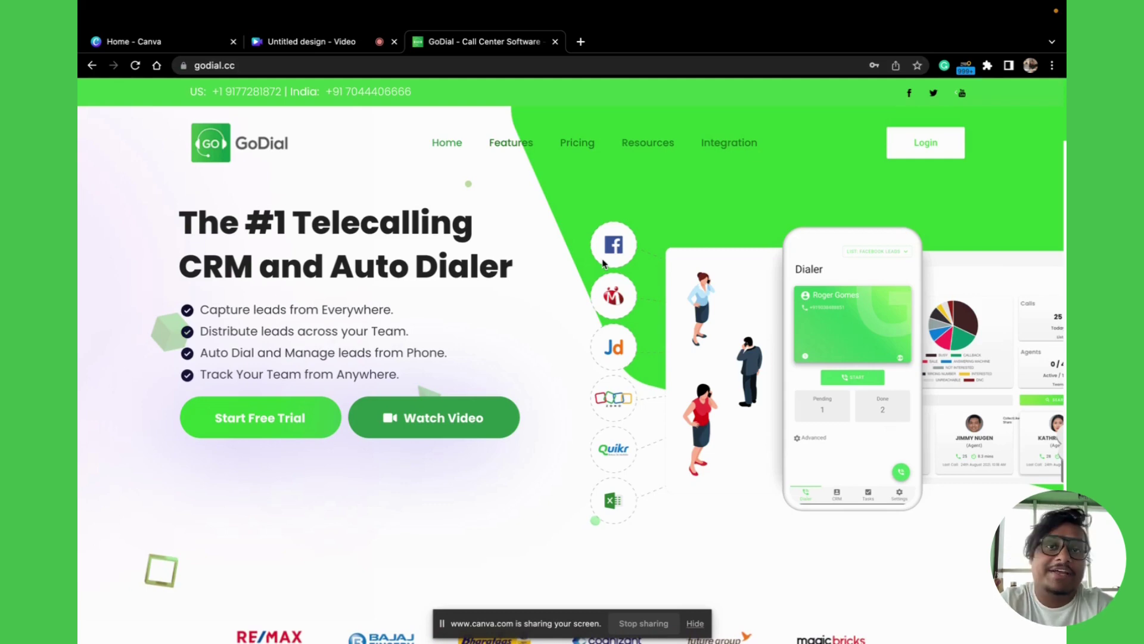
Step: Log in to GoDial and open the CRM page showing the GODIAL_TRIAL_EXPIRED_LIST contacts
left_click(908, 144)
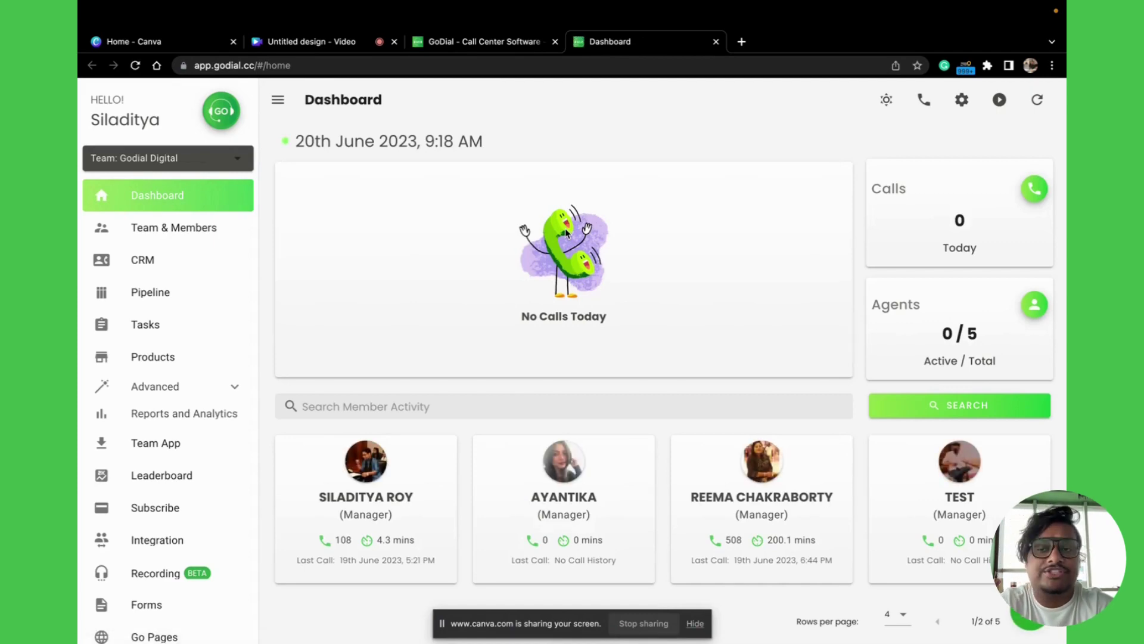
left_click(171, 258)
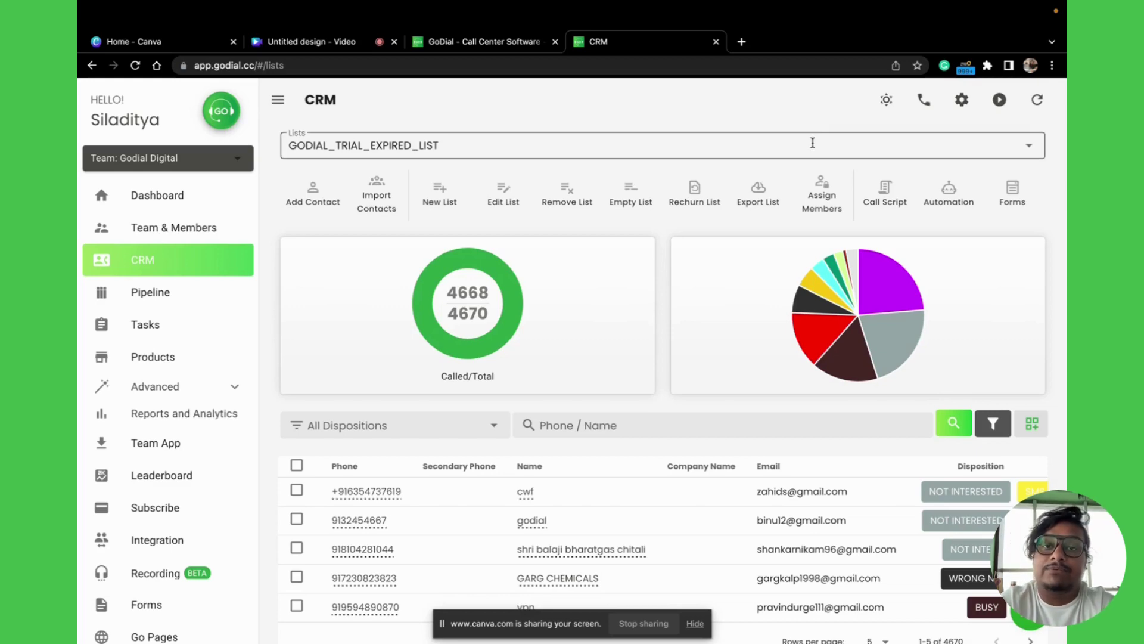
Step: Create a new empty contact list named 'Test 1'
left_click(453, 205)
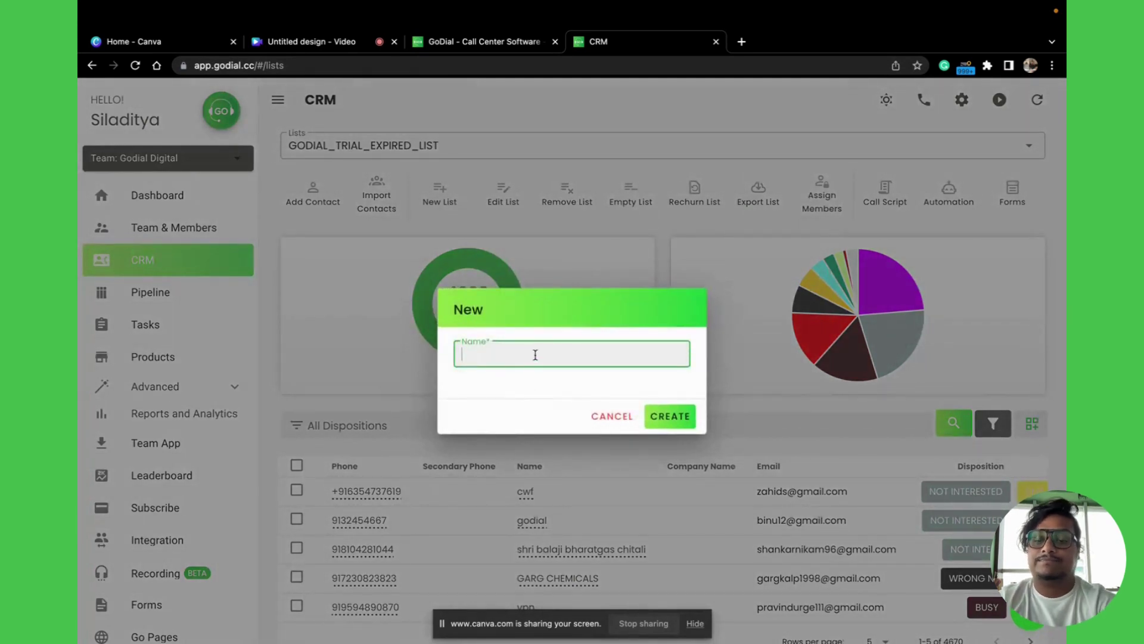
type("Test")
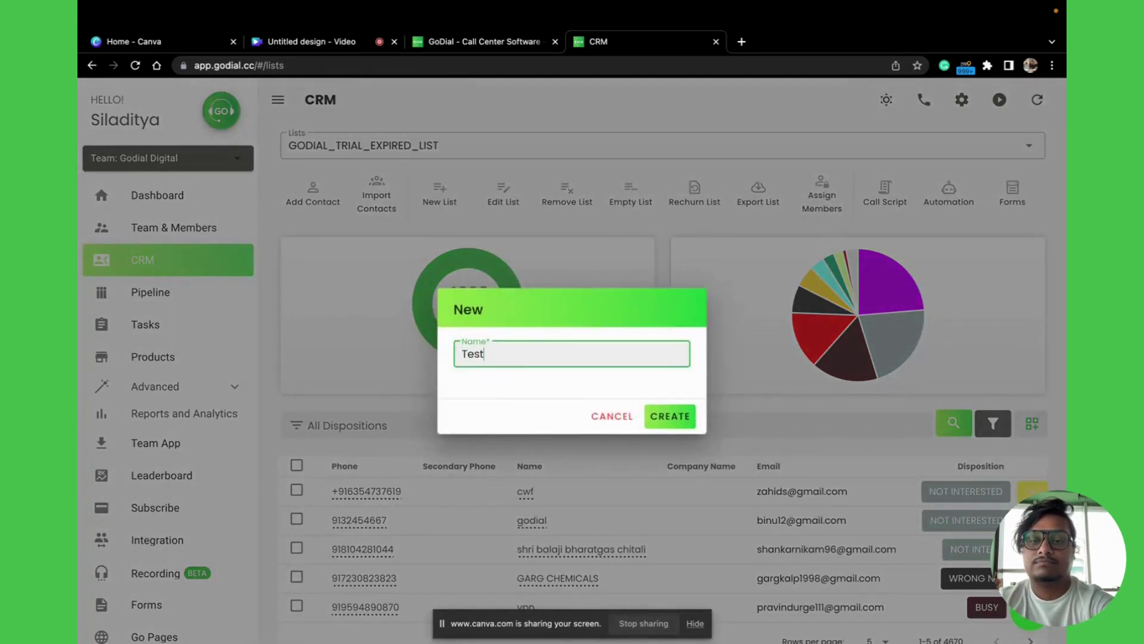
type(" 1")
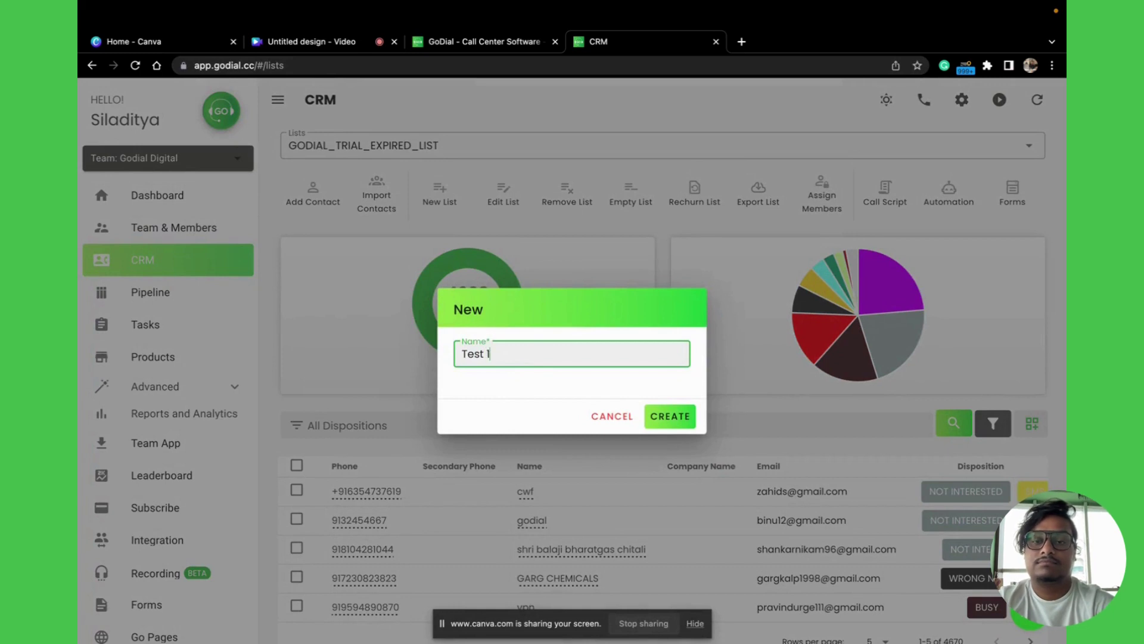
left_click(670, 417)
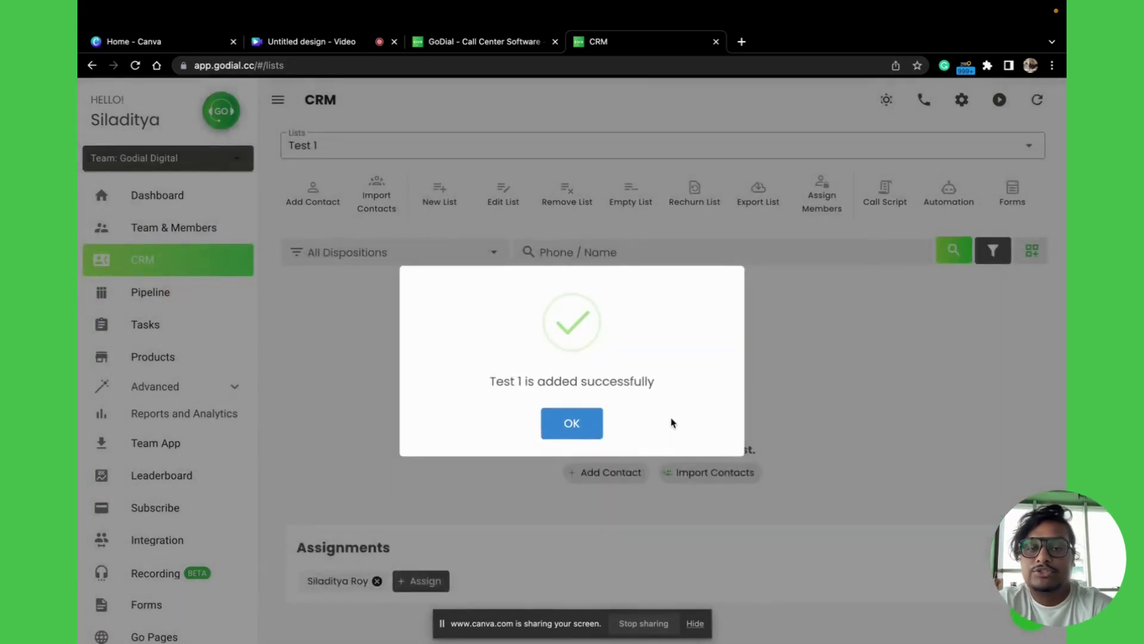
left_click(571, 429)
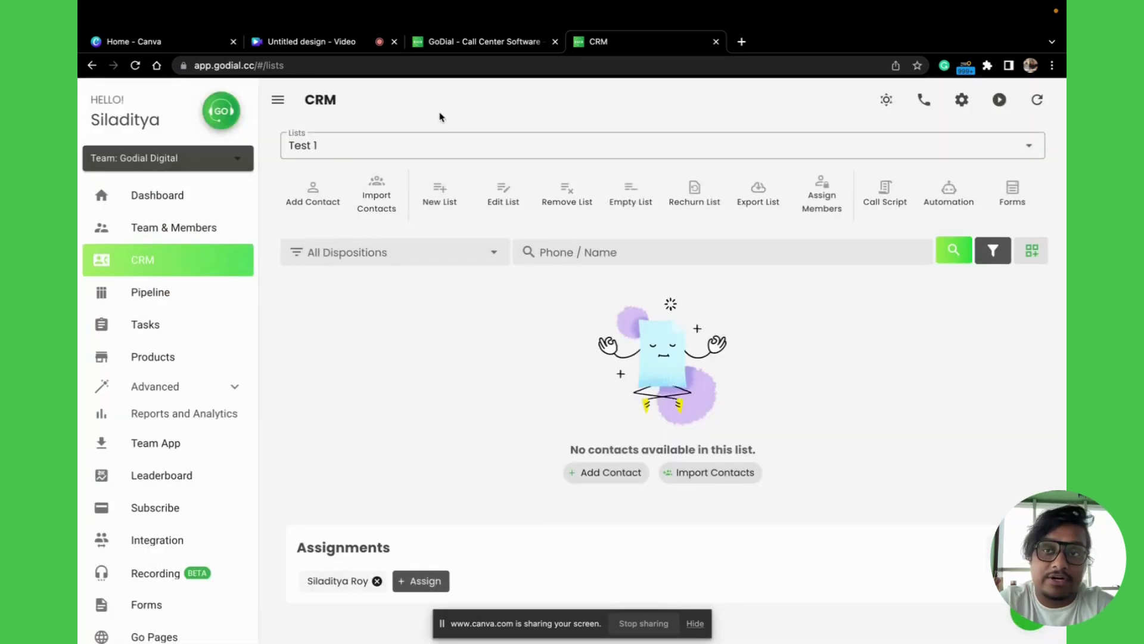
Step: Add a contact to Test 1 with a phone number, a name and company GoDial
left_click(309, 195)
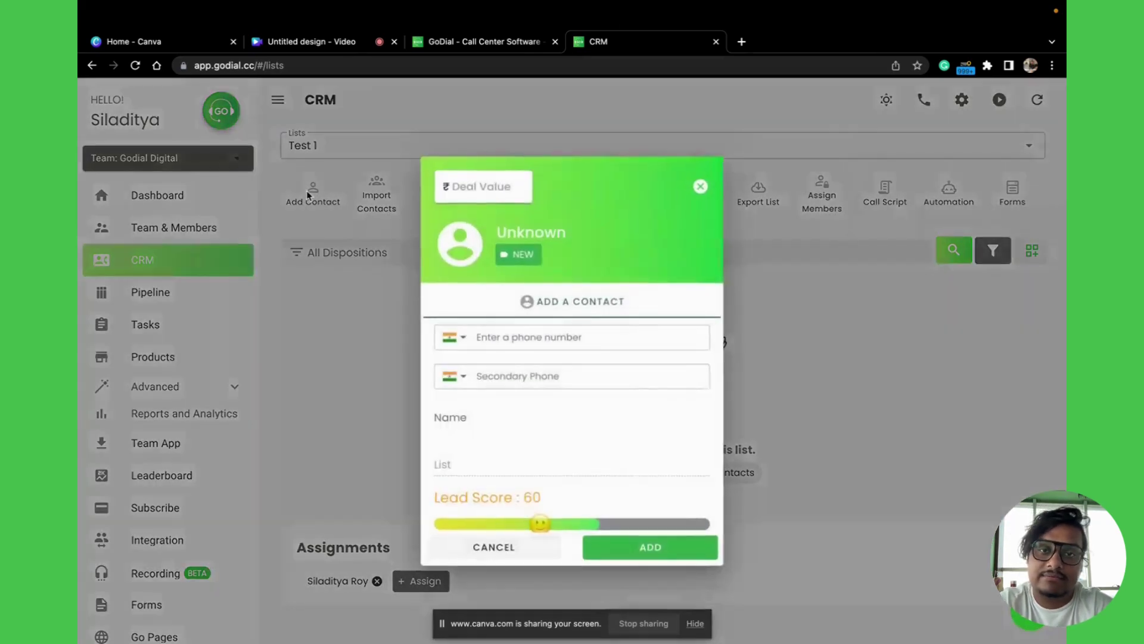
left_click(605, 338)
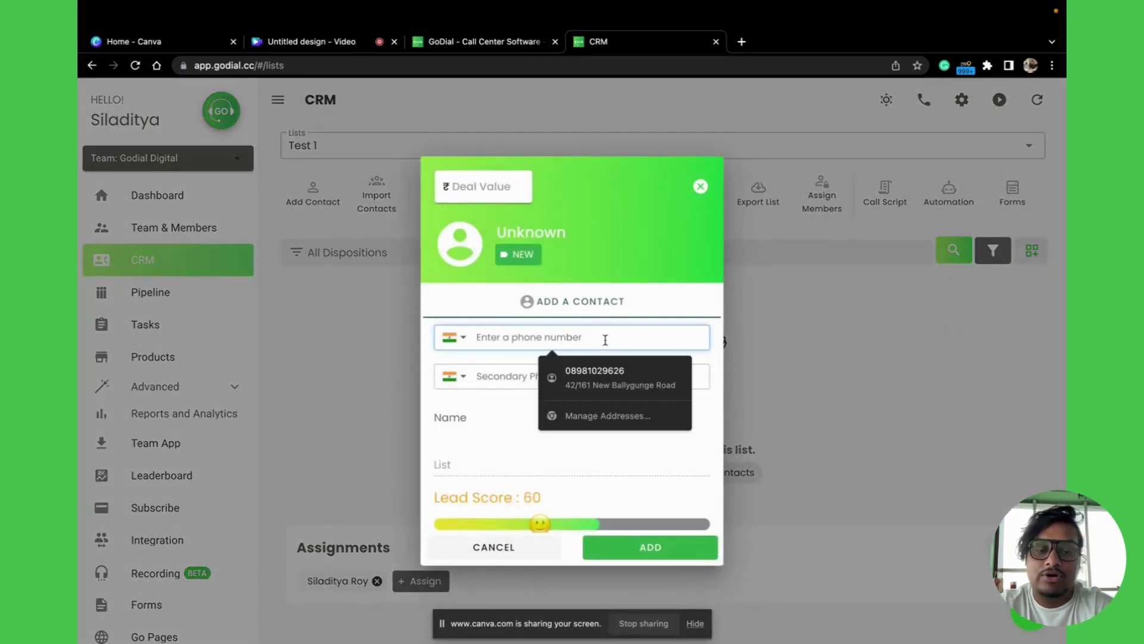
type("+91 90000 00000")
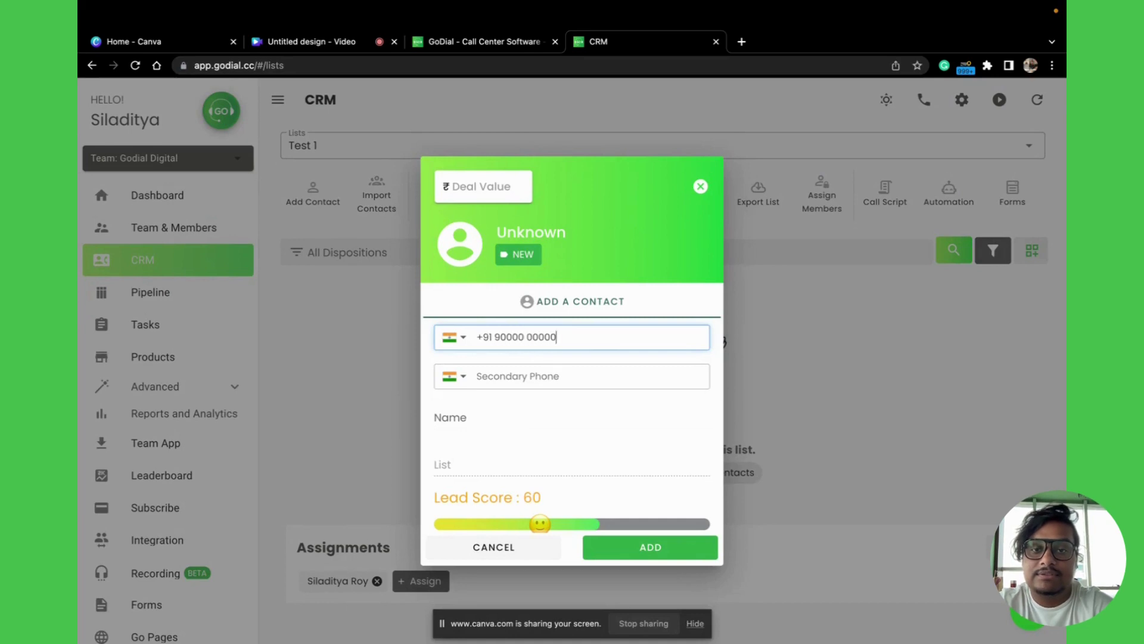
type("0")
left_click(462, 415)
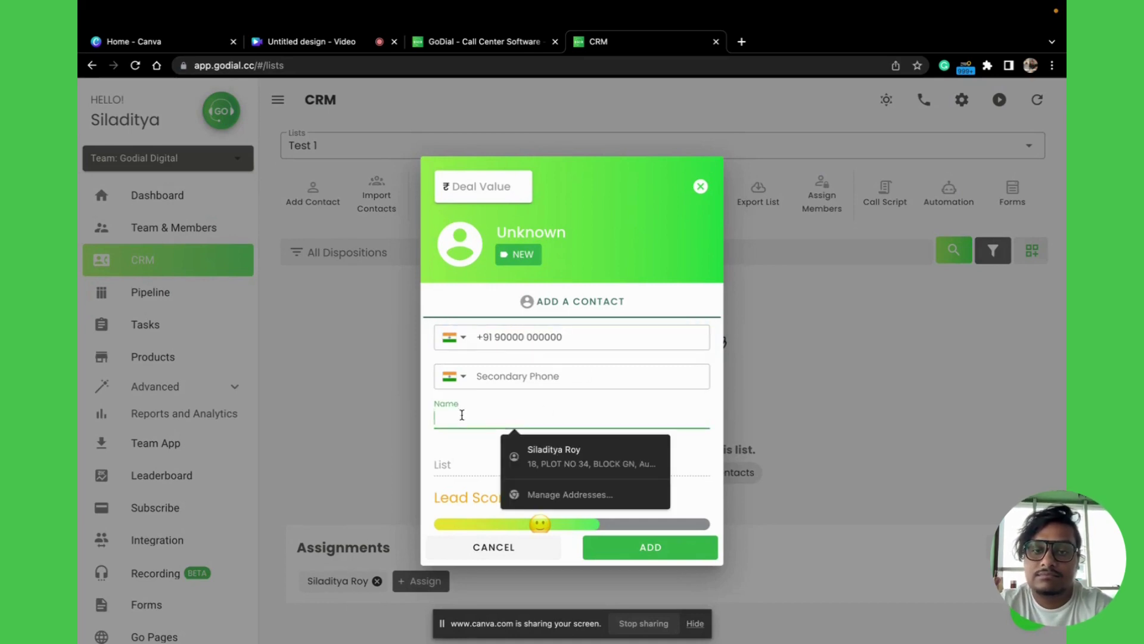
type("Roy")
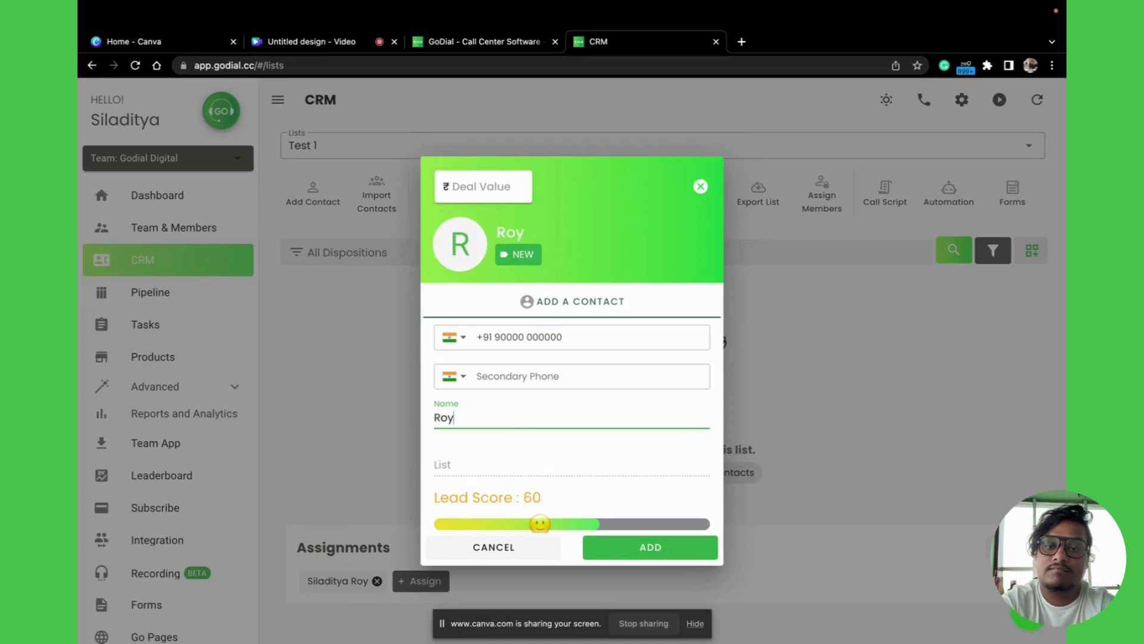
scroll(469, 450, "down", 3)
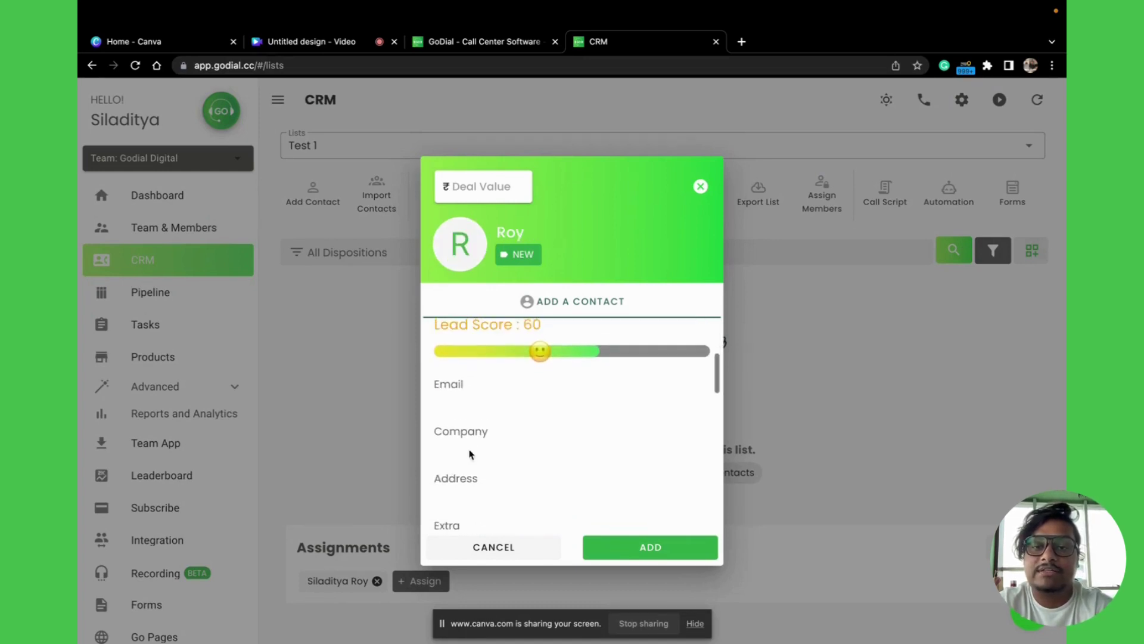
left_click(475, 429)
type("GoDial")
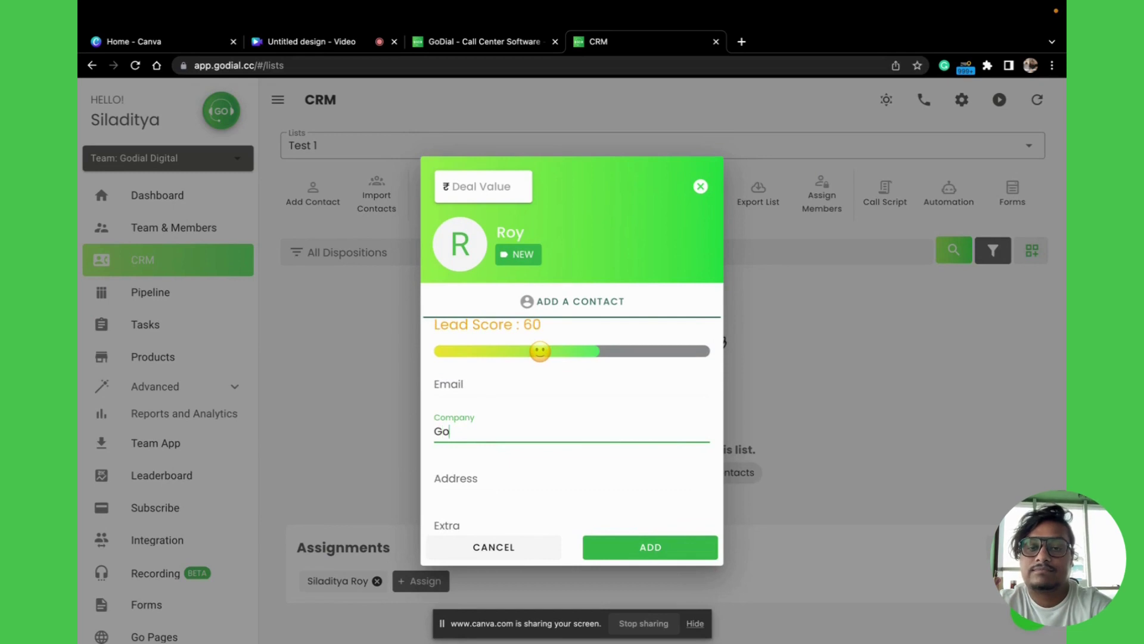
left_click(660, 549)
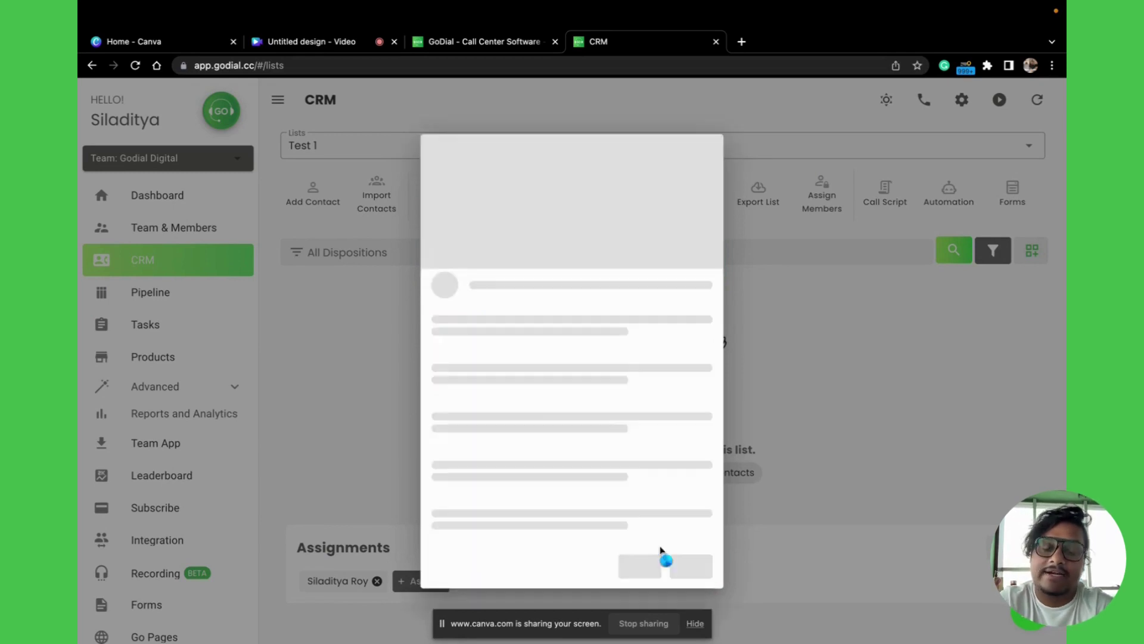
left_click(570, 425)
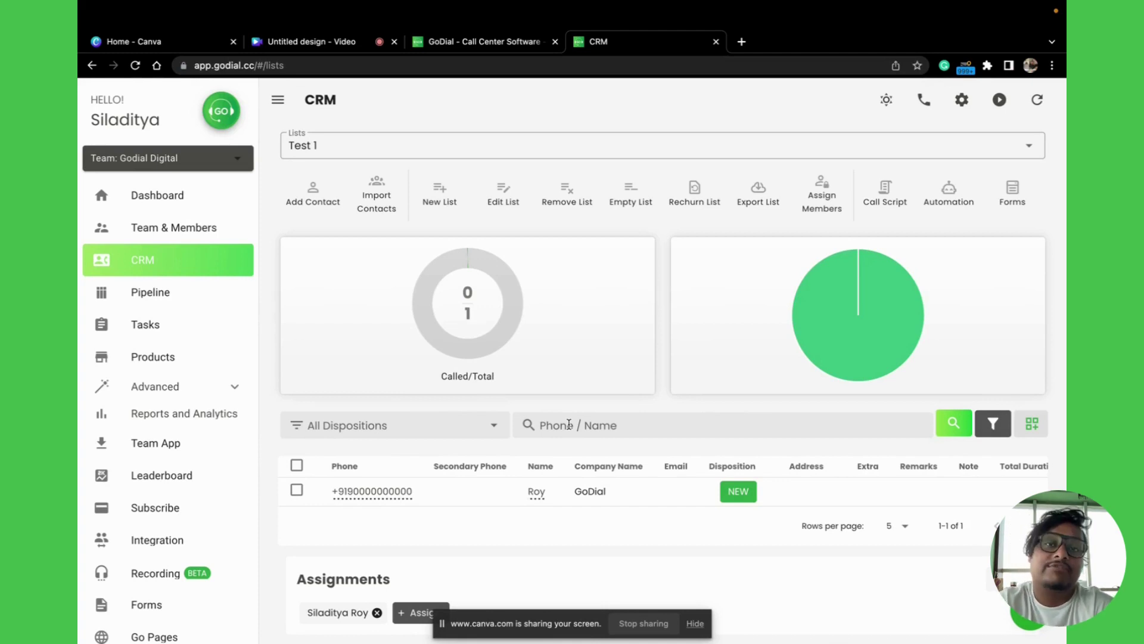
Step: Start an Upload File V2 import for Test 1 and review its file requirements: one sheet, all columns named
left_click(376, 208)
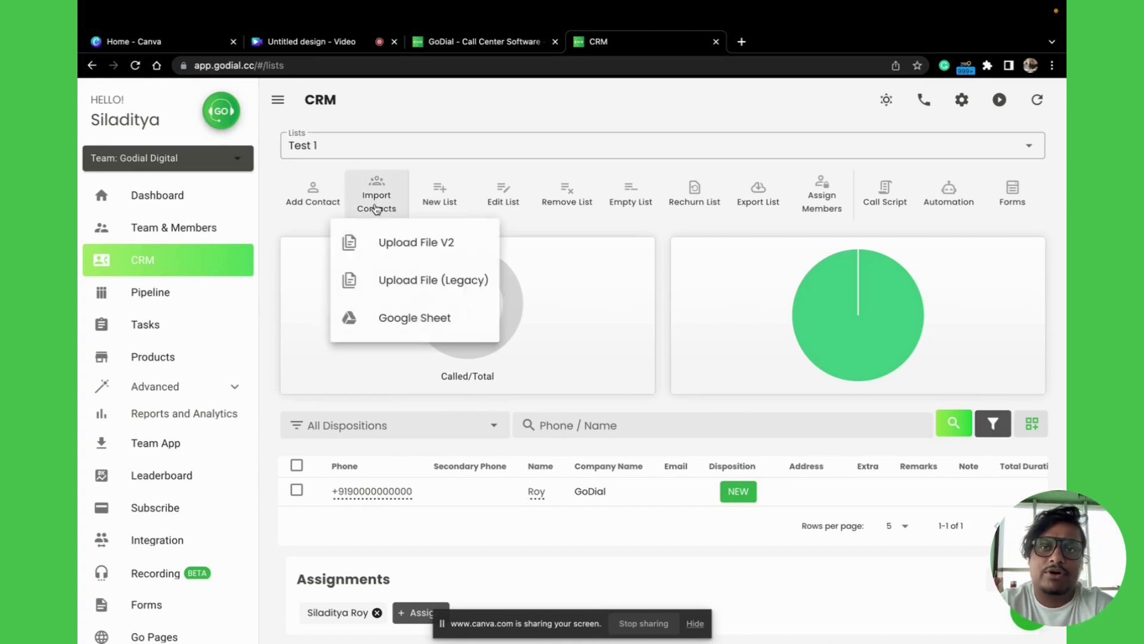
left_click(410, 241)
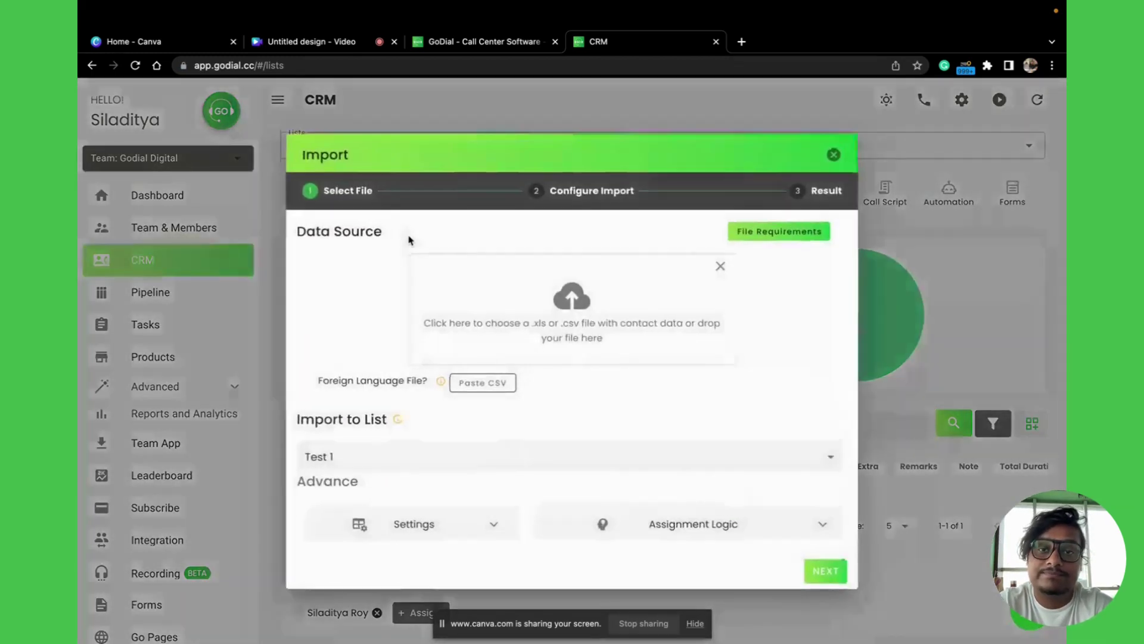
left_click(768, 234)
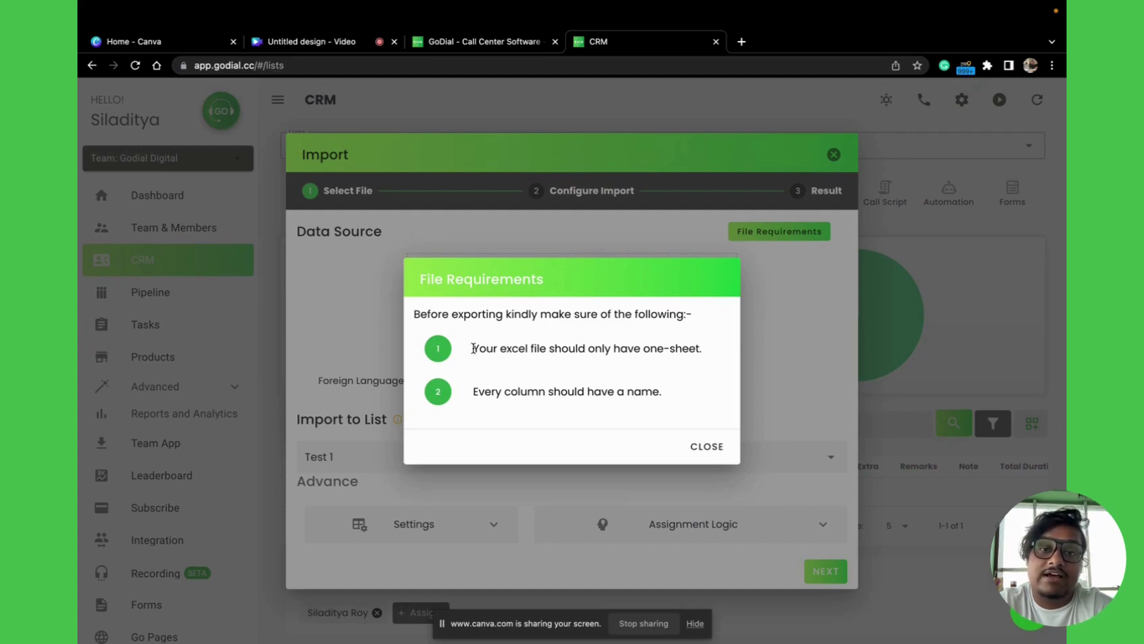
left_click_drag(472, 350, 715, 360)
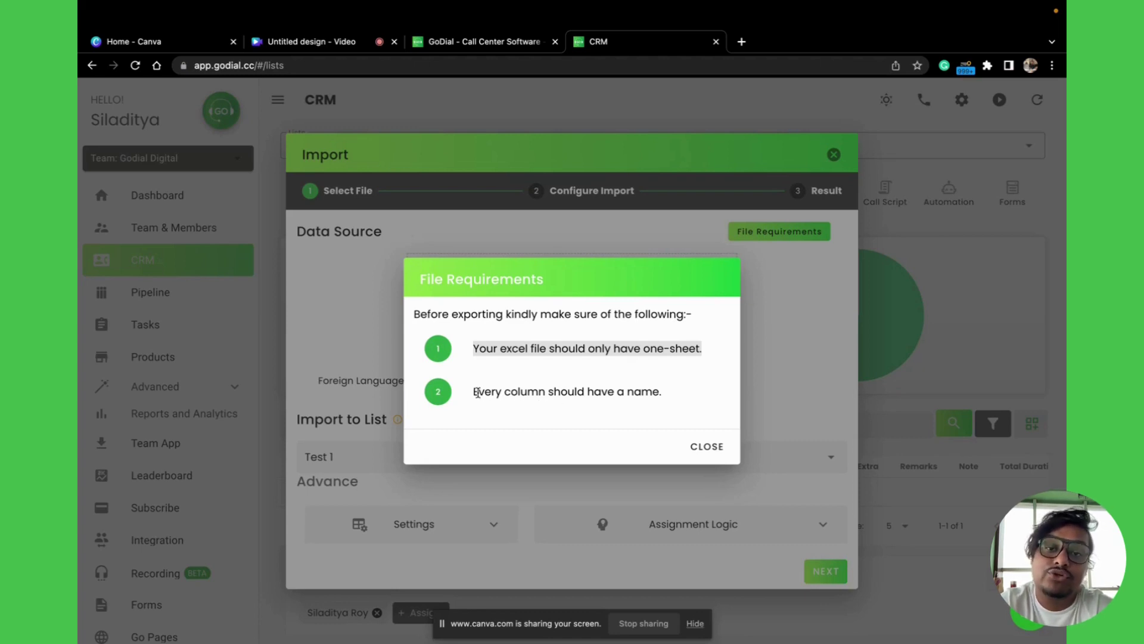
left_click_drag(475, 393, 679, 398)
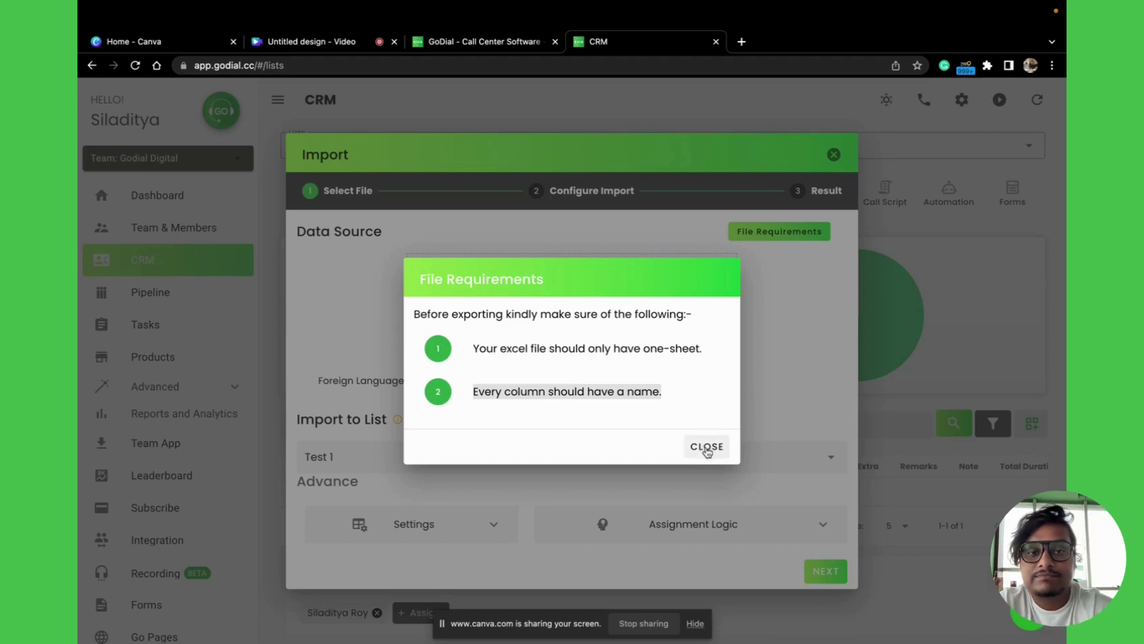
left_click(691, 379)
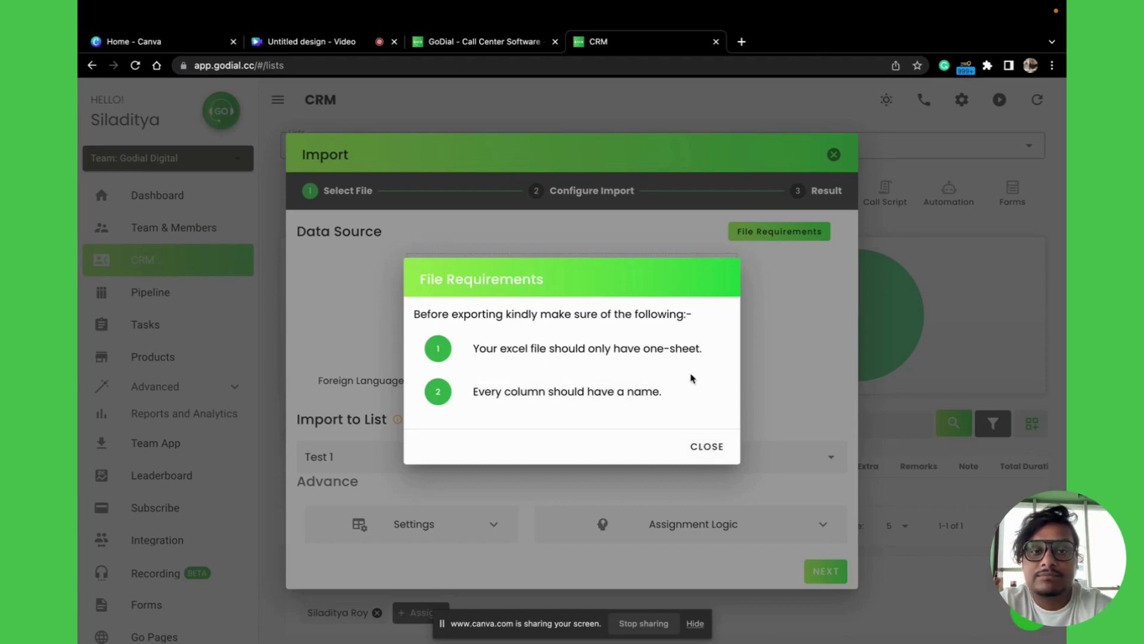
Step: Close the requirements notice and create a blank Excel workbook, Book1
left_click(709, 447)
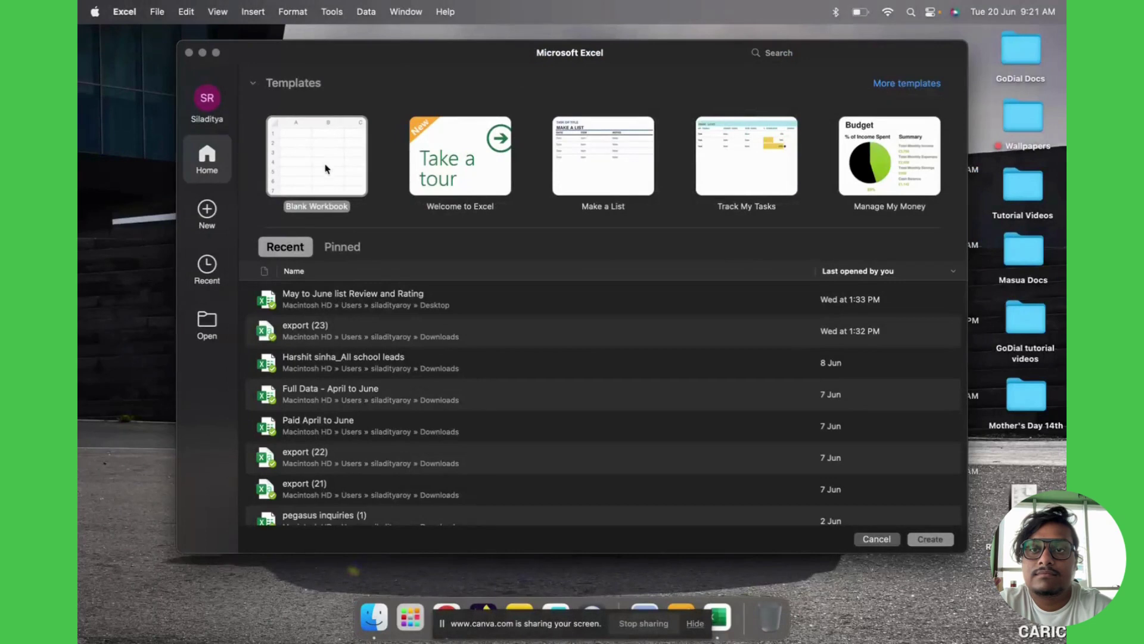
double_click(306, 168)
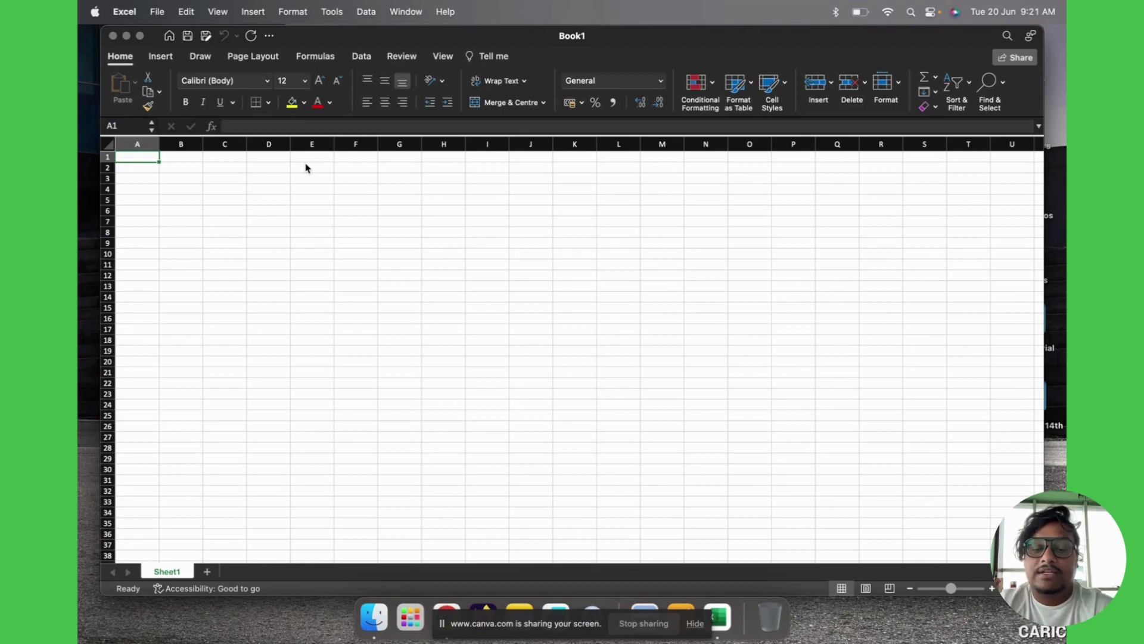
Step: Enter the headers Name, Contact, Company and Email in cells A1 to D1
type("Name")
key("Tab")
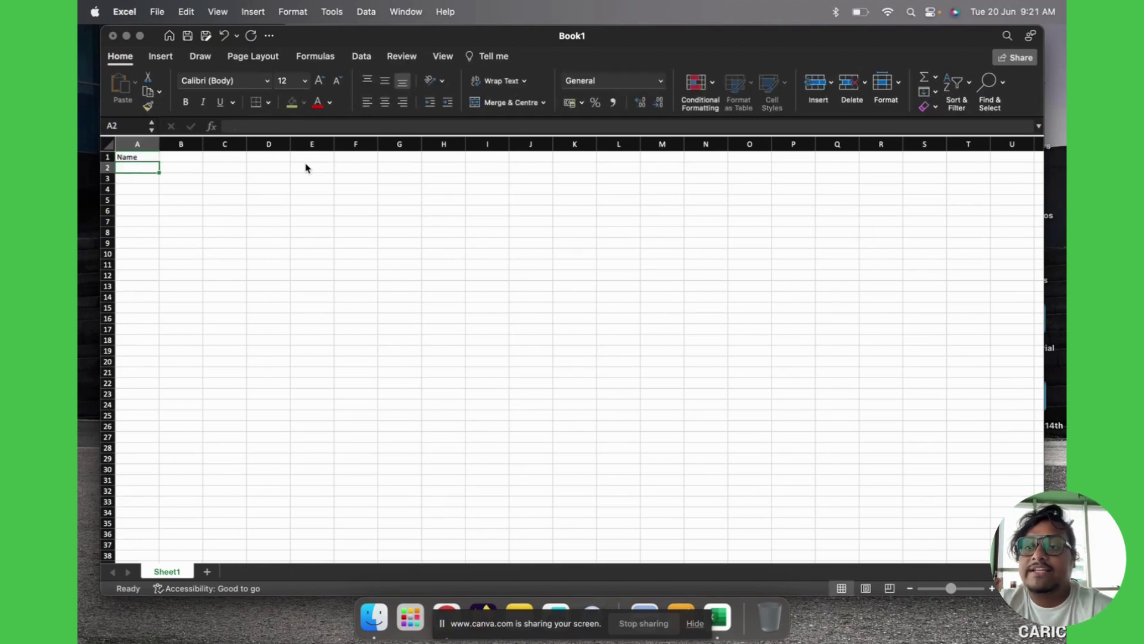
type("Contact")
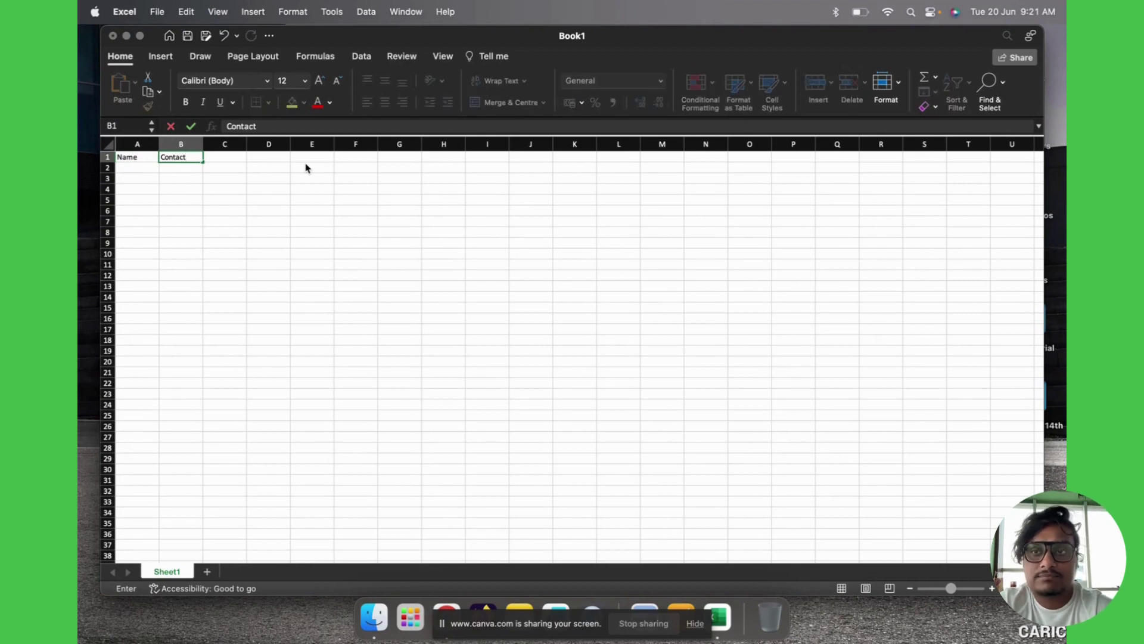
key("Tab")
type("Com")
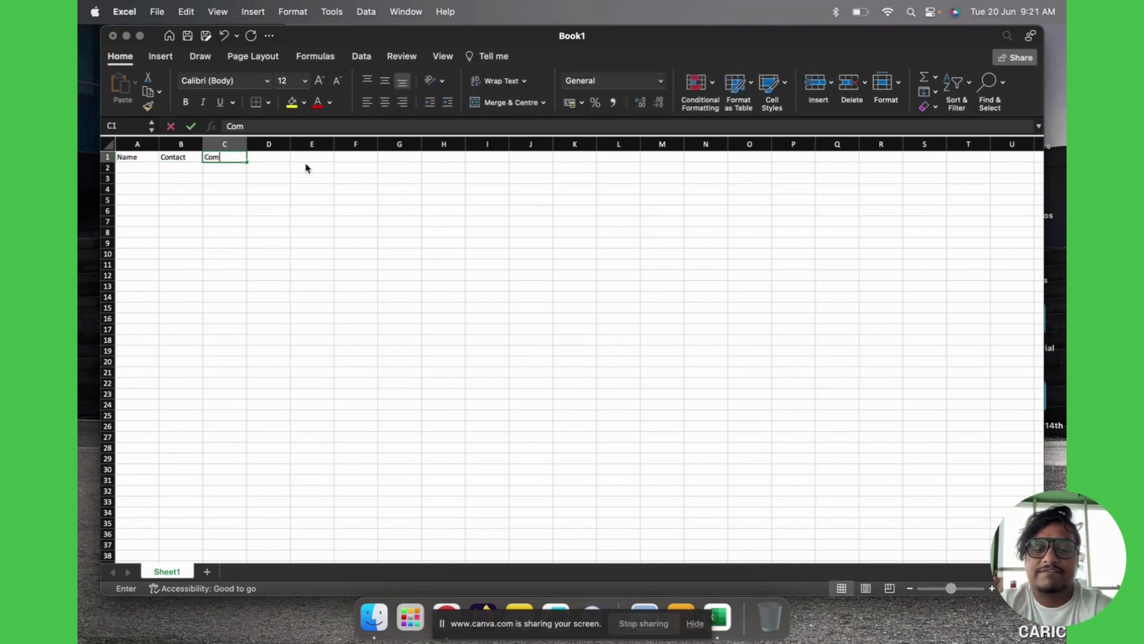
type("pany")
key("Tab")
type("E")
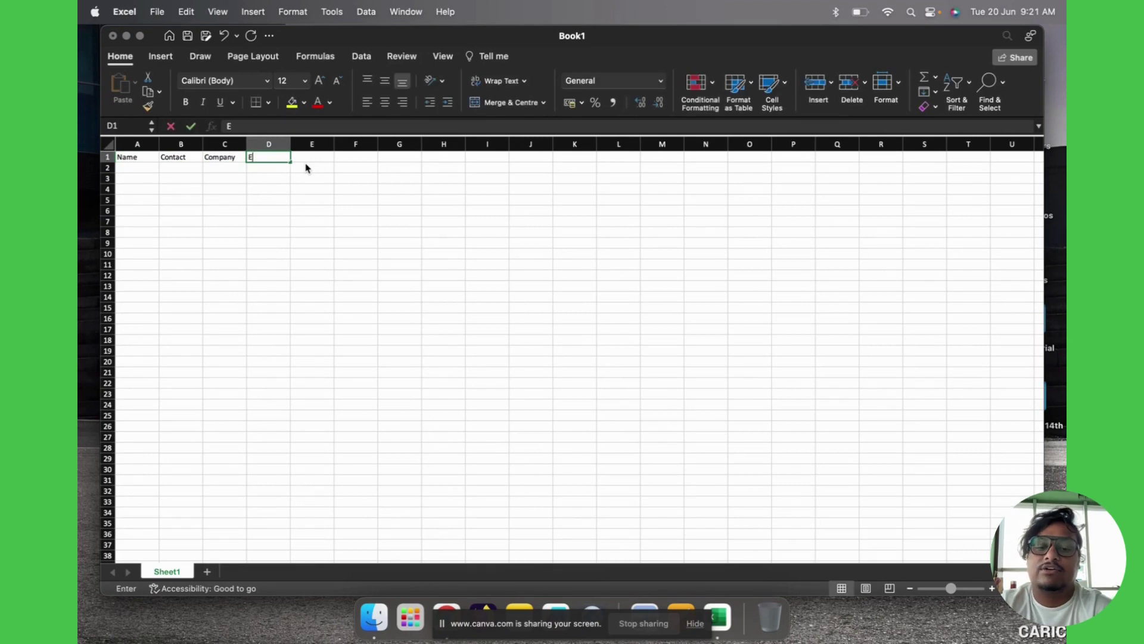
type("mail")
key("Return")
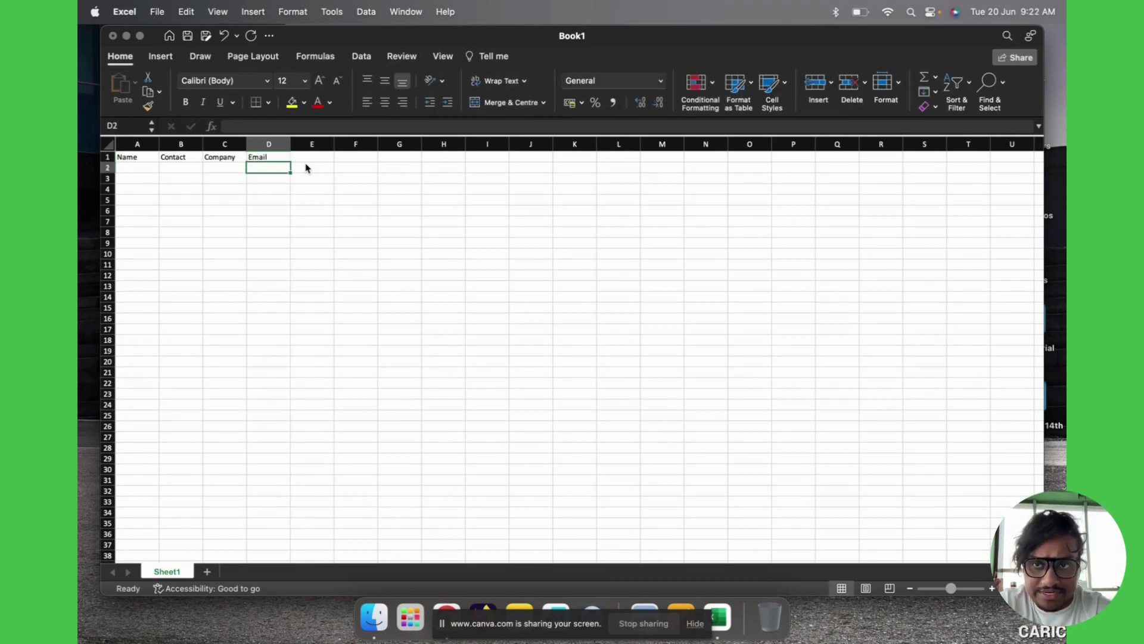
left_click(133, 158)
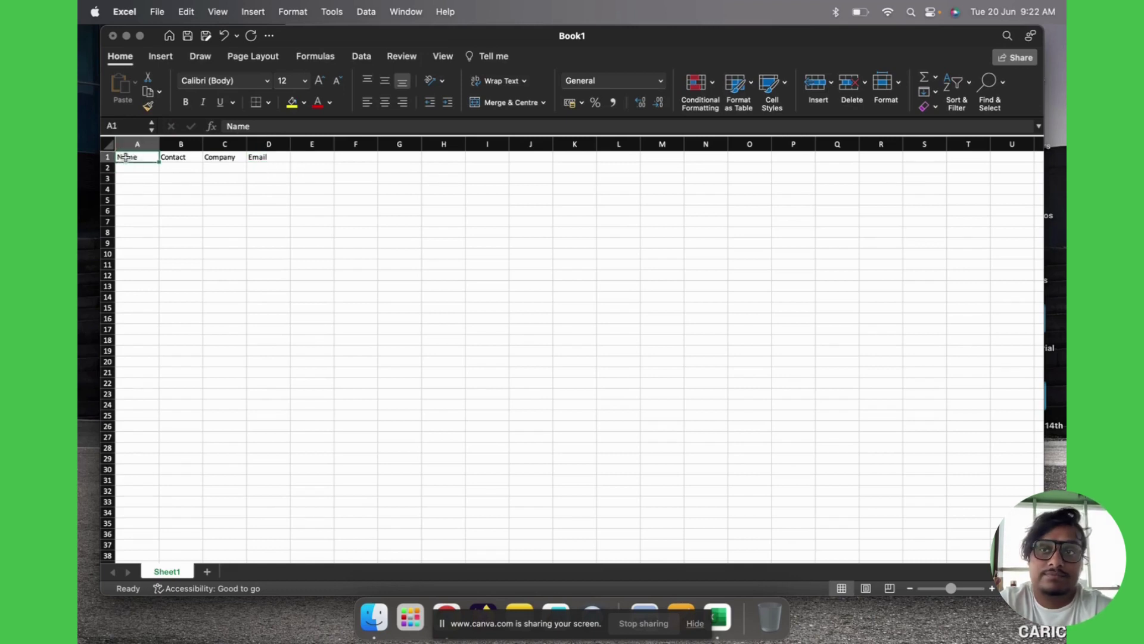
Step: Insert an entire blank row above the header row
right_click(131, 161)
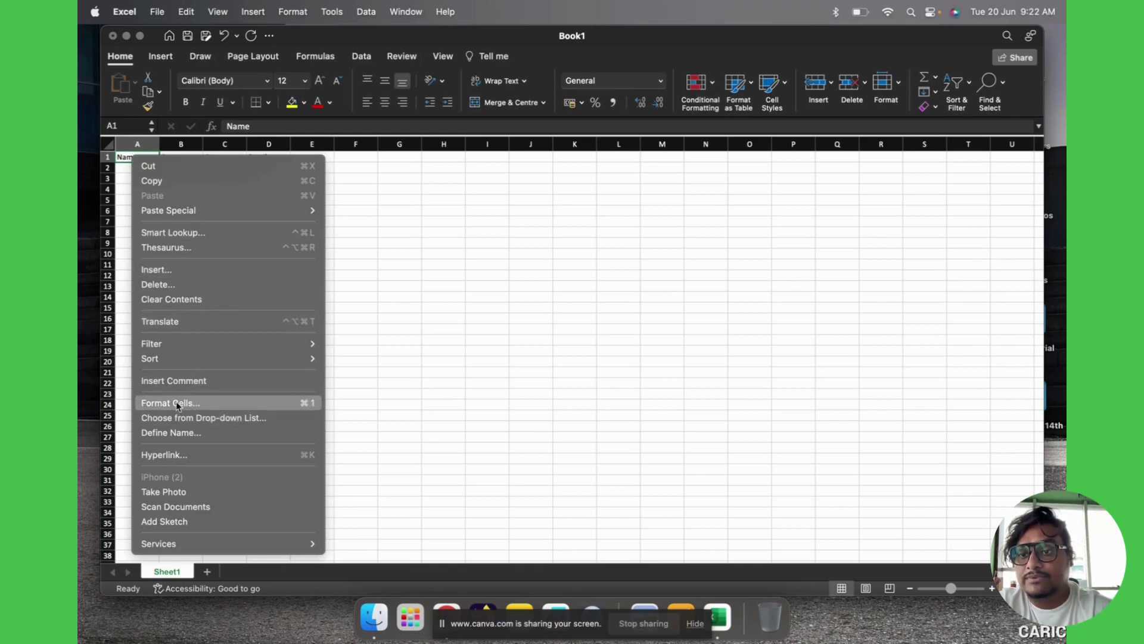
left_click(197, 271)
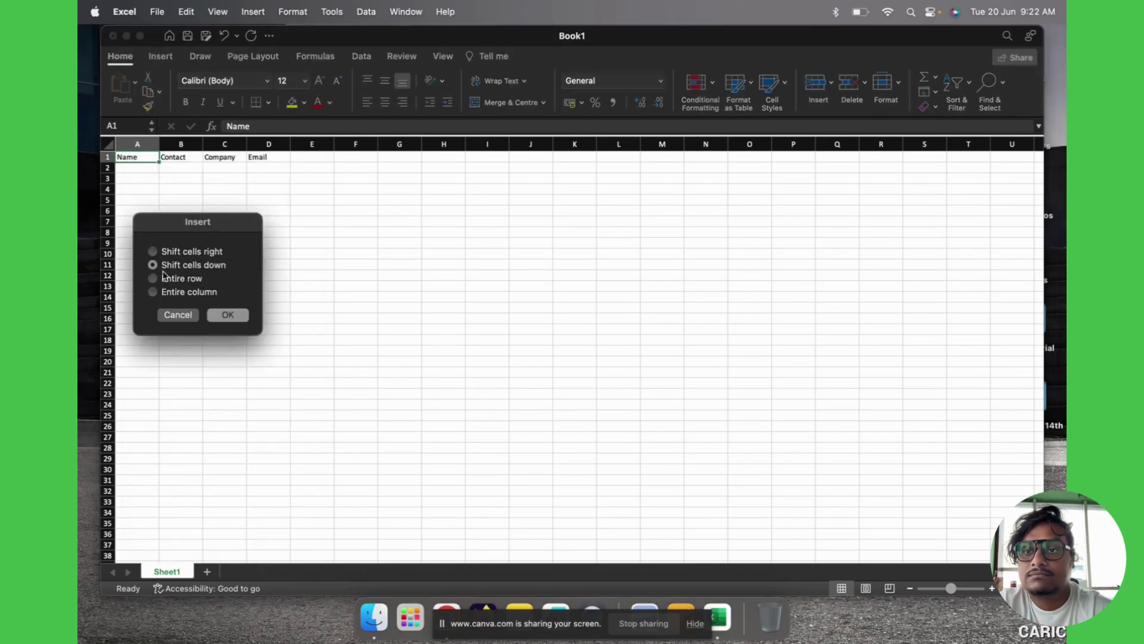
left_click(168, 279)
left_click(229, 319)
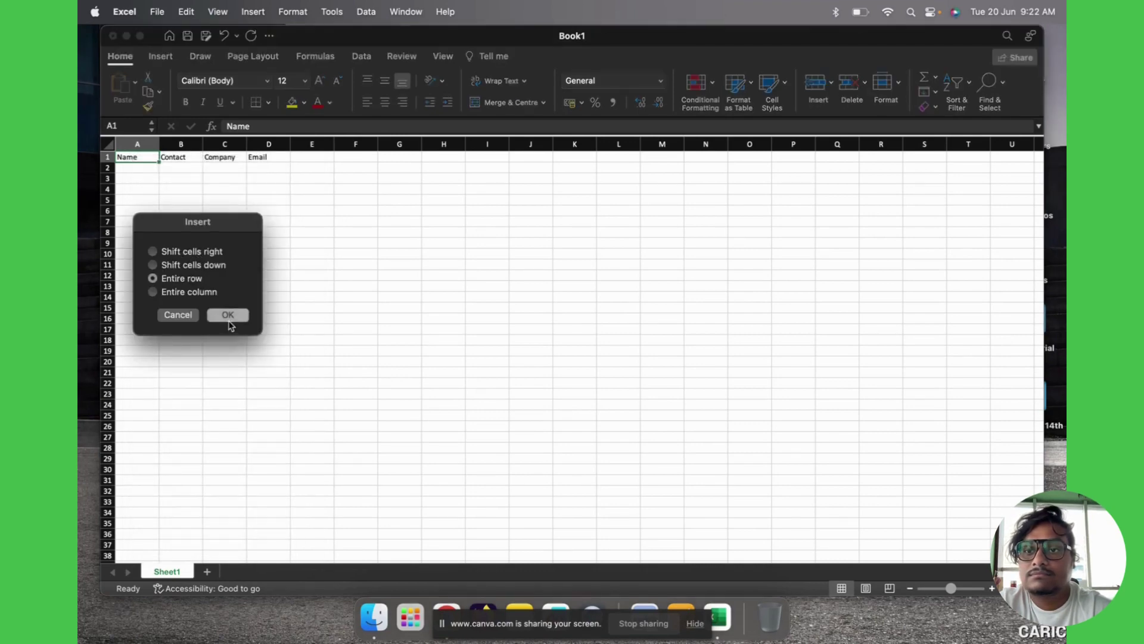
Step: Merge and centre A1:D1 and enter the title 'Monday Data'
left_click_drag(150, 162, 255, 159)
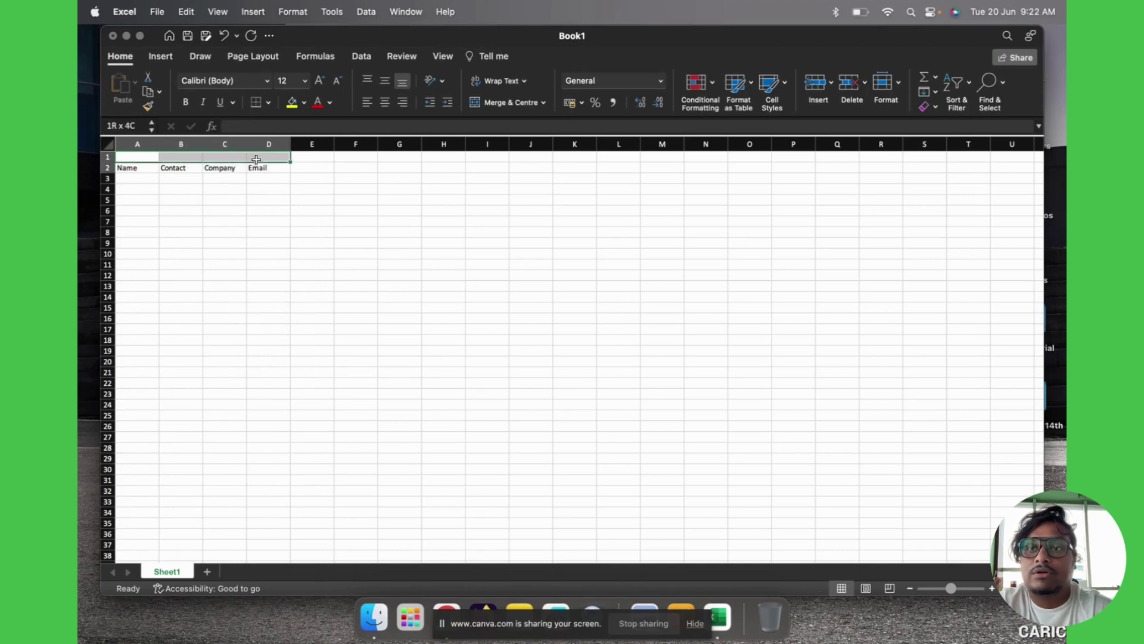
left_click(494, 103)
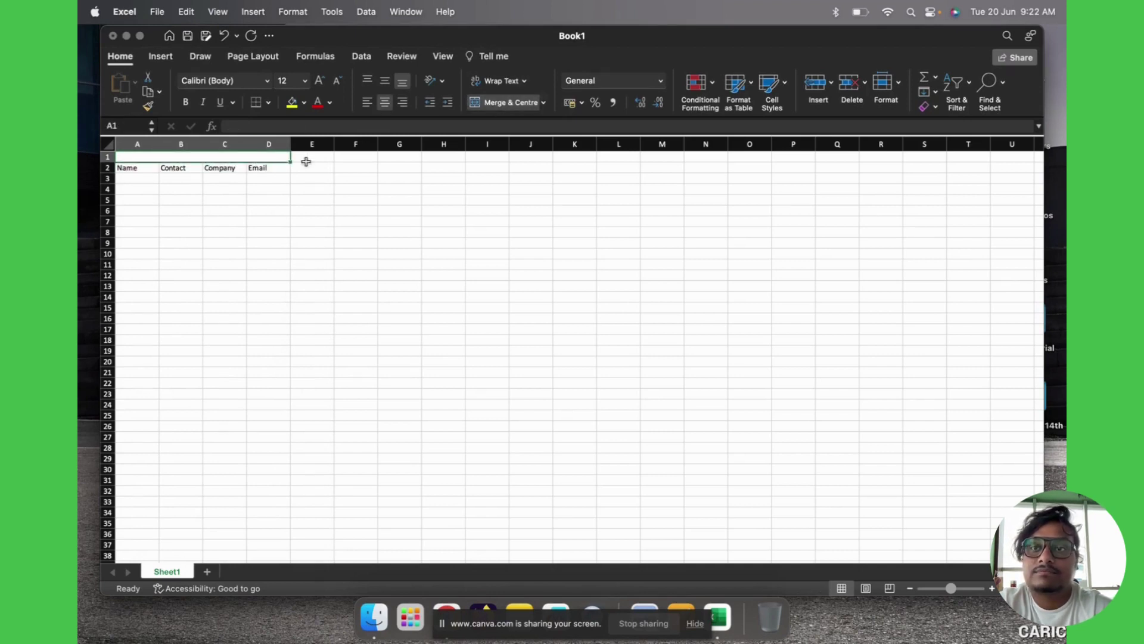
double_click(237, 156)
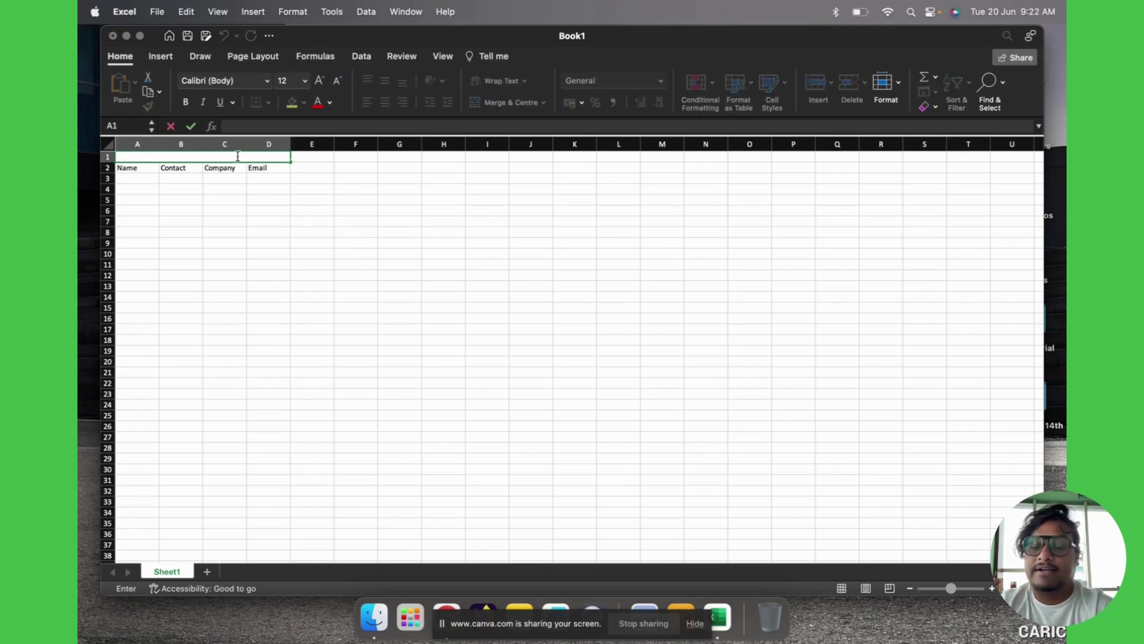
type("Monday")
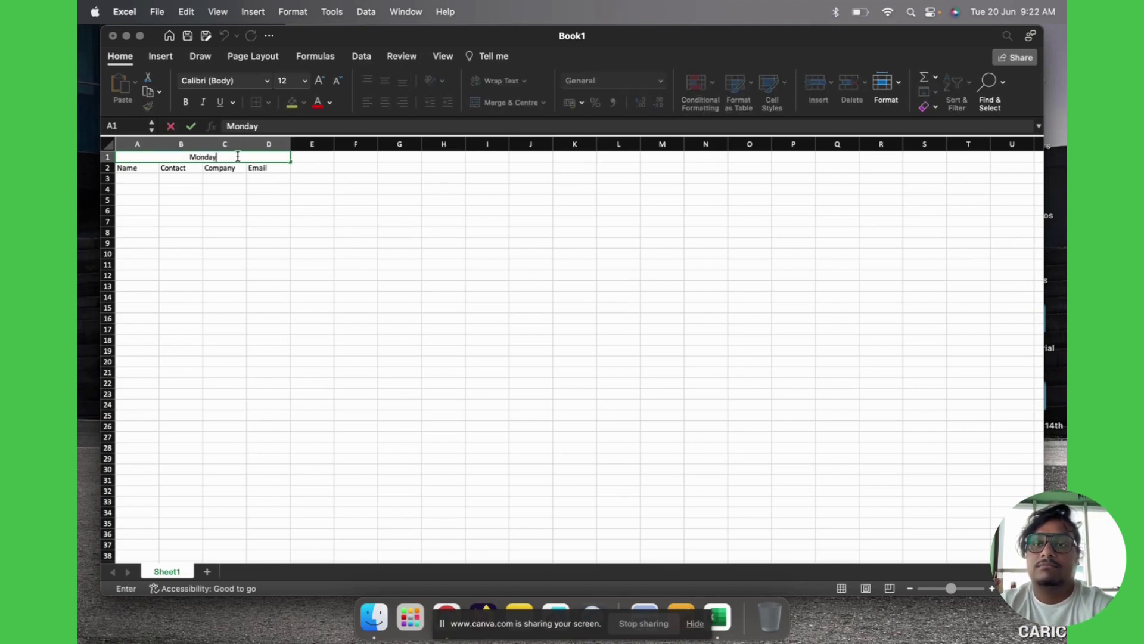
type(" Data")
key("Return")
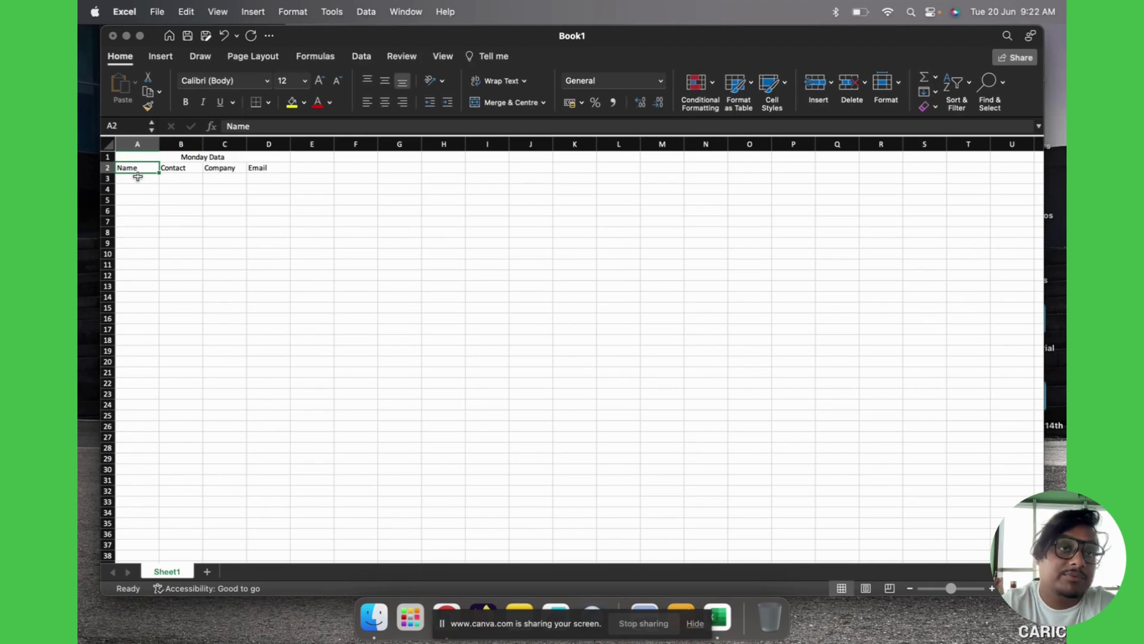
Step: Remove the title row and enter the first sample contact's name, phone, company abc and e-mail
left_click(172, 156)
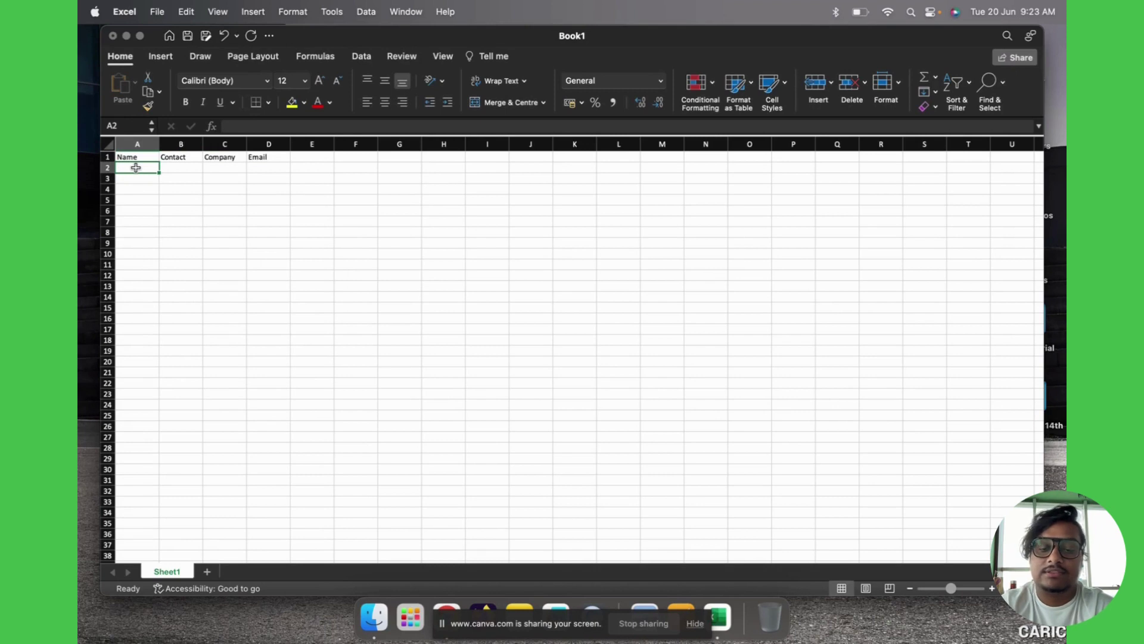
type("John")
key("Tab")
type("98989")
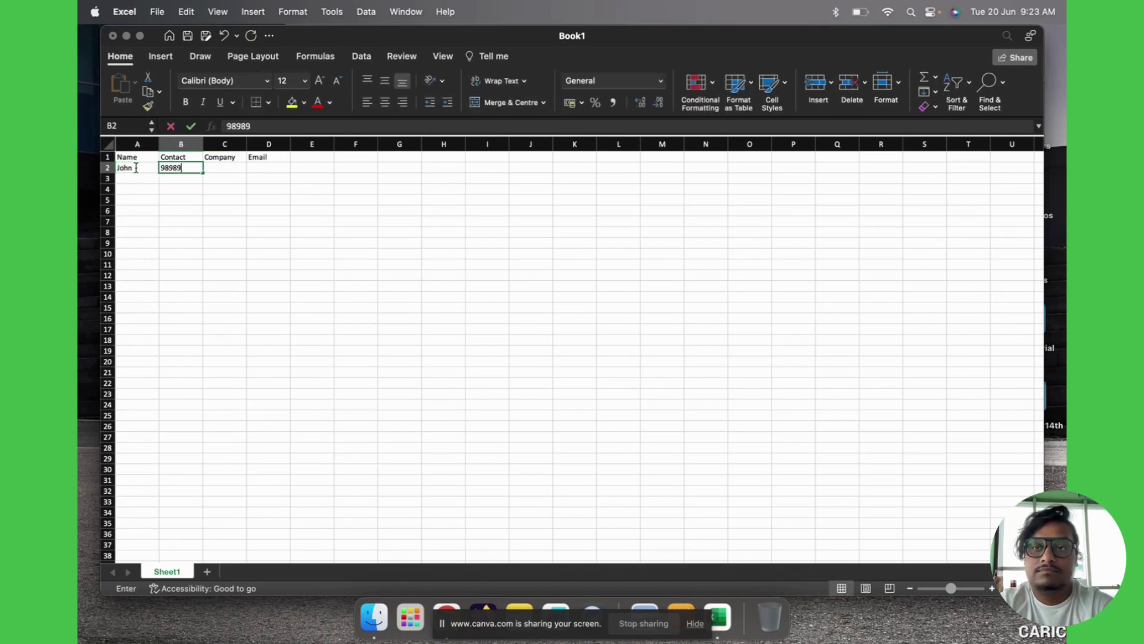
type("8989")
key("Tab")
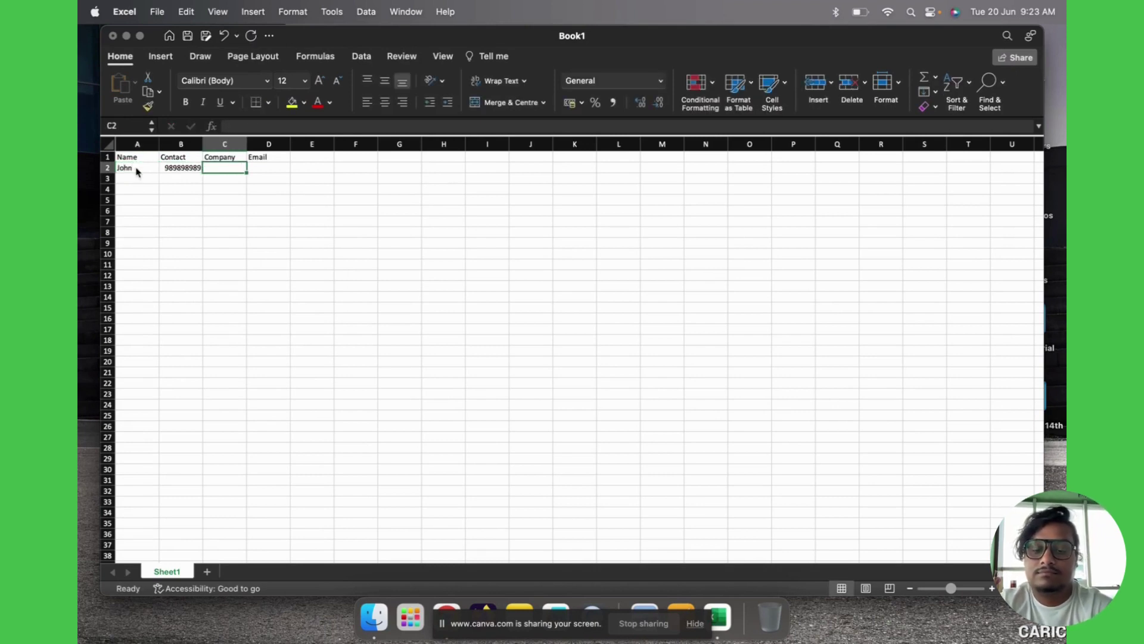
type("abc")
key("Tab")
type("abc")
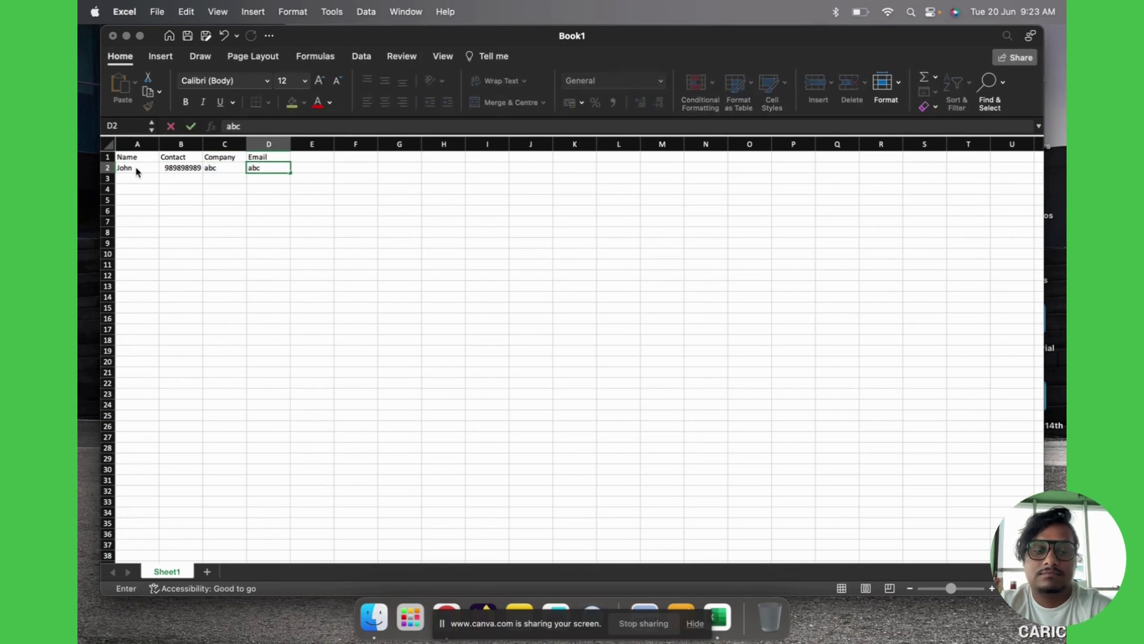
type("@abc.com")
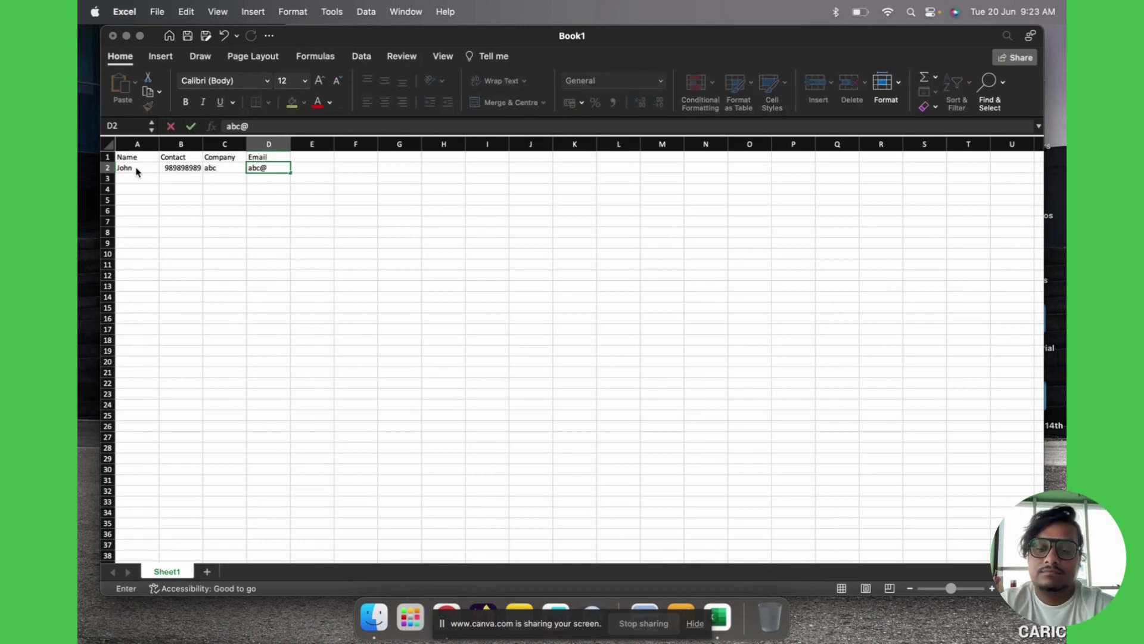
key("Return")
key("Left")
key("Left")
key("Left")
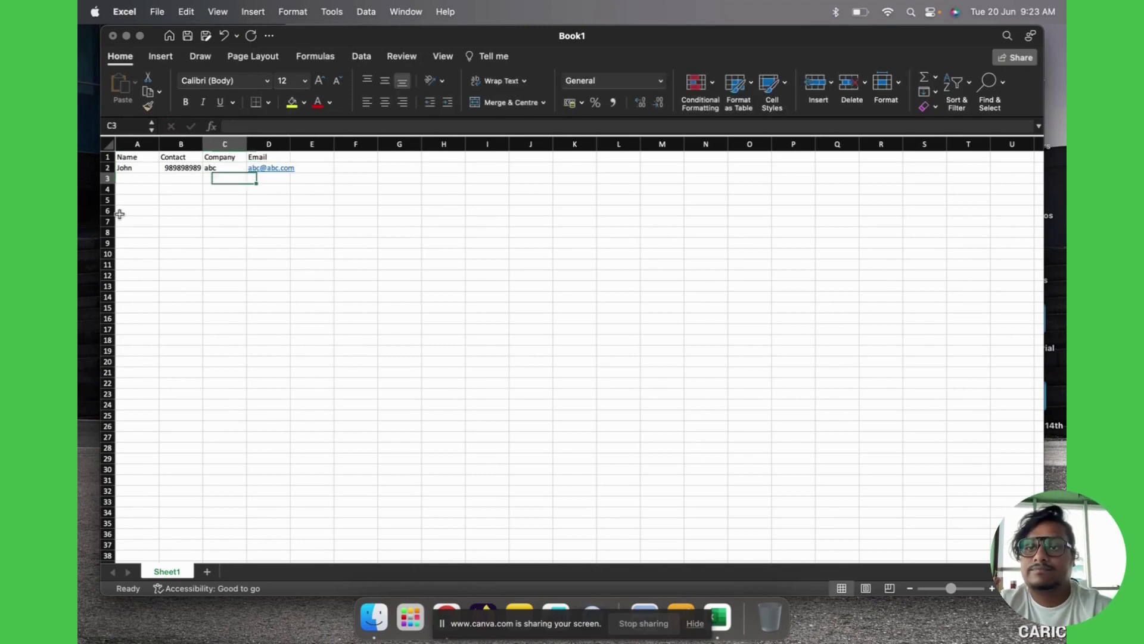
Step: Enter a second sample contact with company def and e-mail, then widen column D
type("Jacob")
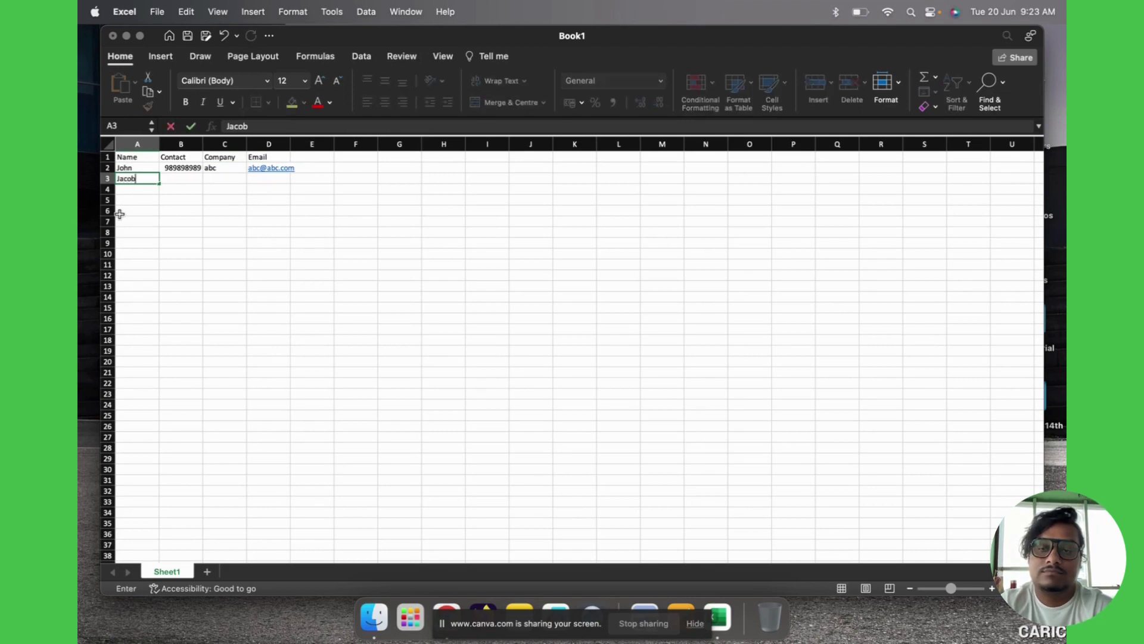
key("Tab")
type("898989898")
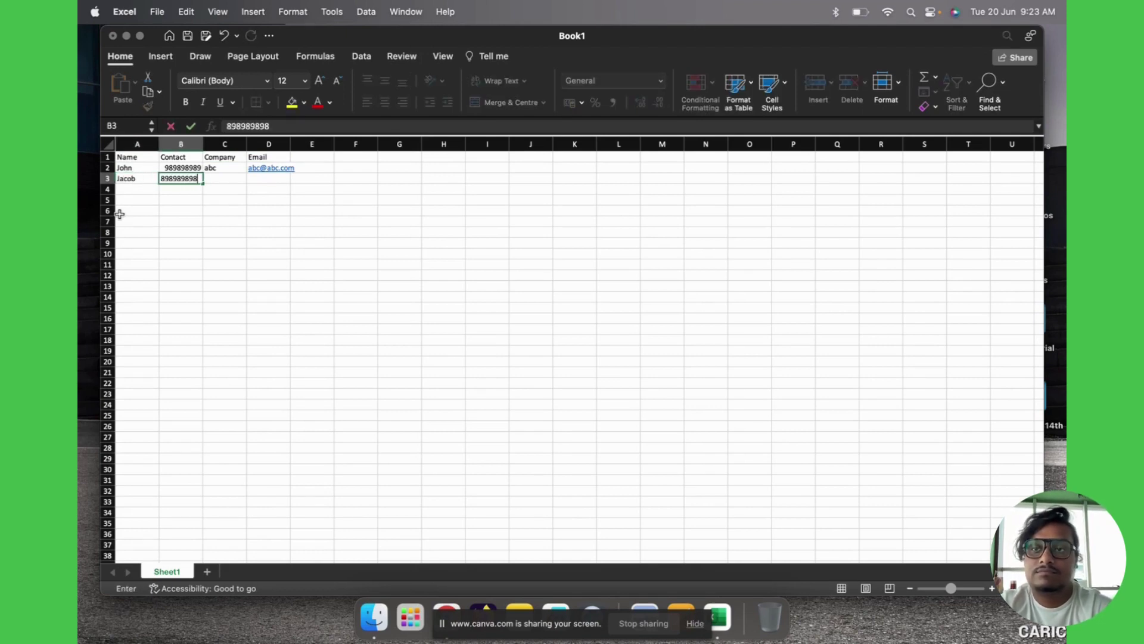
key("Tab")
type("def")
key("Tab")
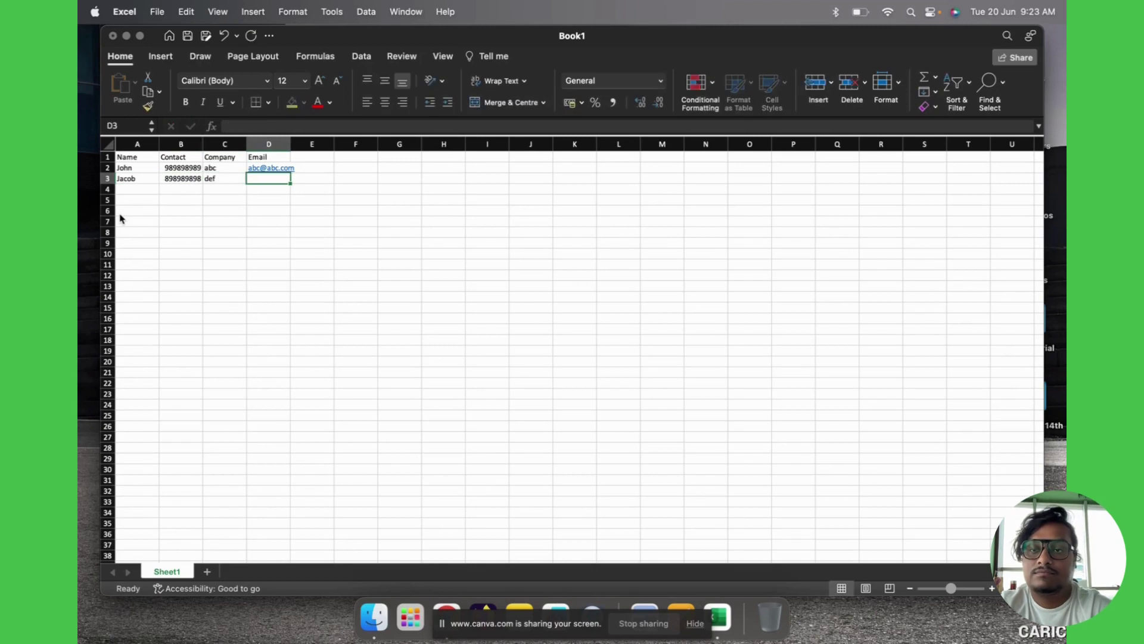
type("def")
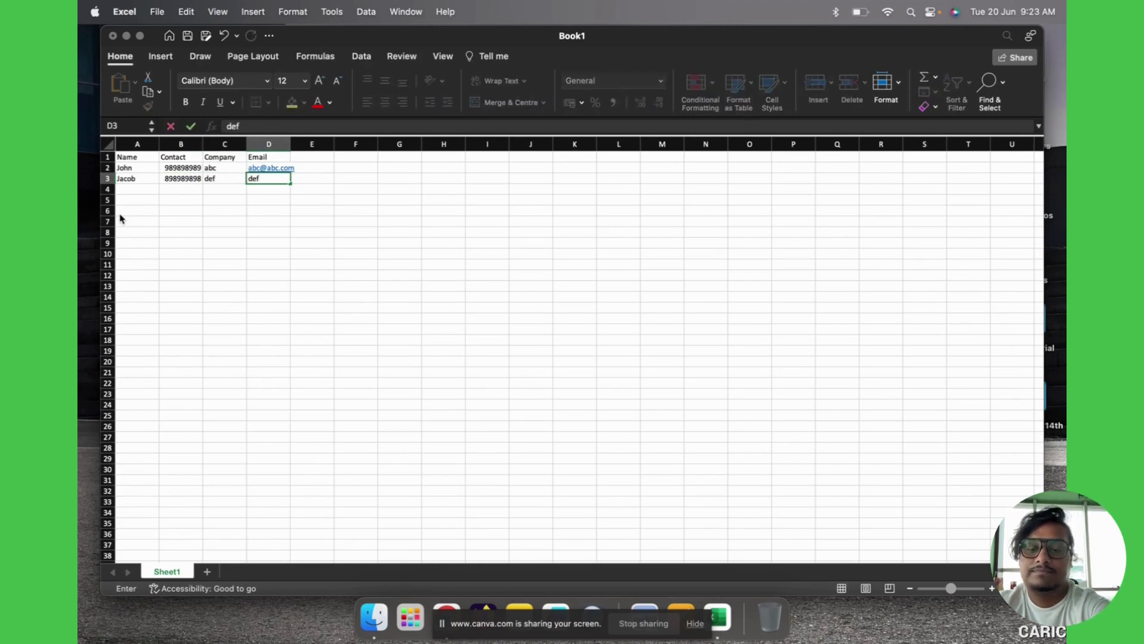
type("@def.co,m")
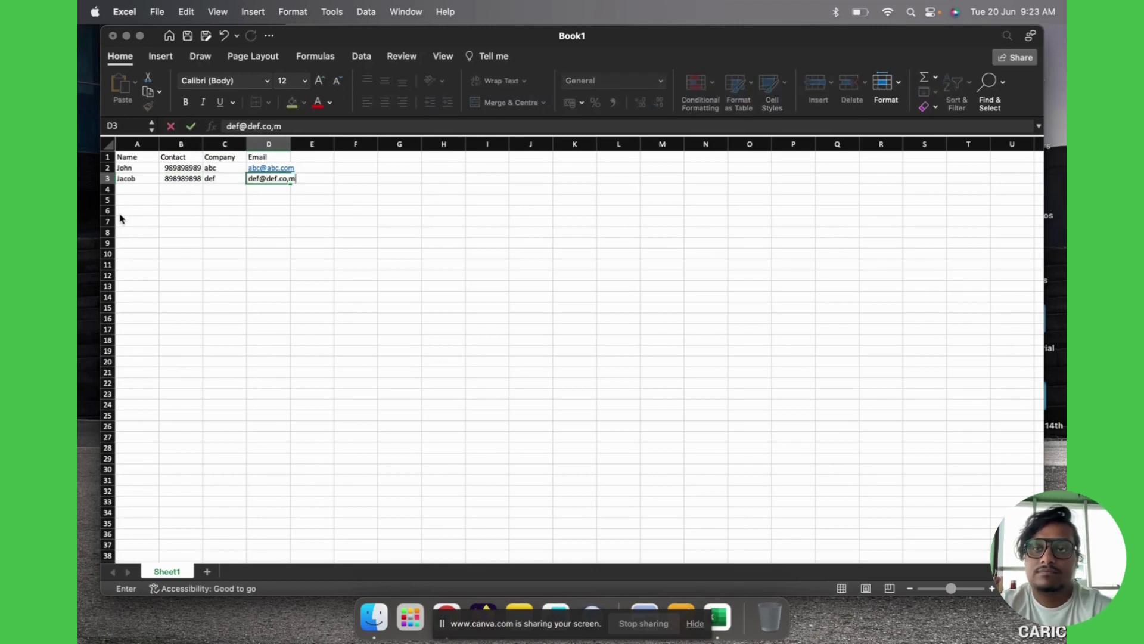
key("BackSpace")
key("BackSpace")
type("m")
key("Return")
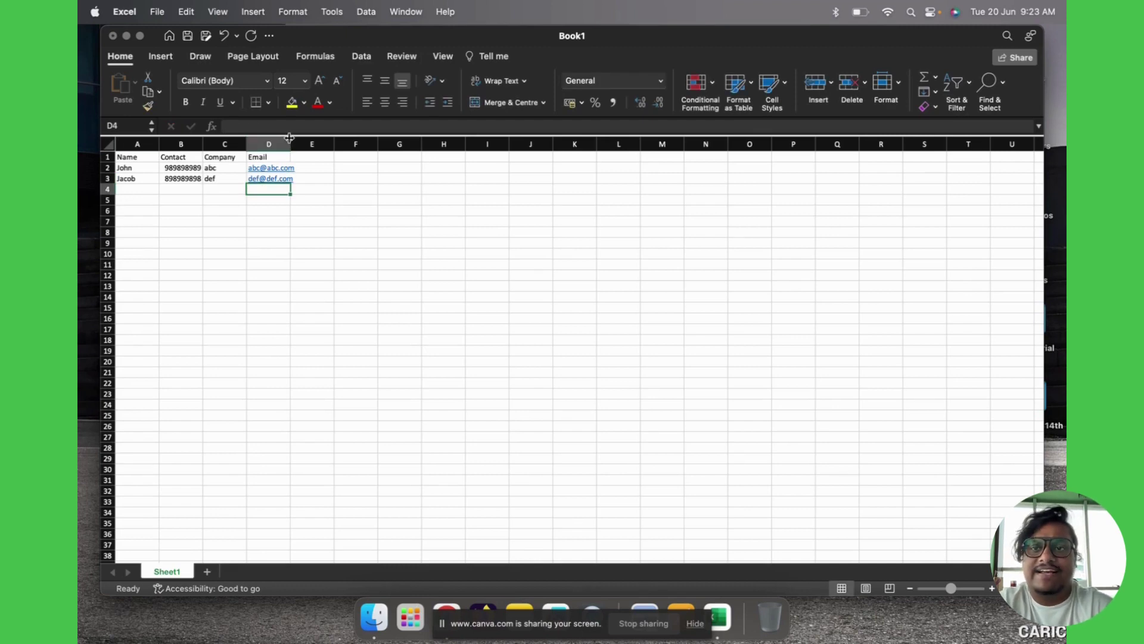
left_click_drag(289, 144, 306, 143)
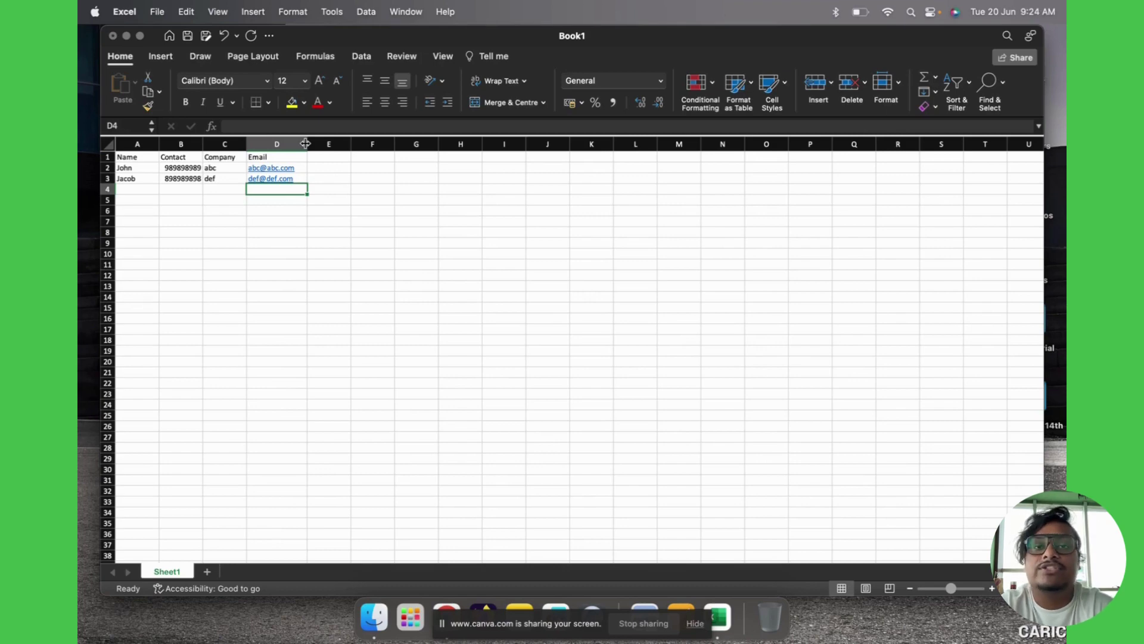
Step: Save the workbook as Import.xlsx on the Desktop and return to the browser
left_click(187, 35)
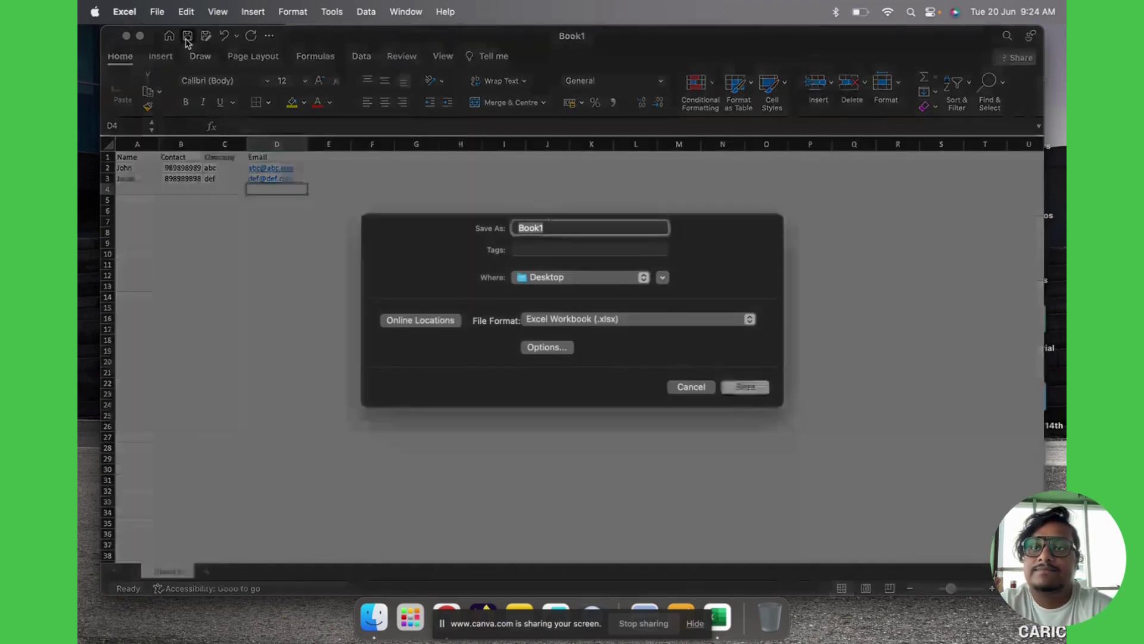
key("BackSpace")
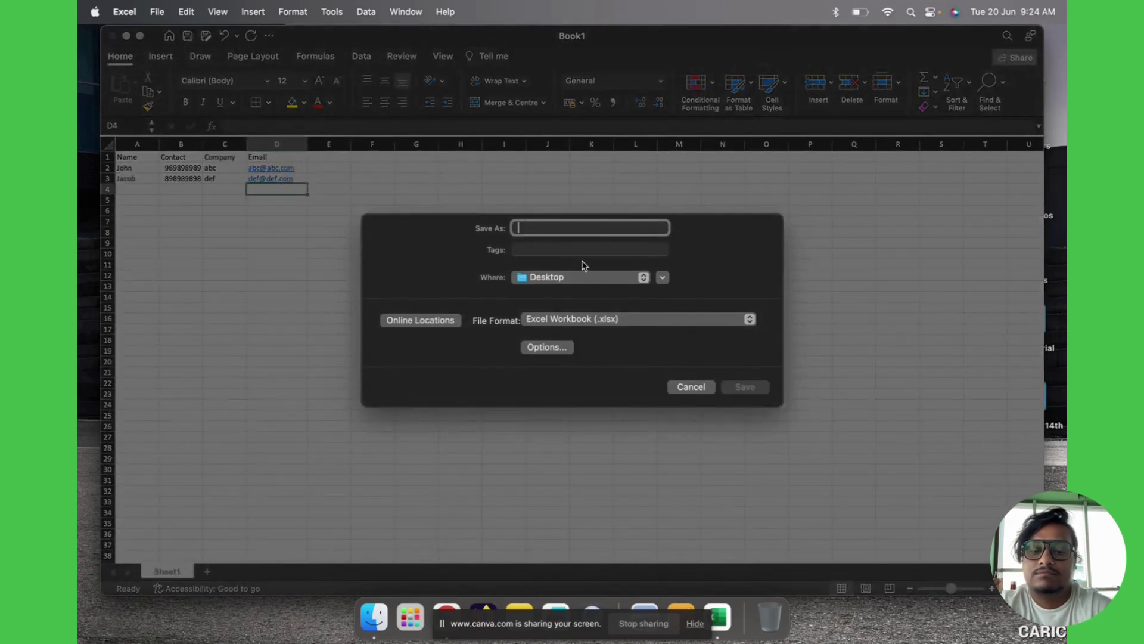
type("Import")
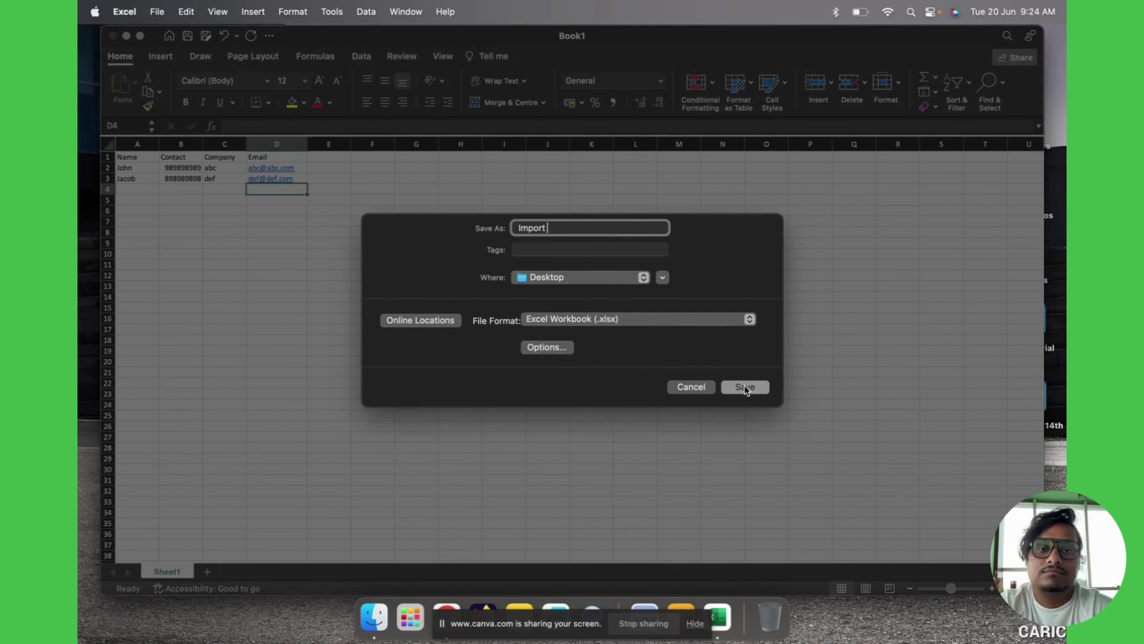
left_click(744, 386)
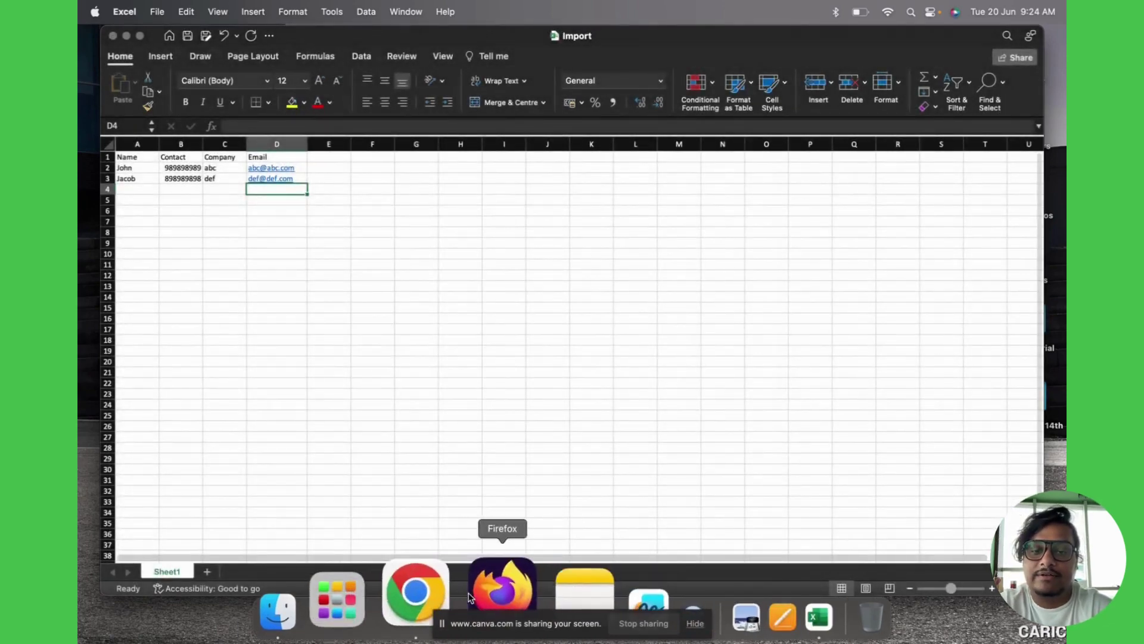
left_click(446, 594)
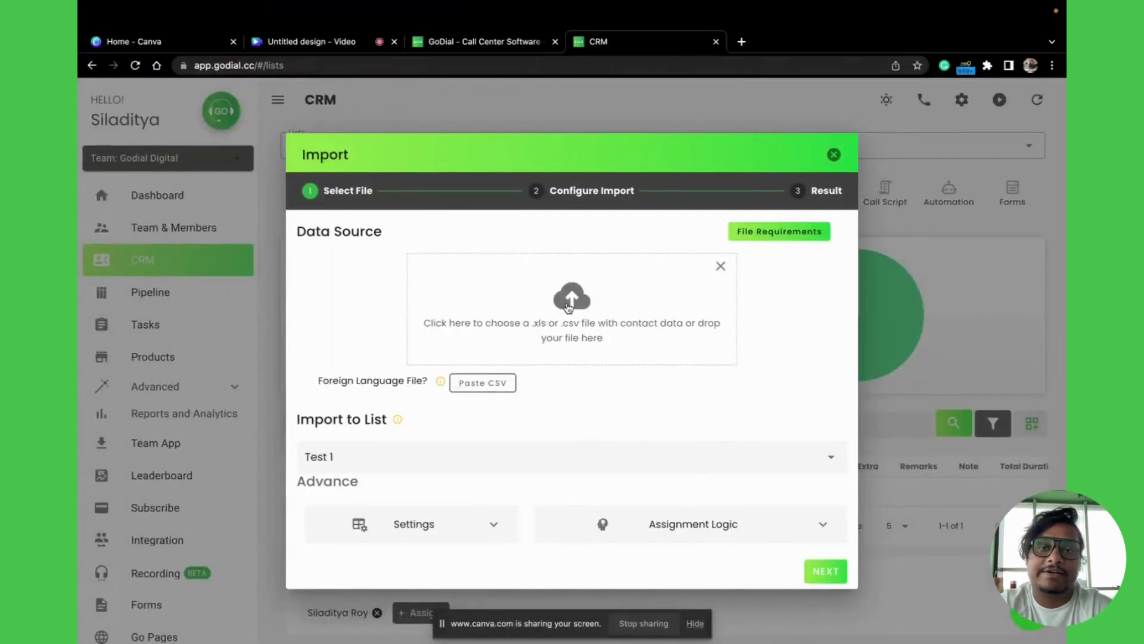
Step: Upload the Import .xlsx file into the Test 1 import
left_click(568, 307)
left_click(309, 164)
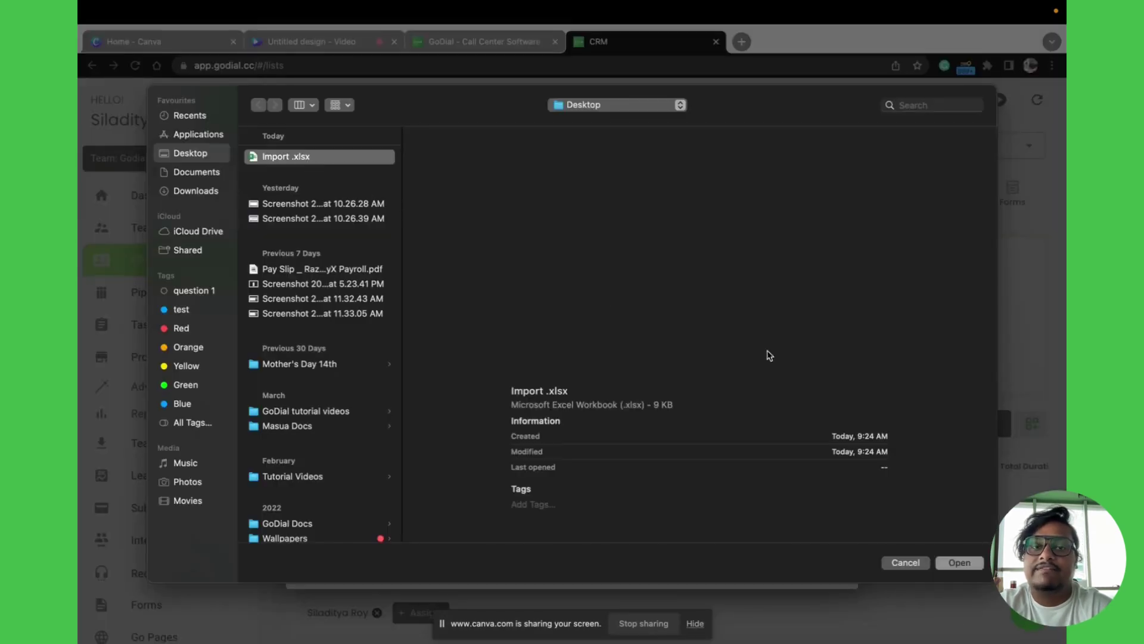
left_click(959, 562)
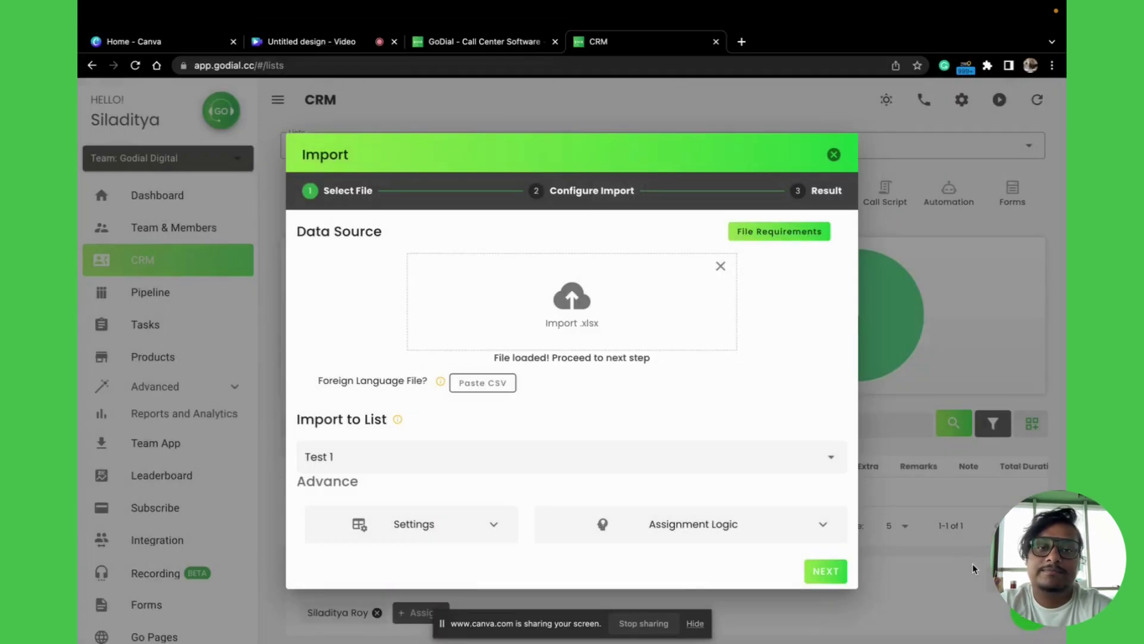
left_click(826, 572)
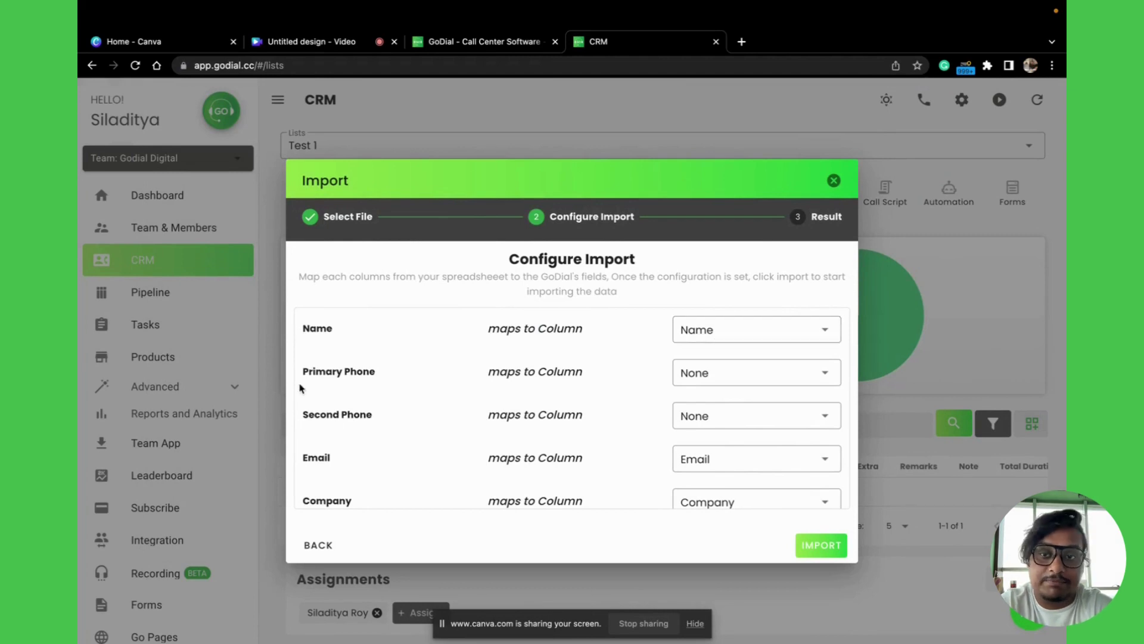
Step: Map Primary Phone to the Contact column and run the import into Test 1
left_click(723, 380)
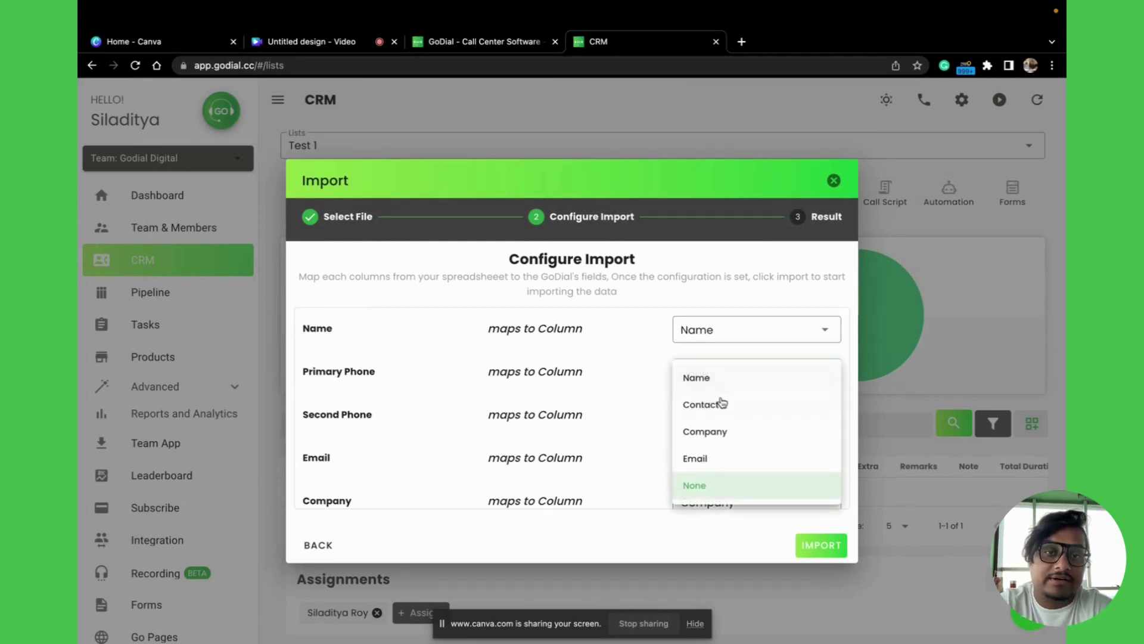
left_click(722, 403)
scroll(536, 498, "down", 3)
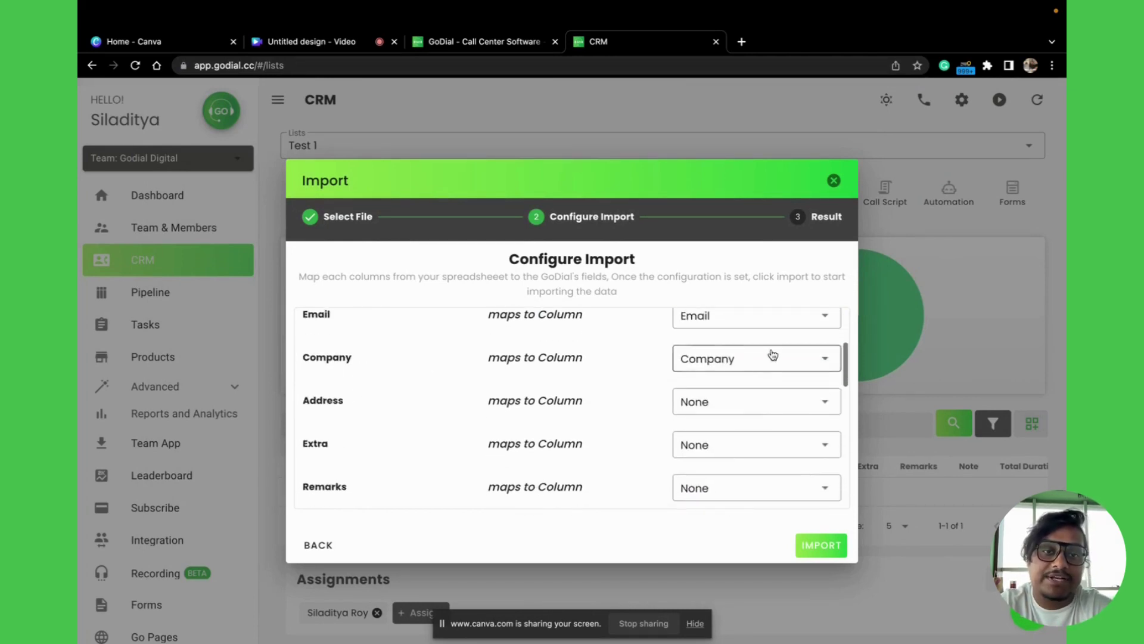
scroll(656, 480, "up", 1)
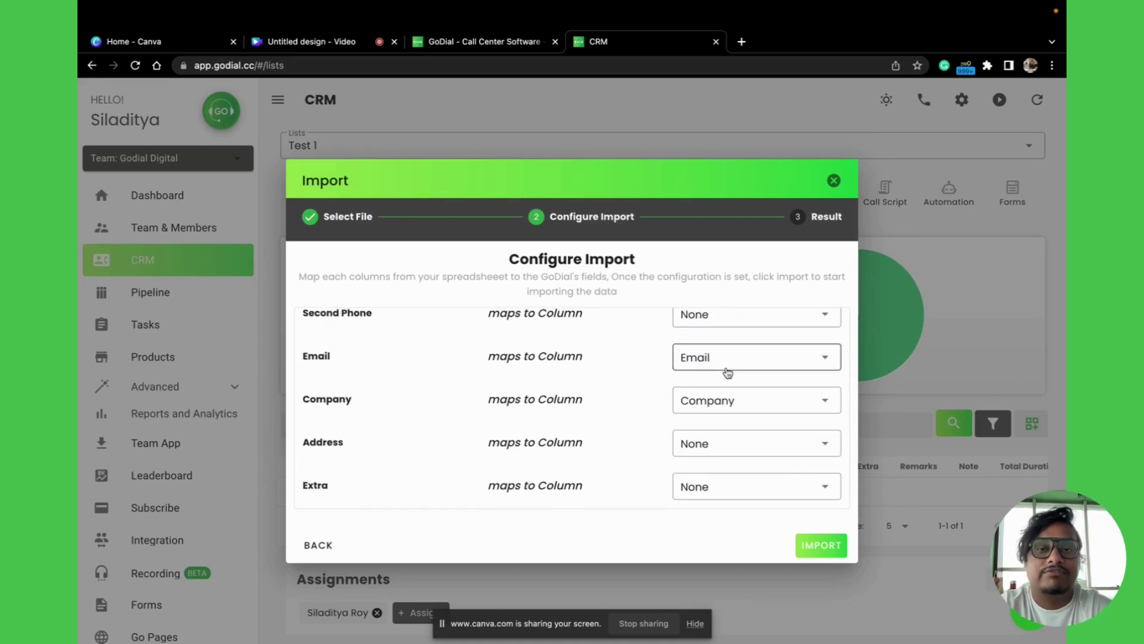
left_click(816, 545)
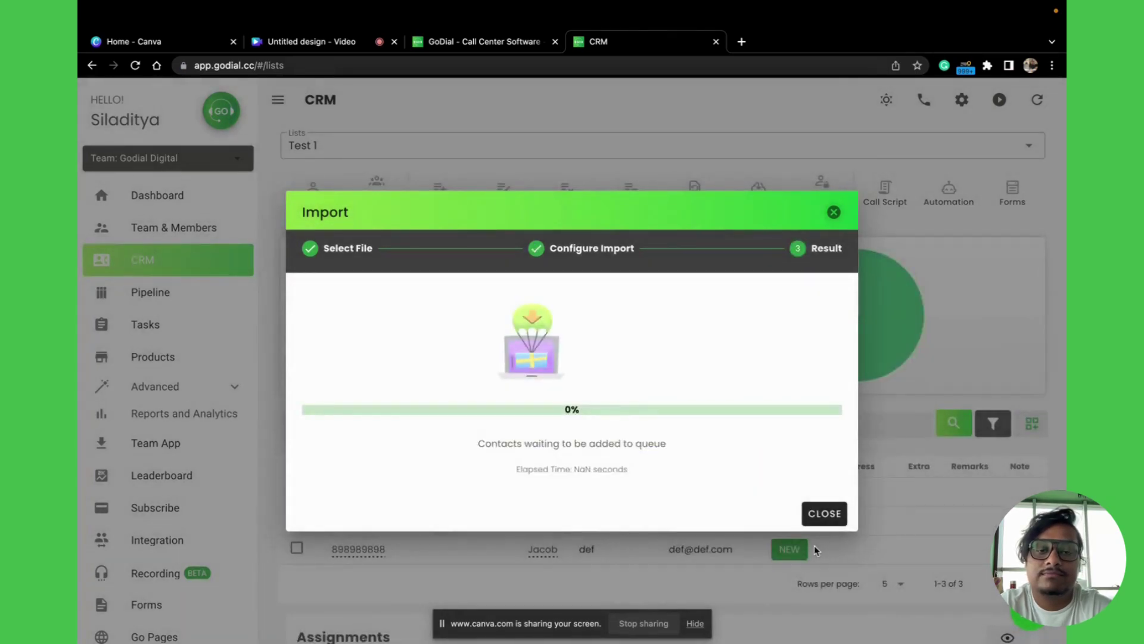
left_click(824, 513)
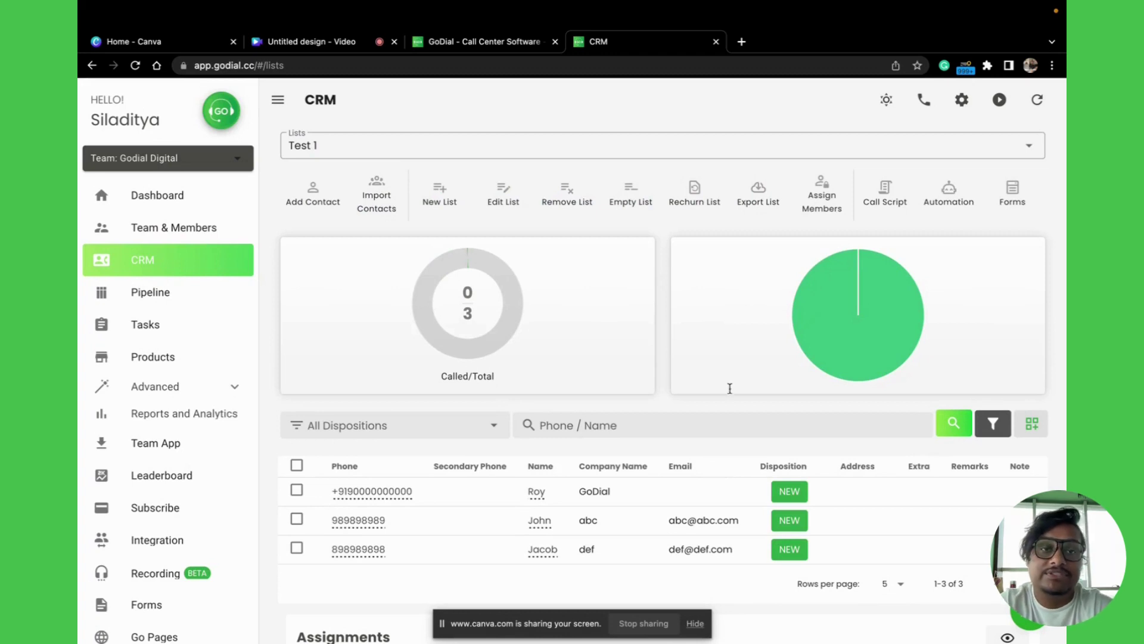
Step: Open the Assign Member dialog for the Test 1 list from the CRM toolbar
left_click(821, 198)
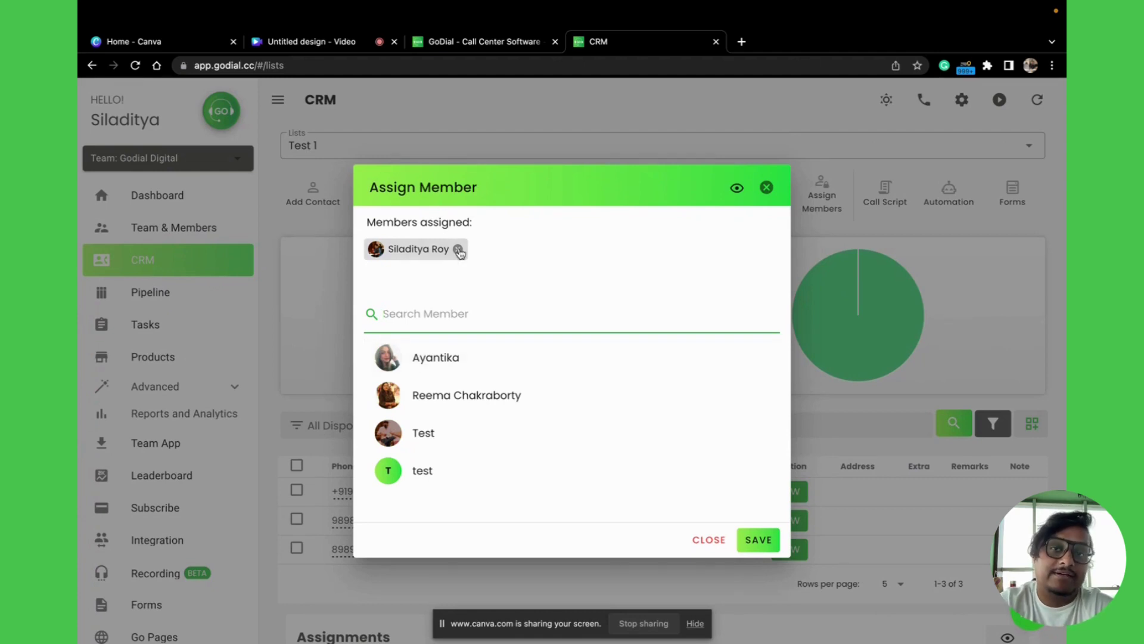
Step: Replace Test 1's assigned member with a different team member and save the assignment
left_click(459, 249)
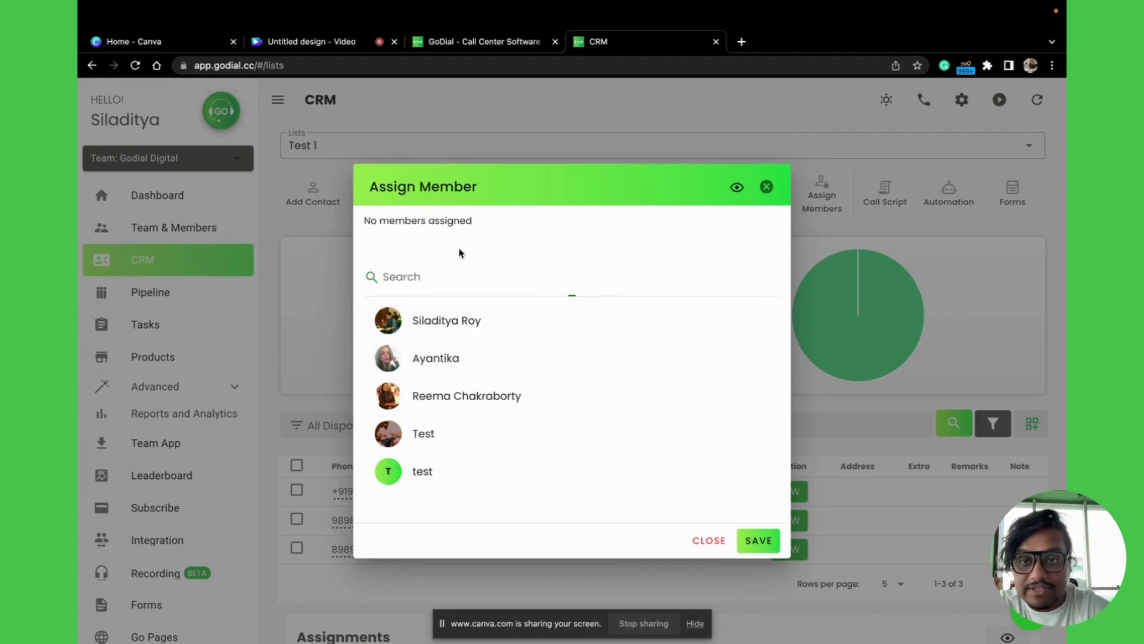
left_click(483, 398)
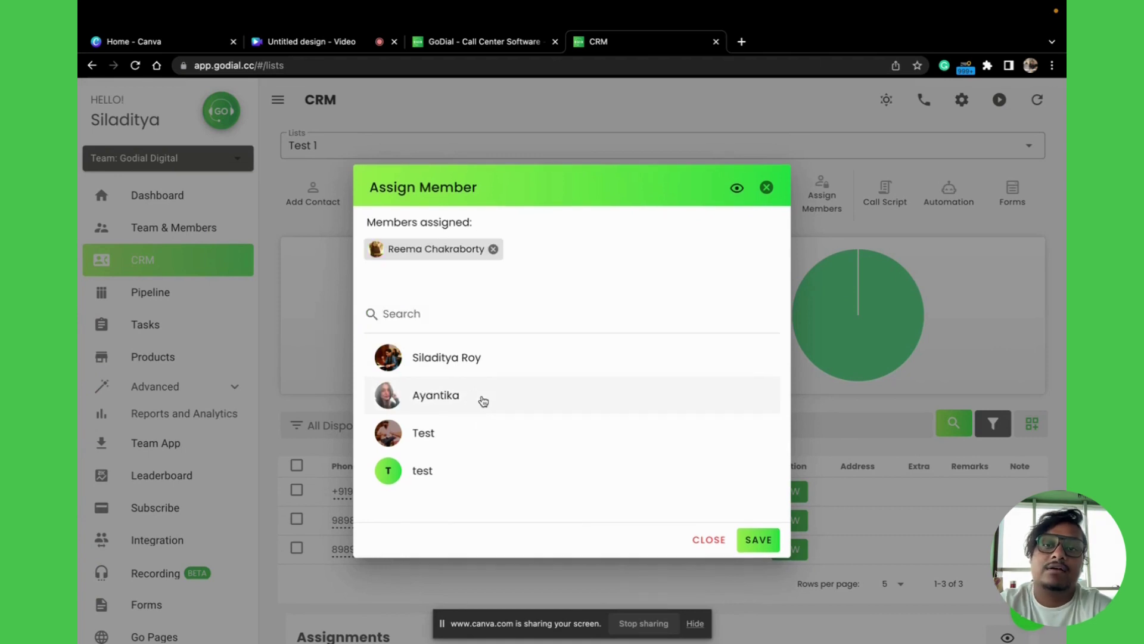
left_click(752, 540)
left_click(570, 433)
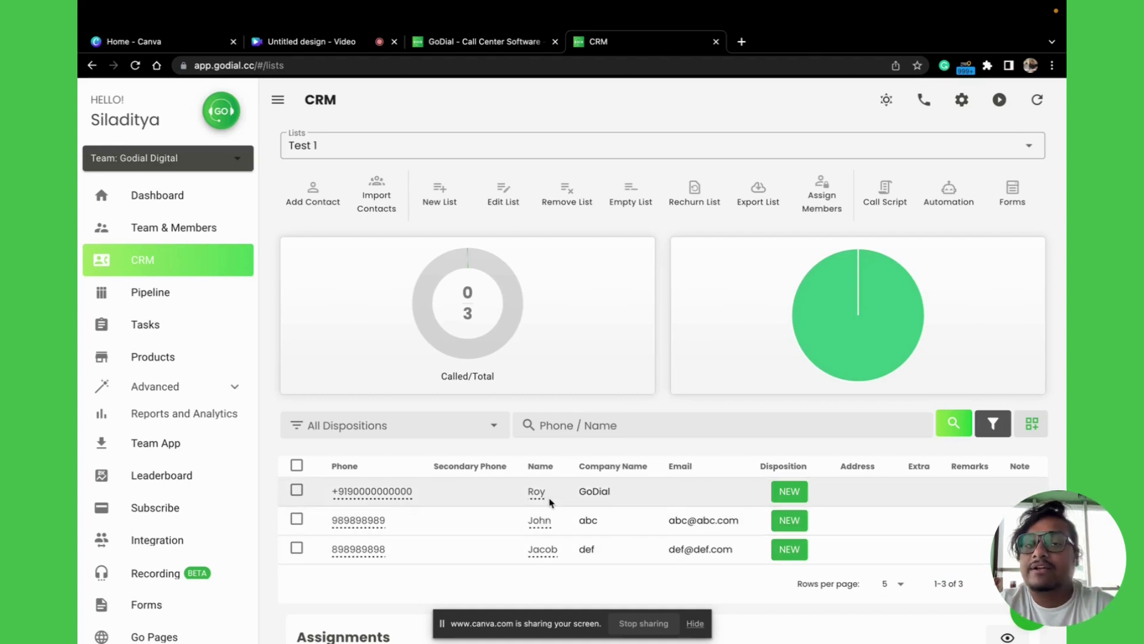
scroll(548, 500, "down", 3)
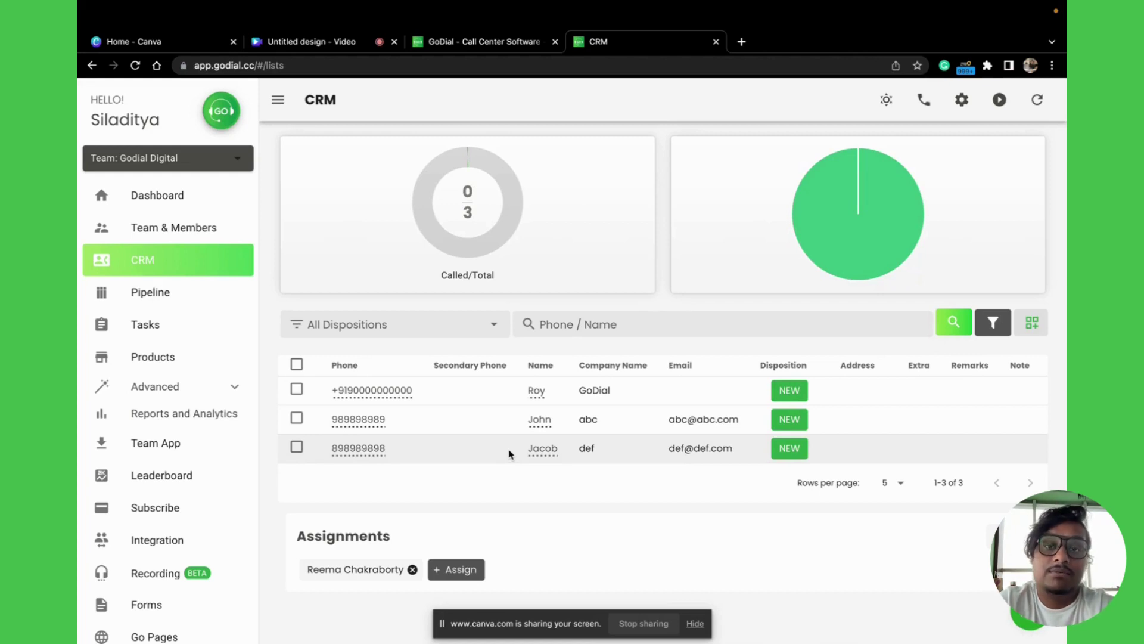
Step: Add a second team member to Test 1's assignments and save
left_click(457, 569)
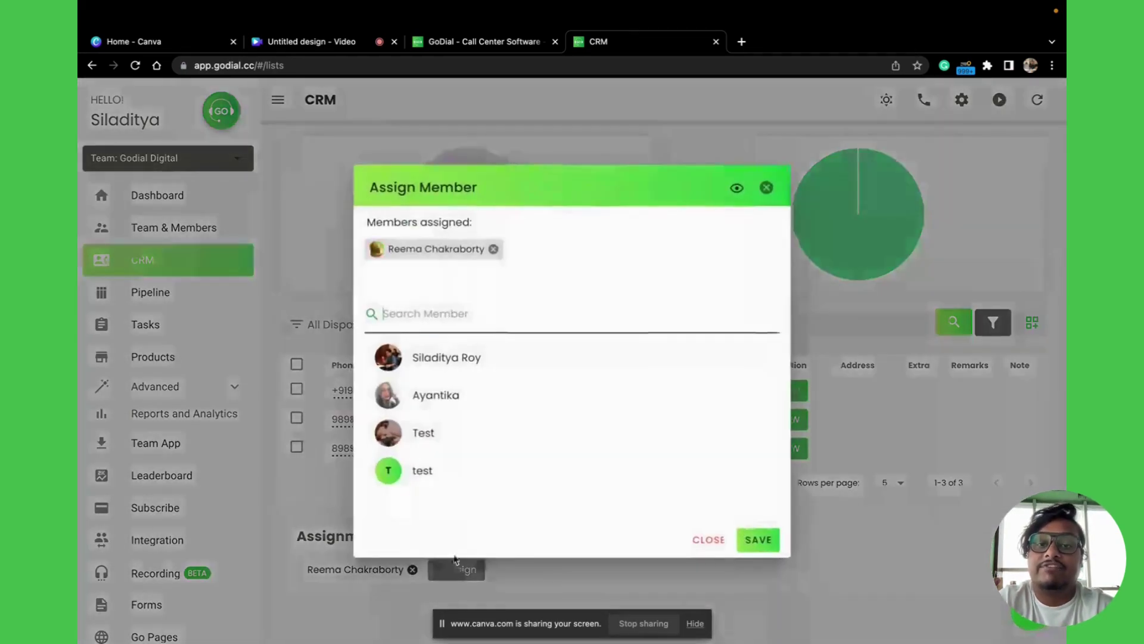
left_click(494, 395)
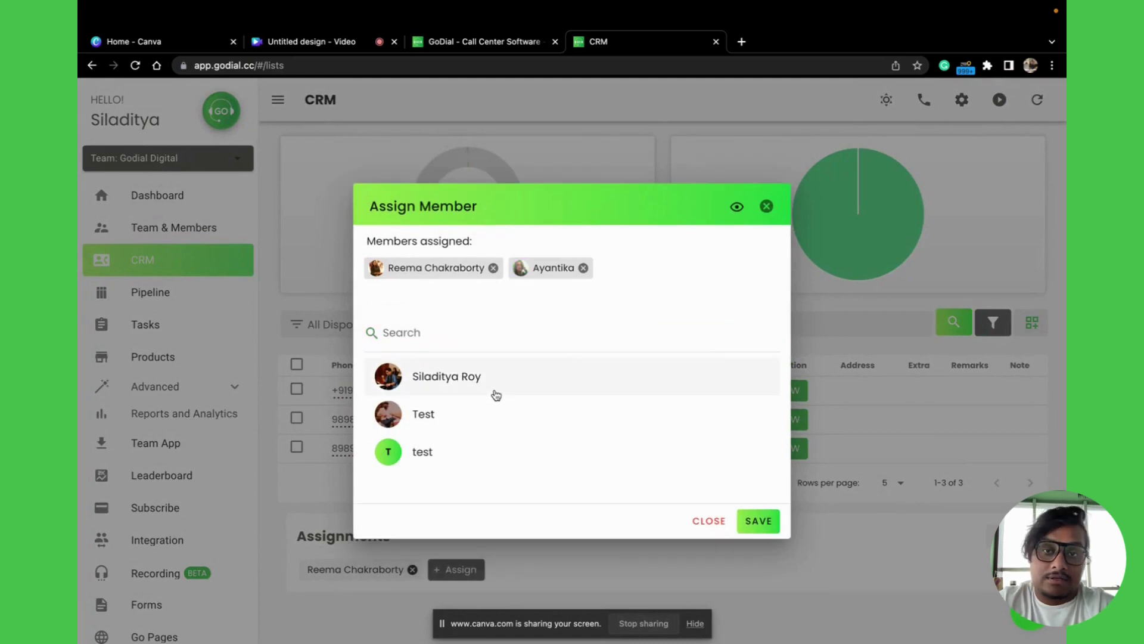
left_click(758, 521)
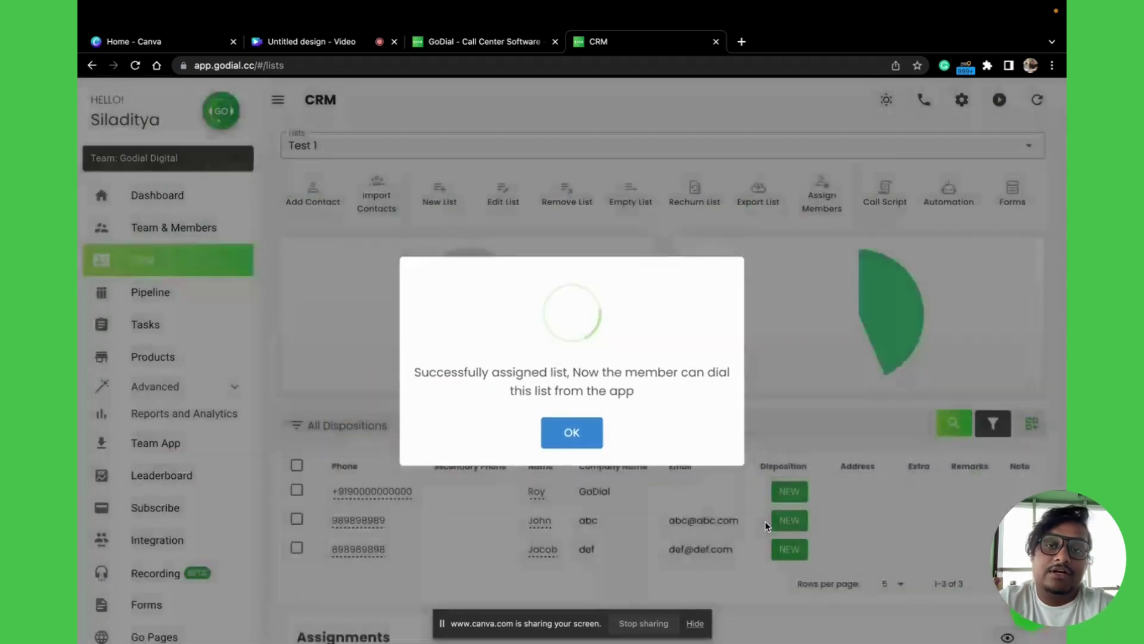
left_click(569, 430)
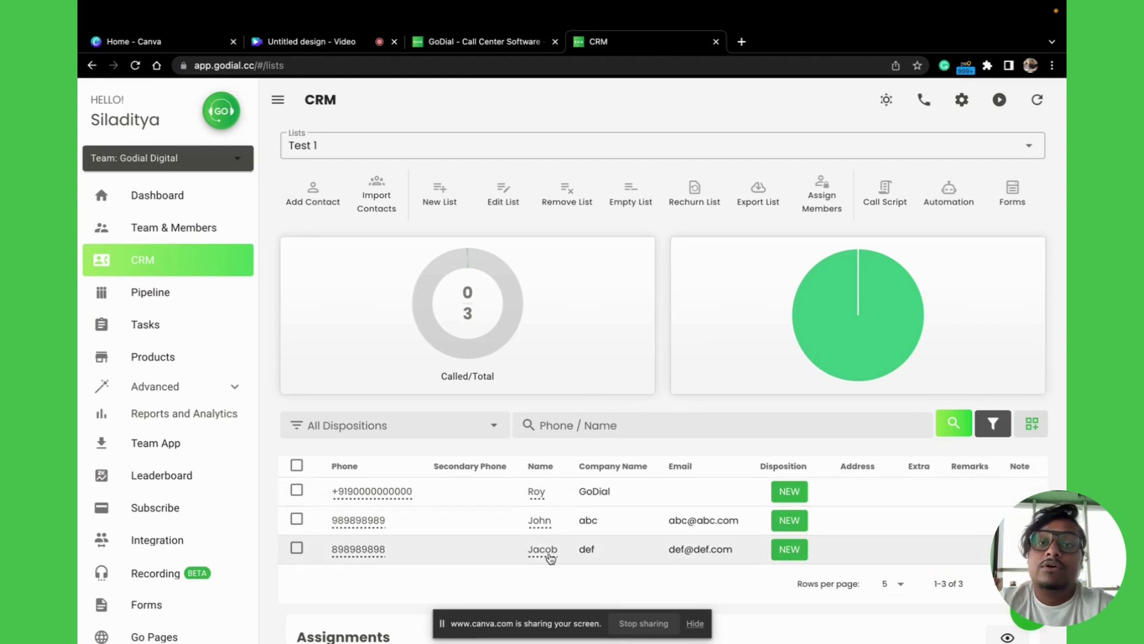
scroll(571, 491, "down", 2)
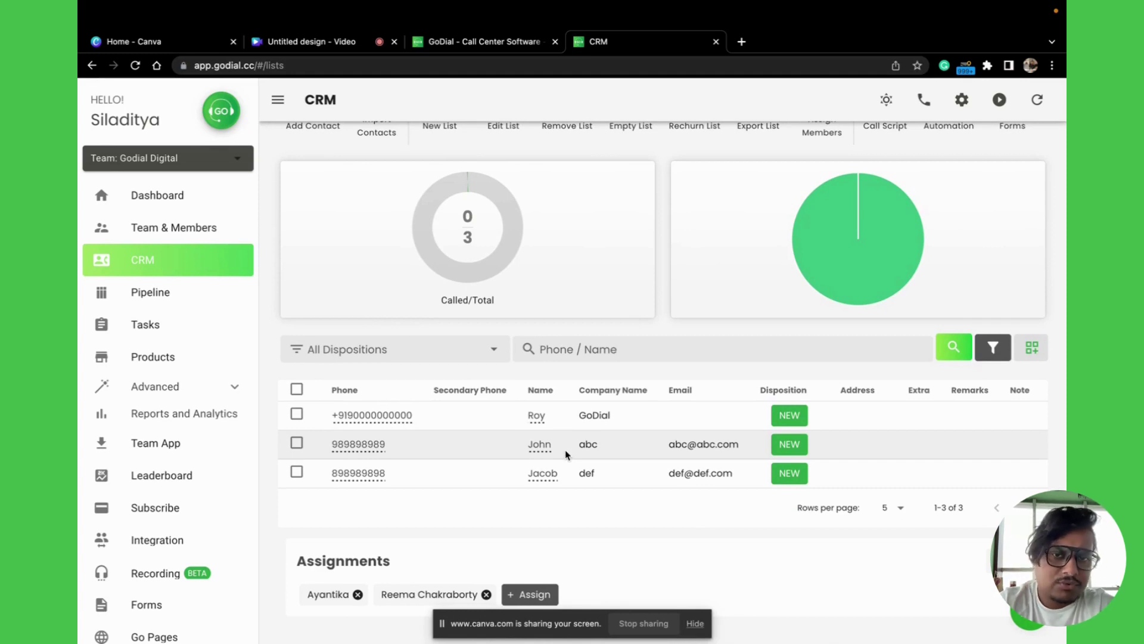
scroll(566, 454, "up", 2)
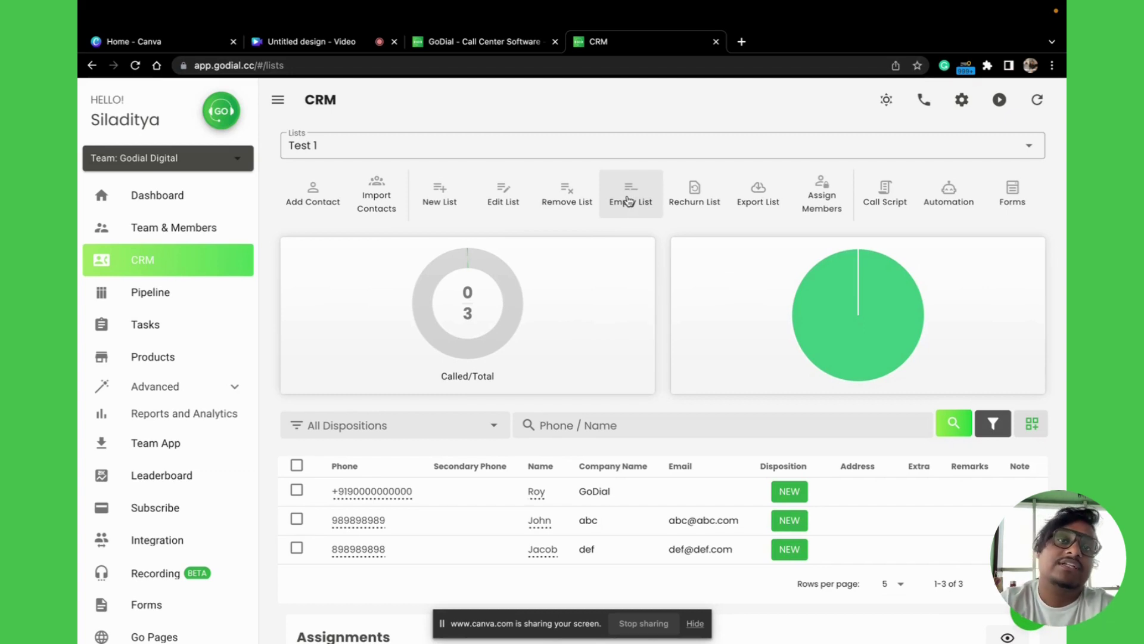
Step: Empty all contacts from the Test 1 list, then bring the Excel Import workbook forward
left_click(629, 201)
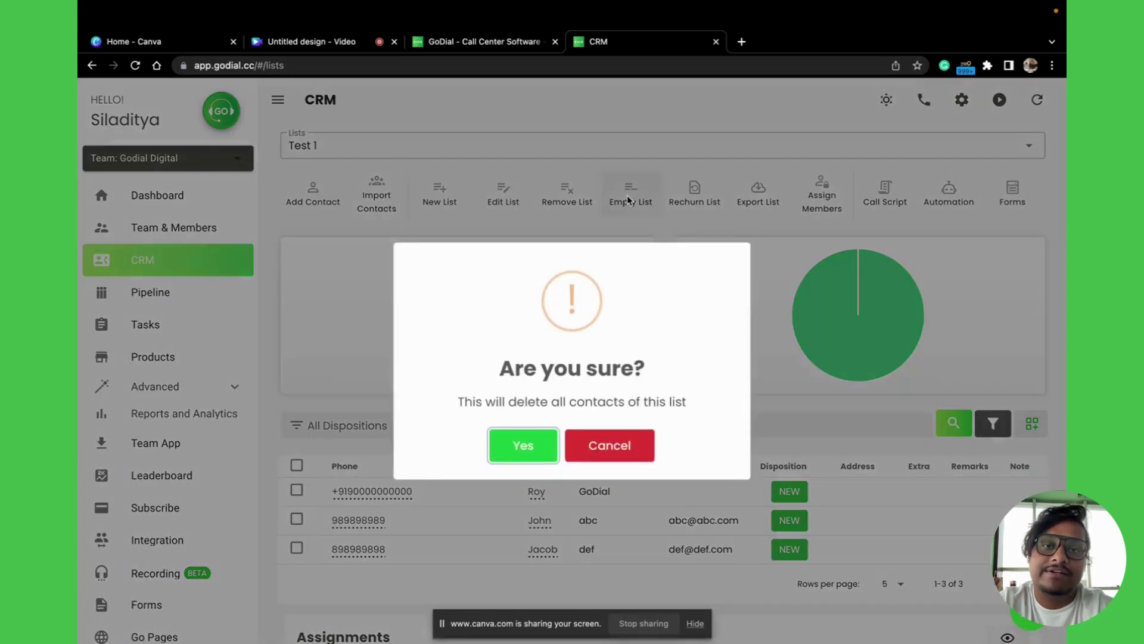
left_click(515, 443)
left_click(565, 425)
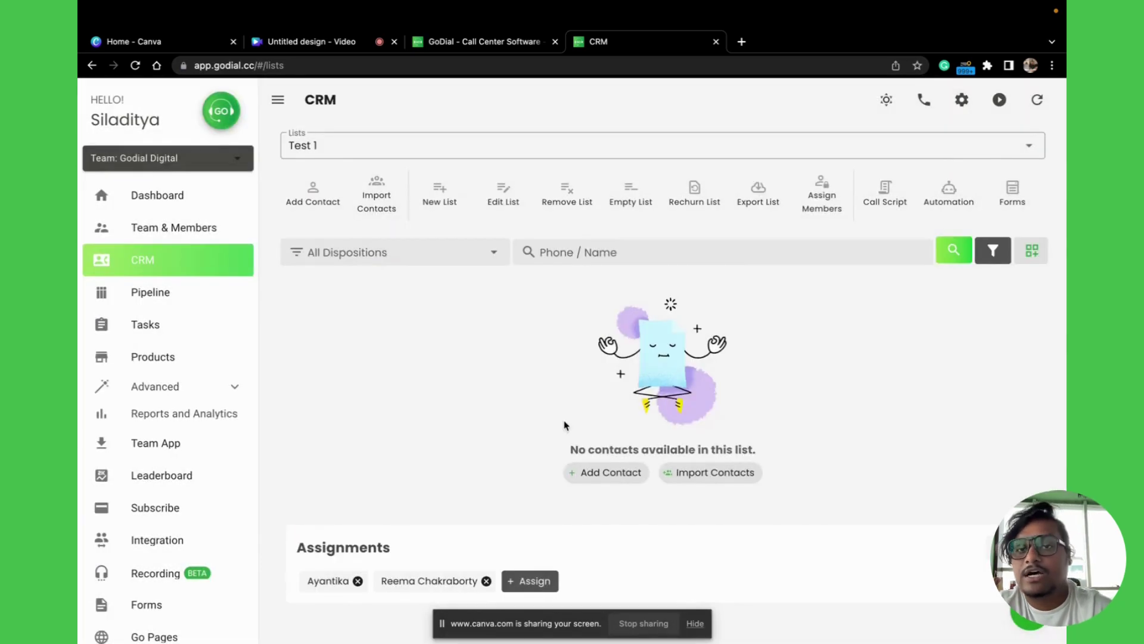
mouse_move(558, 602)
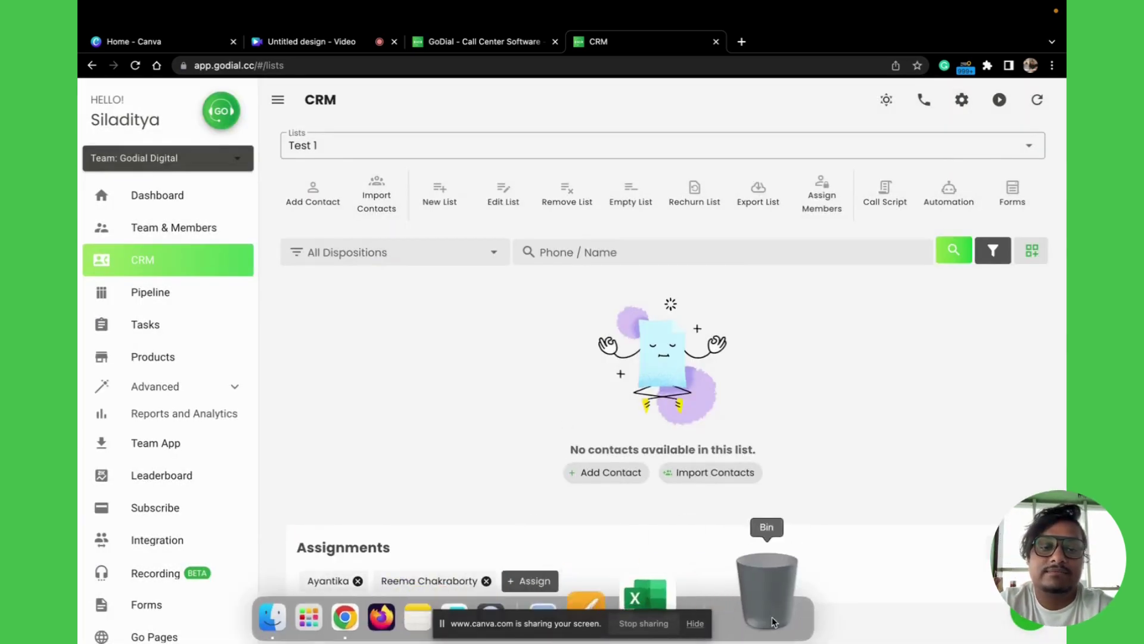
left_click(708, 587)
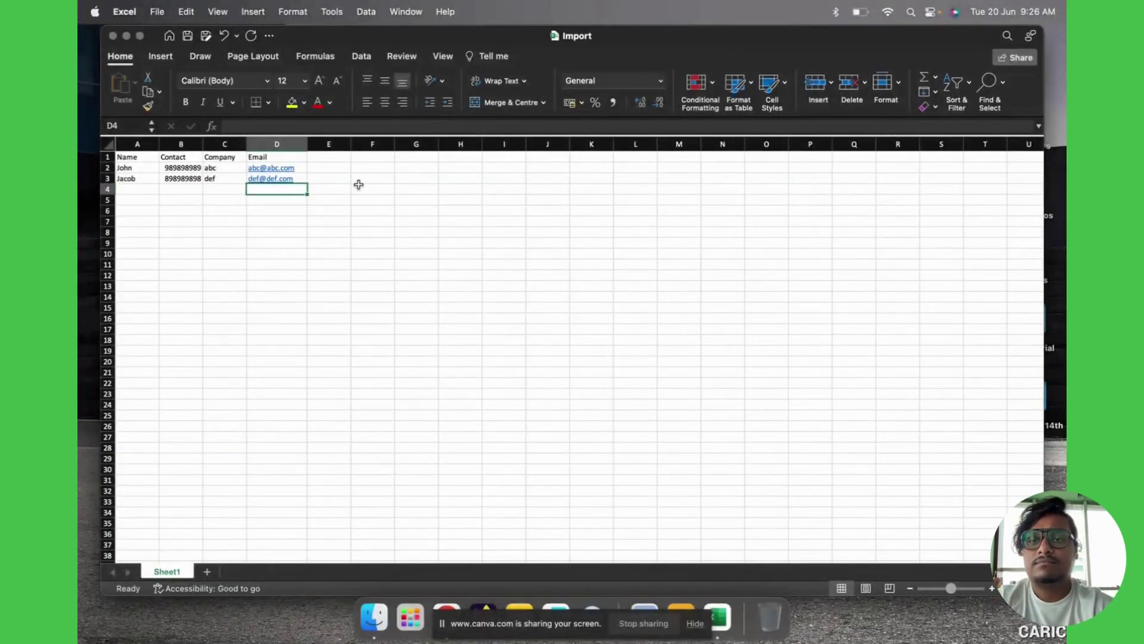
Step: Add the heading 'Caller' in cell E1 of the Import sheet
left_click(340, 156)
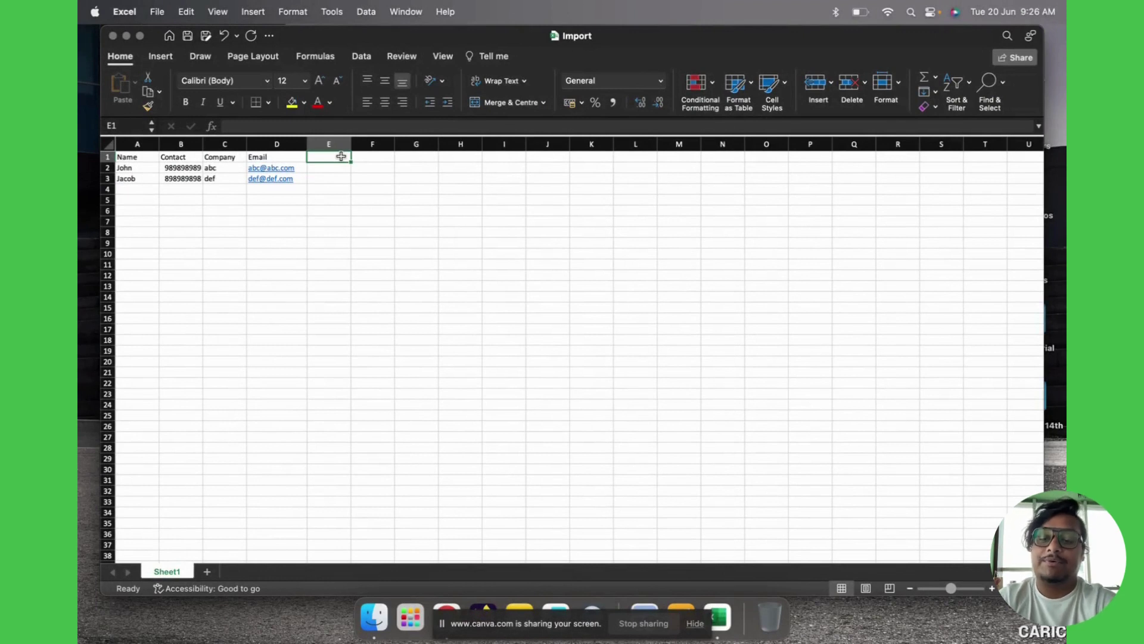
type("A")
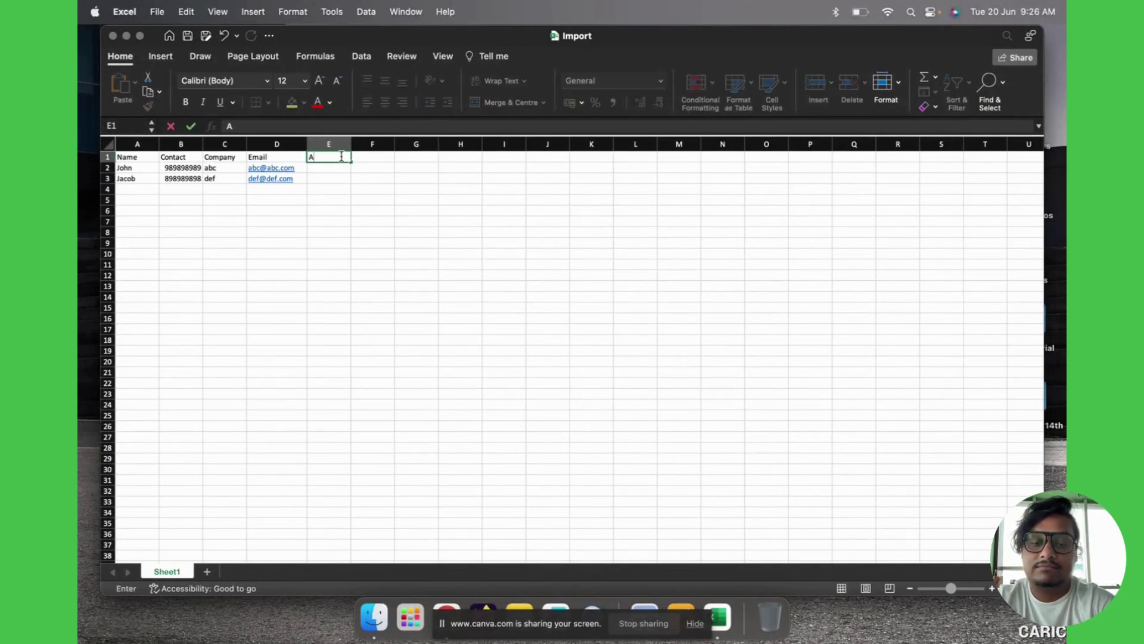
type("Cal")
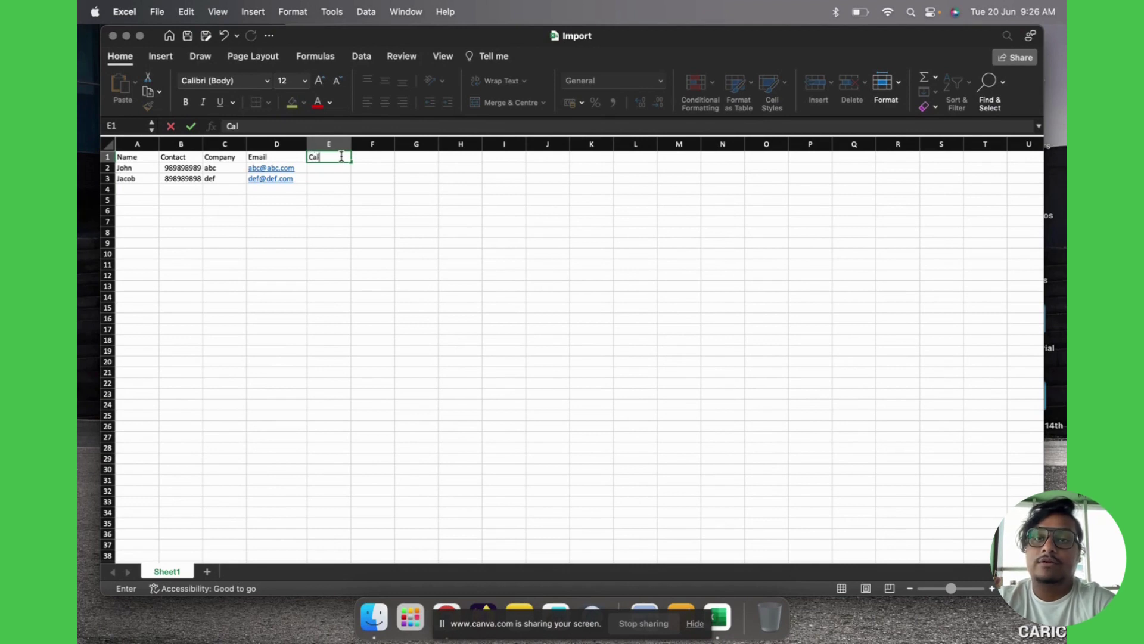
type("ler")
key("Return")
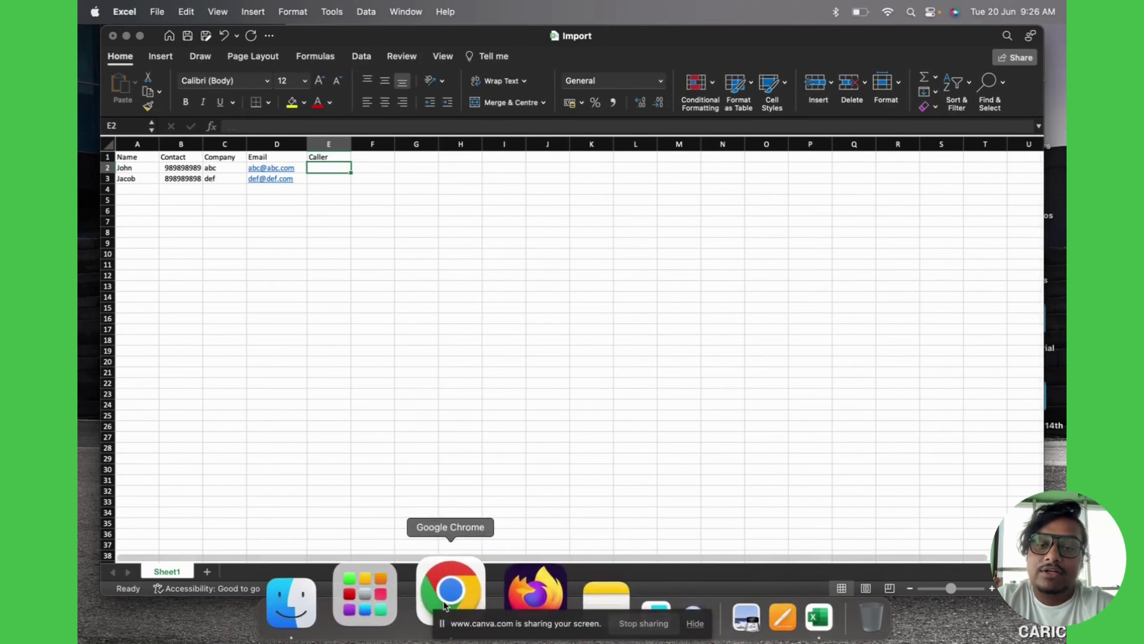
left_click(446, 606)
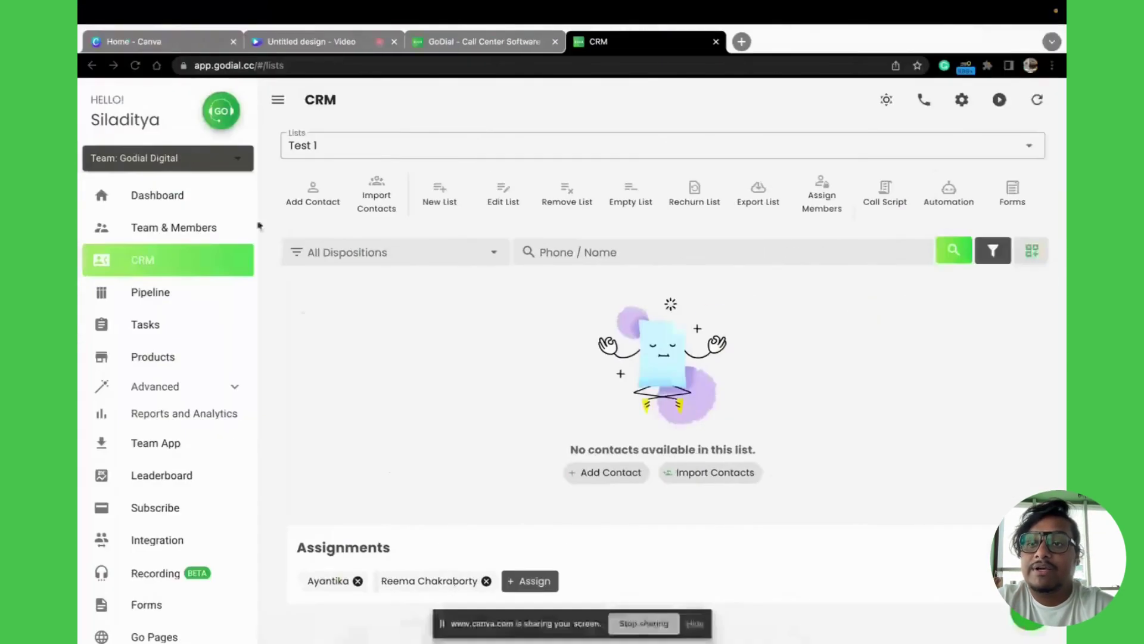
Step: Copy a team member's username from Team & Members into E2 and widen column E
left_click(186, 230)
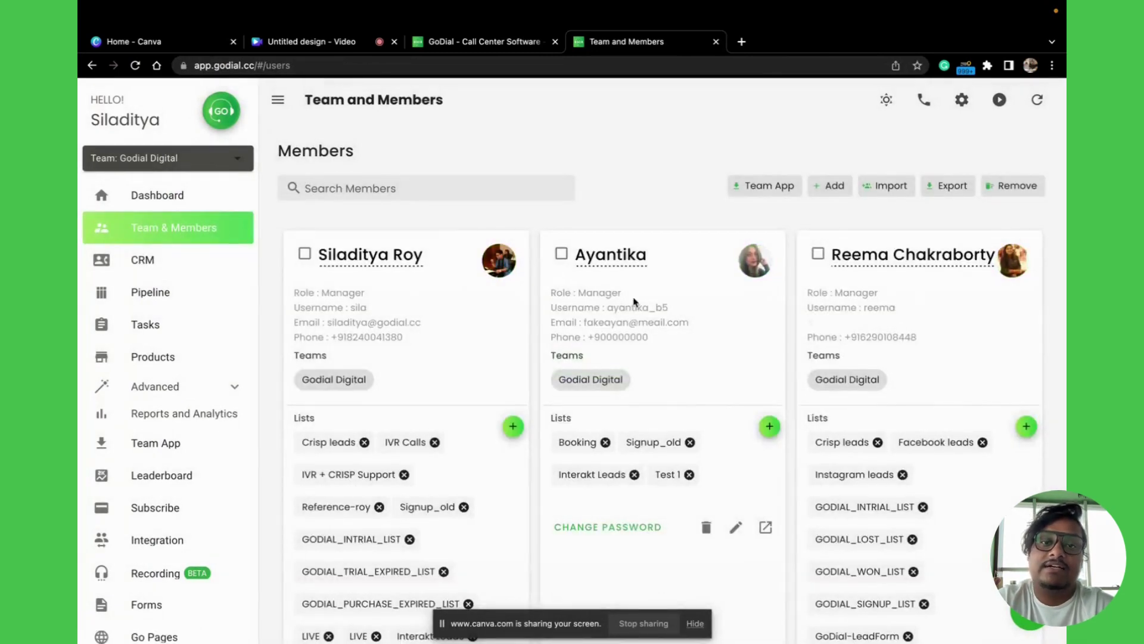
left_click_drag(607, 308, 670, 310)
key("super+c")
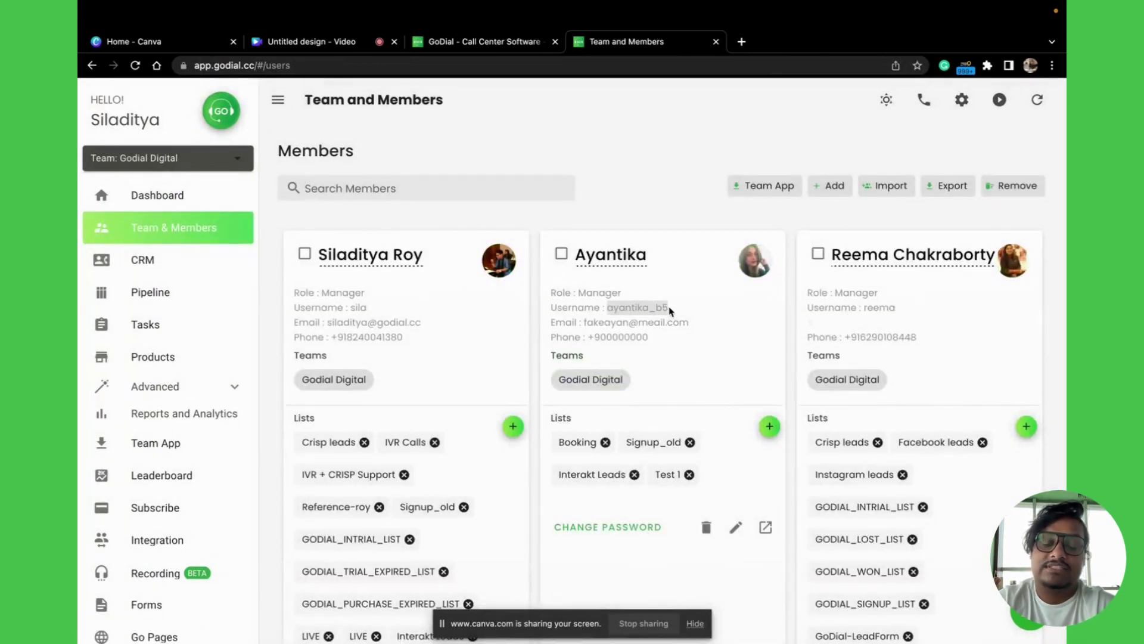
mouse_move(525, 614)
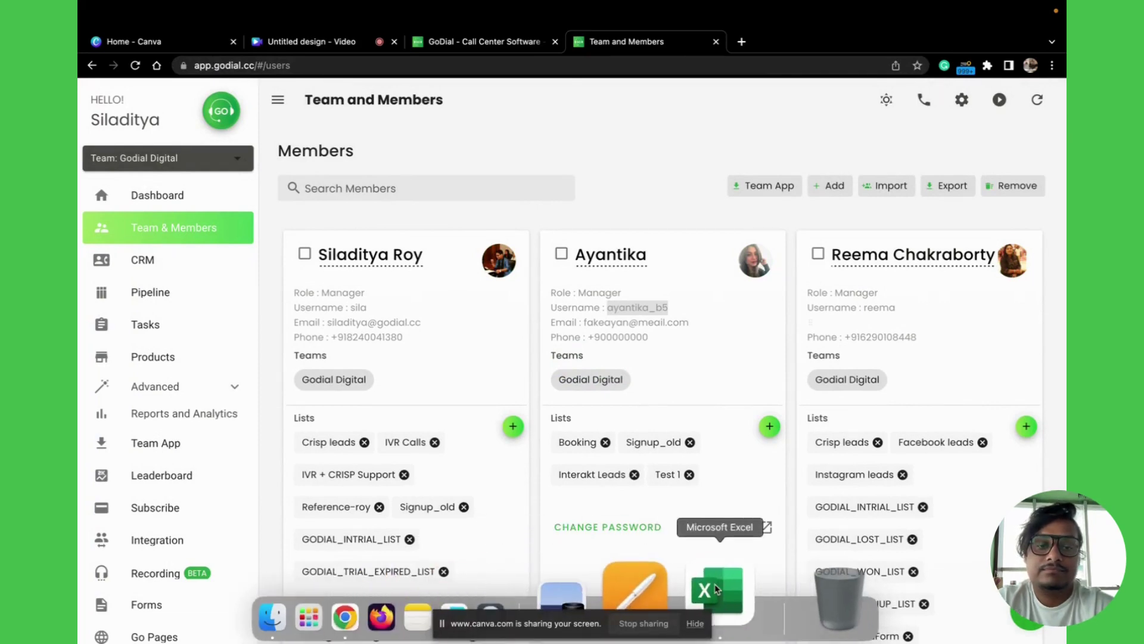
left_click(709, 593)
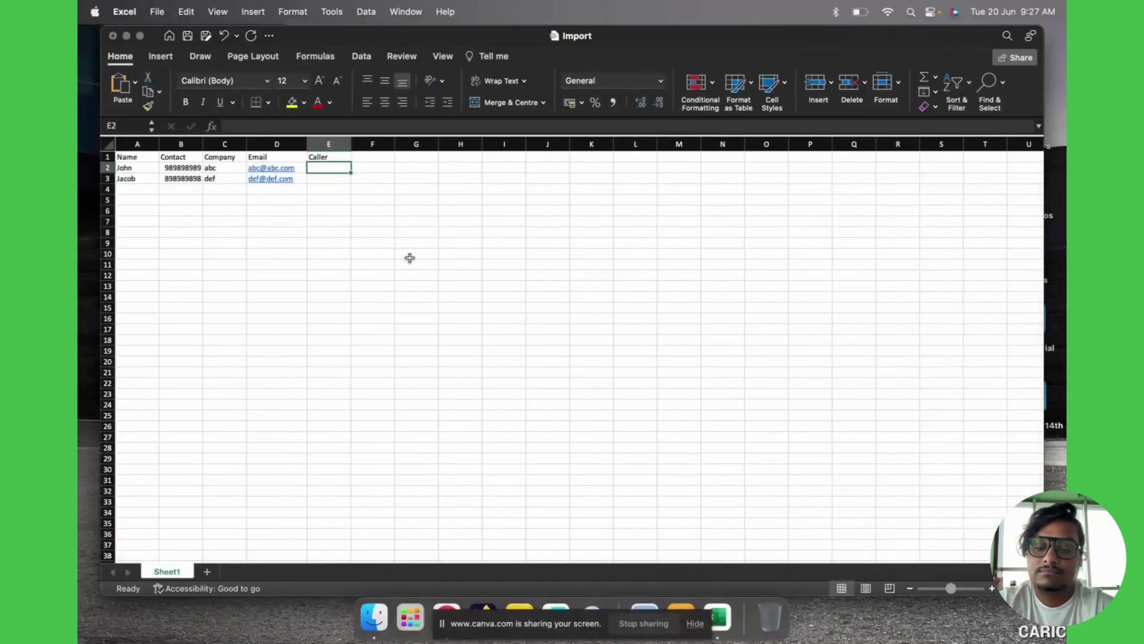
key("super+v")
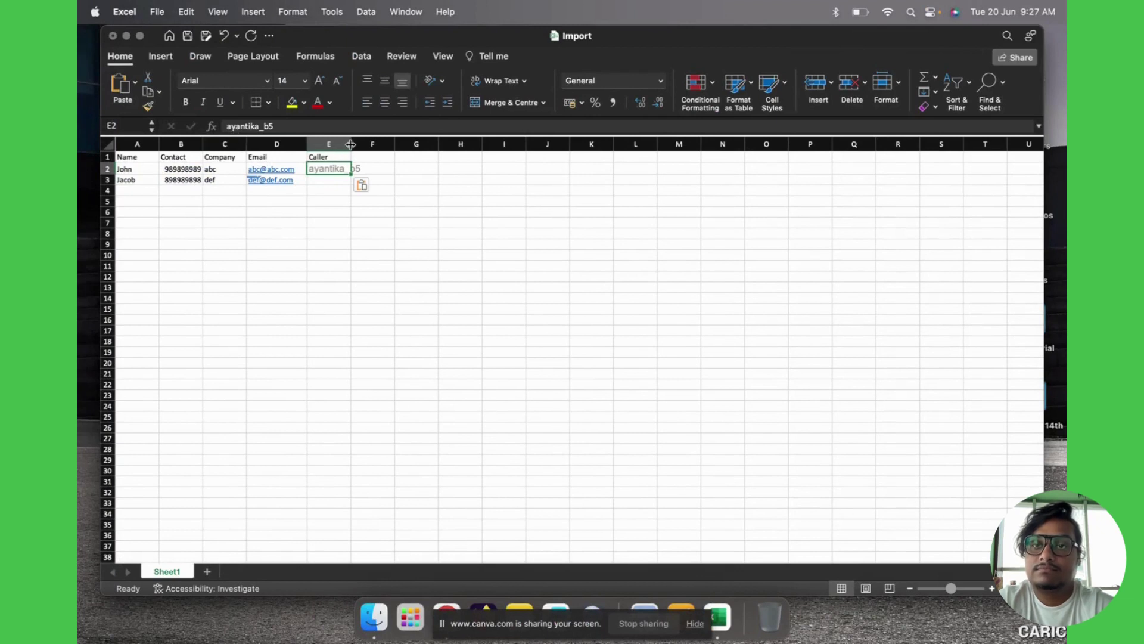
left_click_drag(350, 144, 366, 145)
left_click(345, 182)
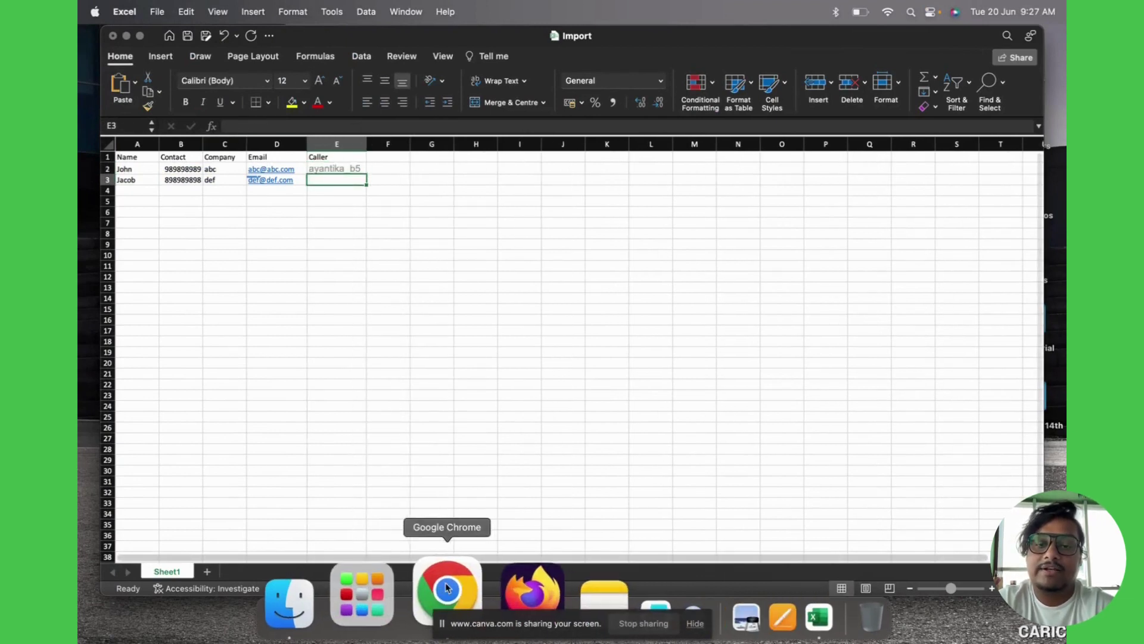
left_click(446, 589)
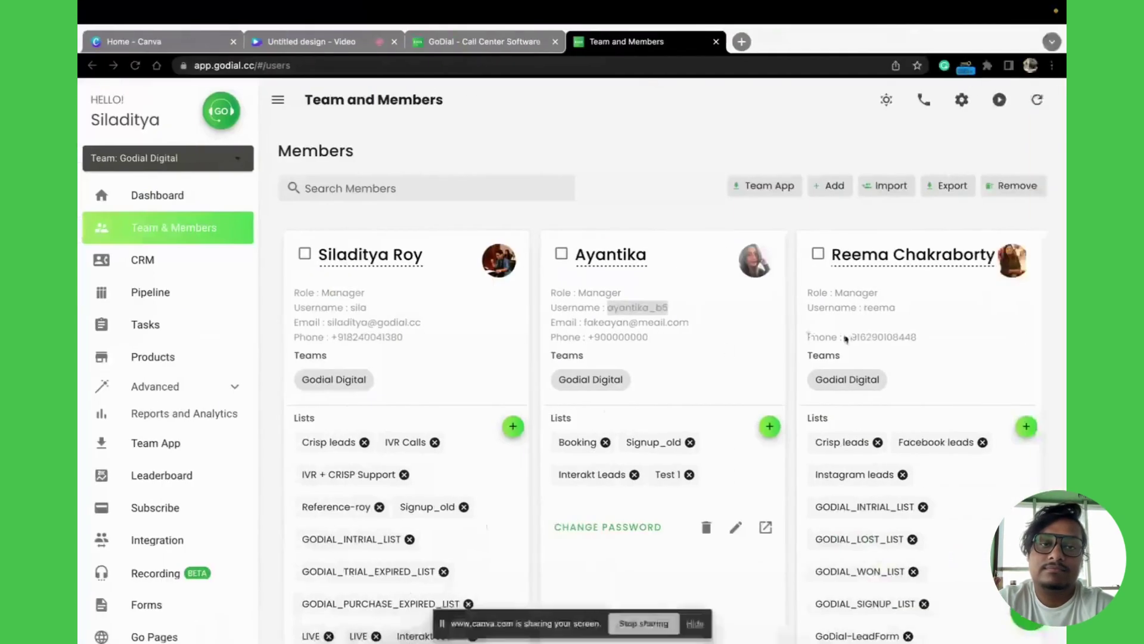
Step: Copy another team member's username from the Team and Members page
double_click(871, 308)
key("super+c")
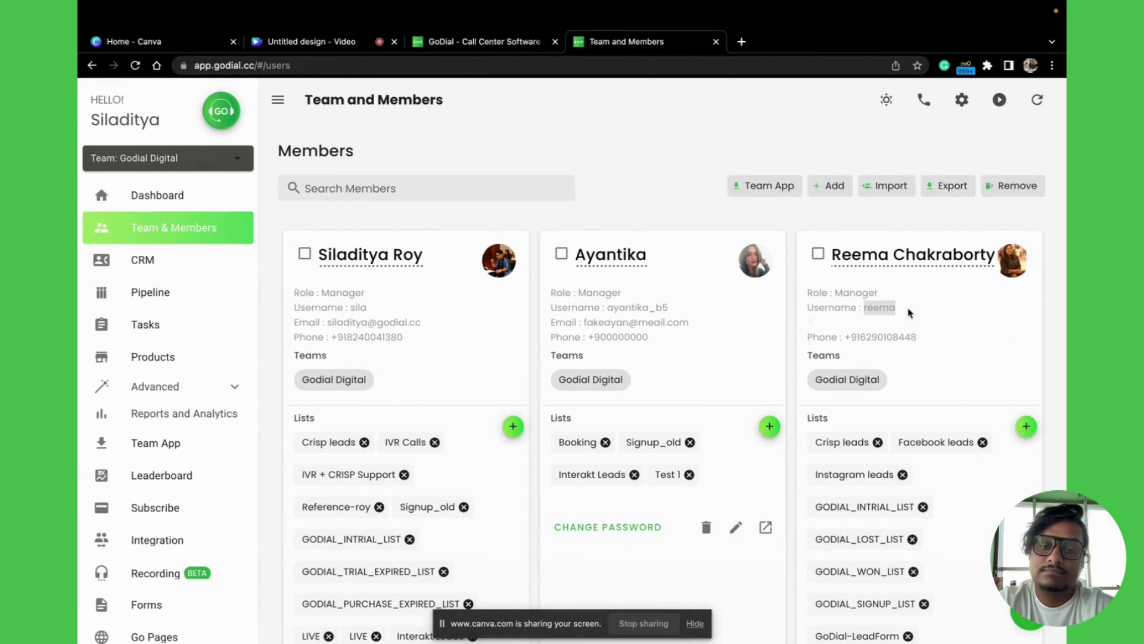
mouse_move(417, 581)
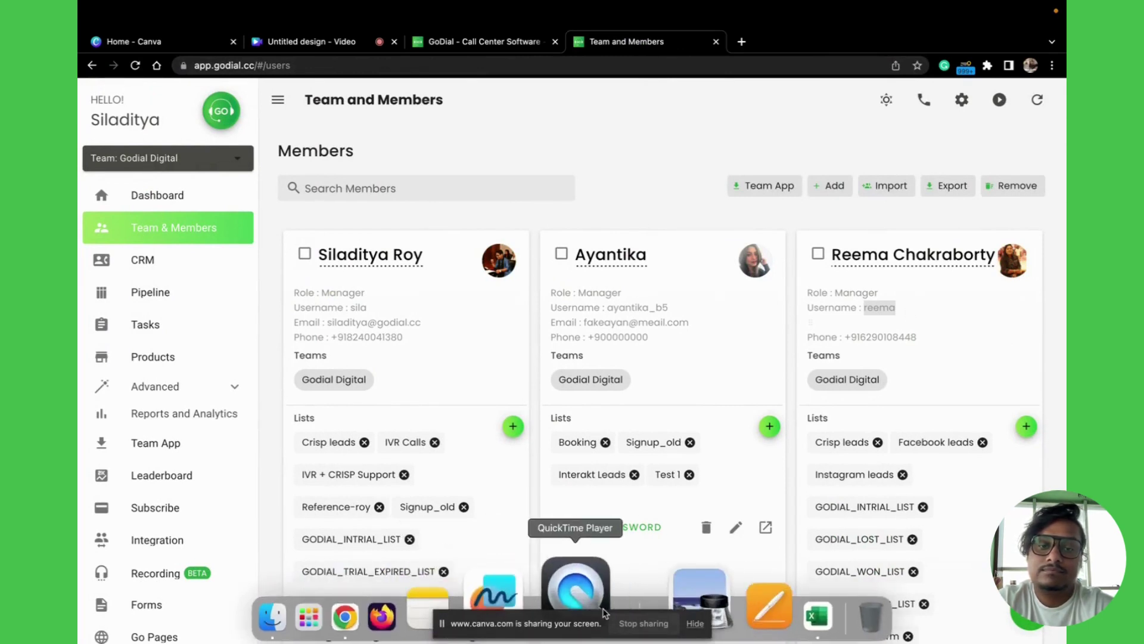
Step: Paste the second username into E3 under Caller and save the Import workbook
left_click(715, 587)
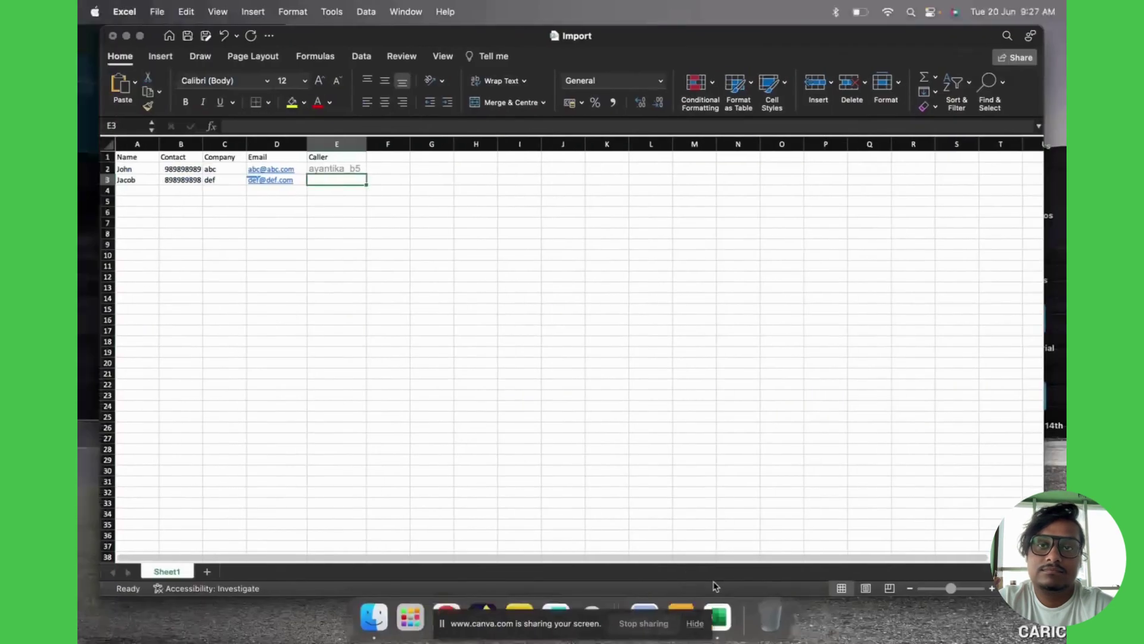
key("super+v")
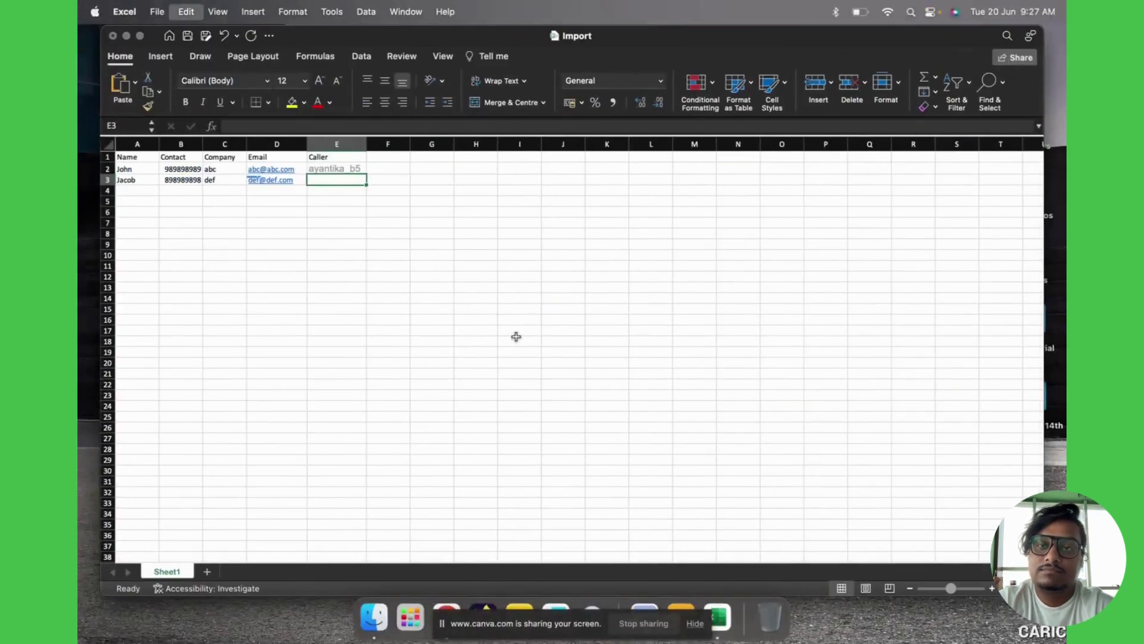
left_click(380, 247)
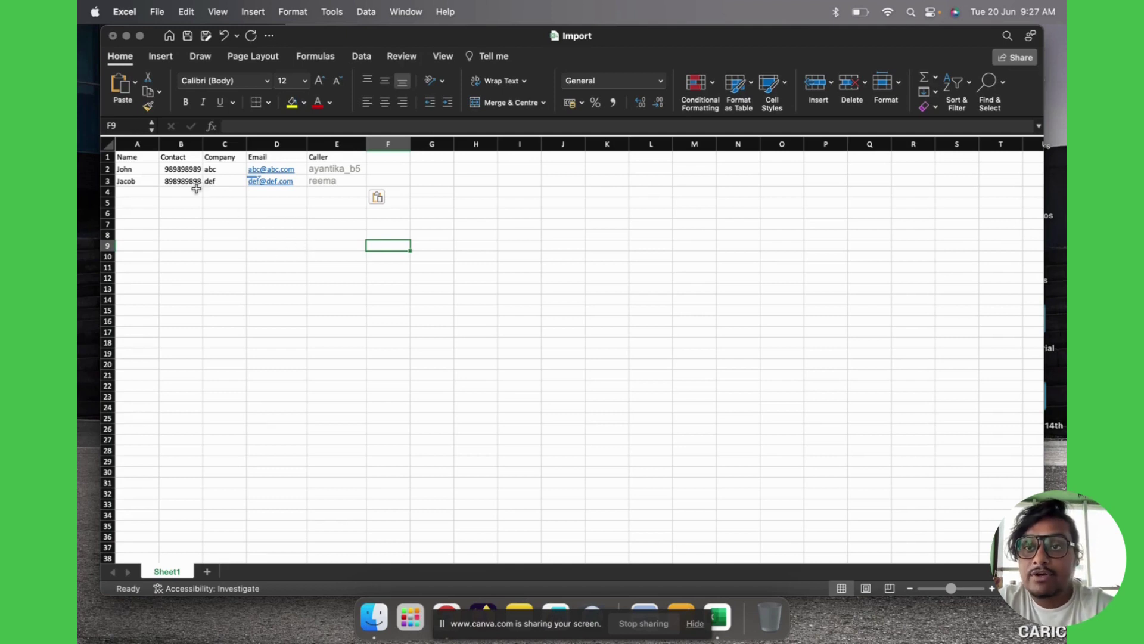
left_click_drag(197, 191, 197, 348)
left_click(334, 285)
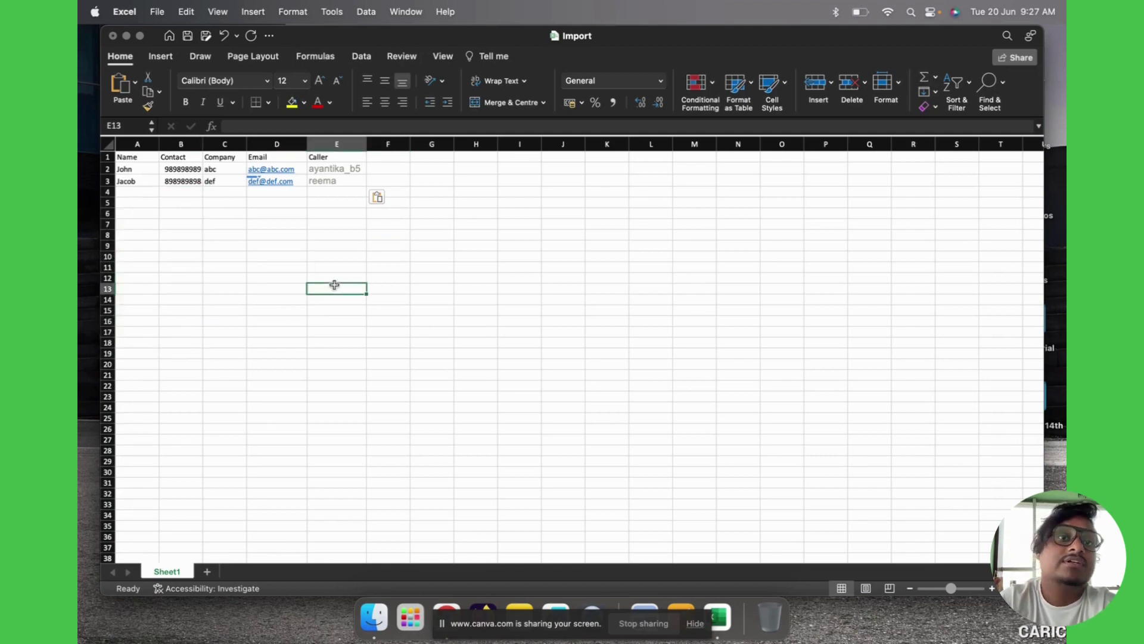
left_click(187, 36)
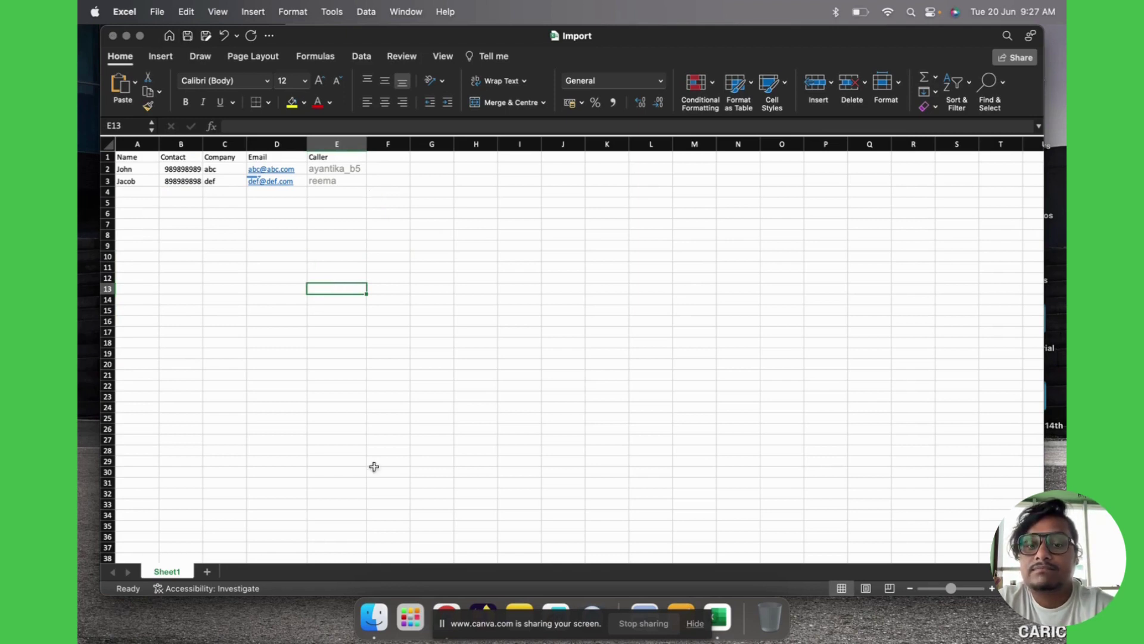
left_click(444, 593)
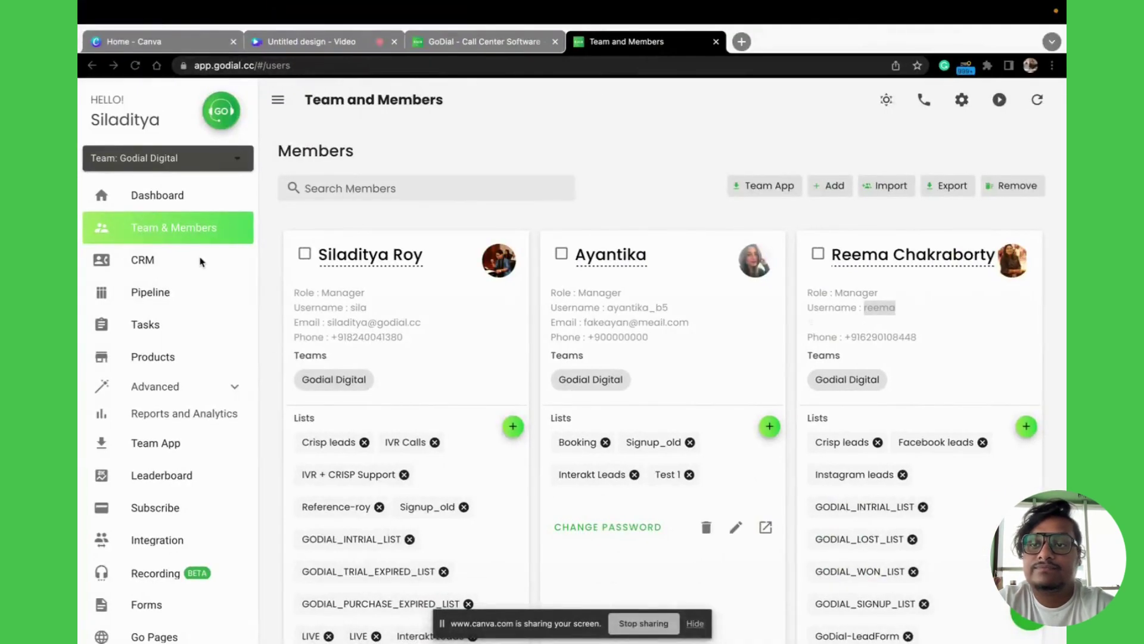
Step: Return to the CRM lists and open the contact import options for Test 1
left_click(202, 260)
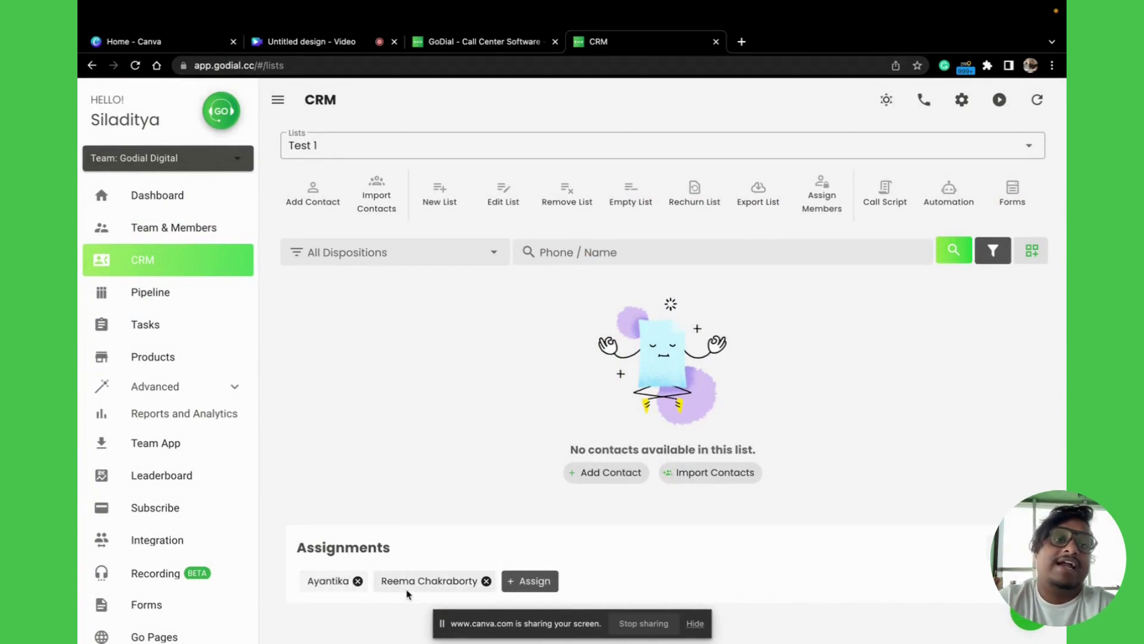
scroll(408, 587, "down", 1)
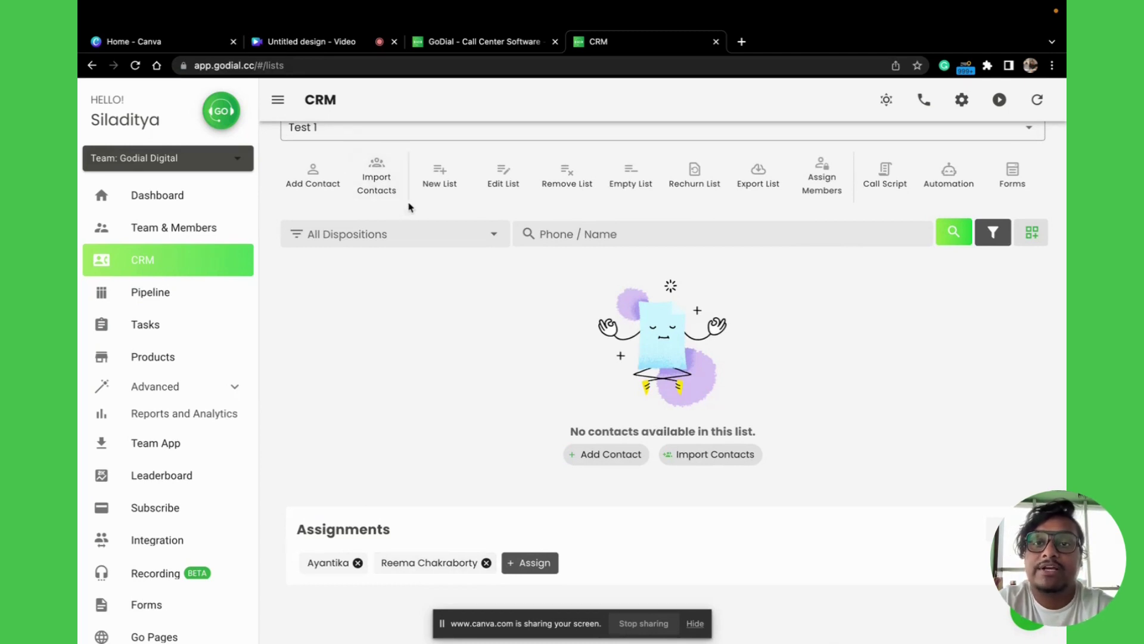
left_click(394, 194)
Step: Start an Upload File V2 import and load the Import .xlsx file
left_click(405, 225)
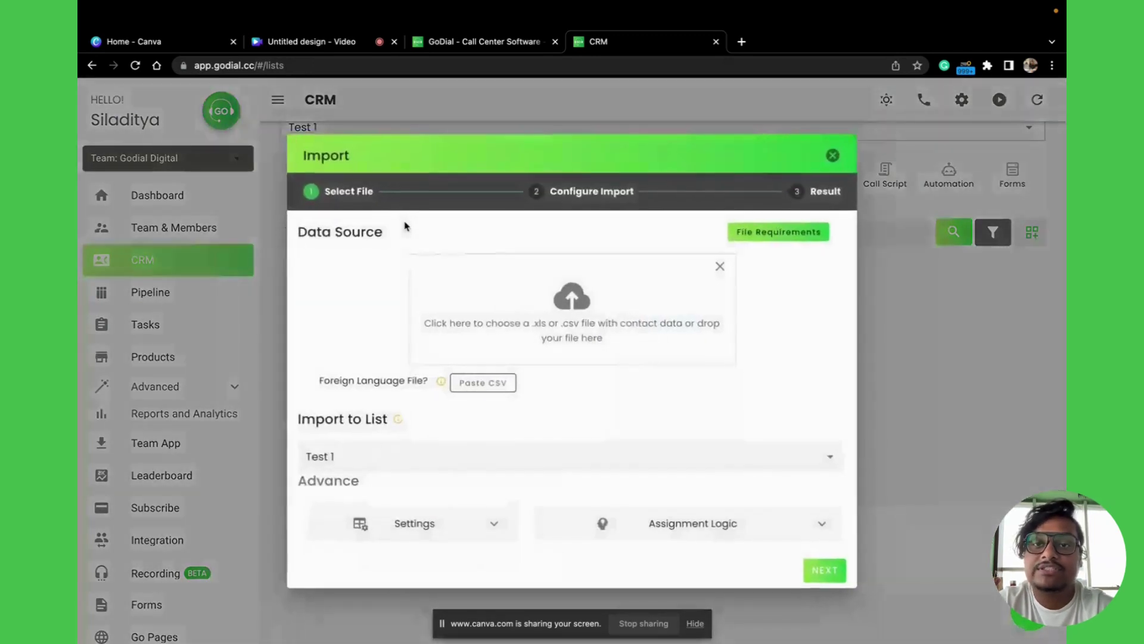
left_click(572, 298)
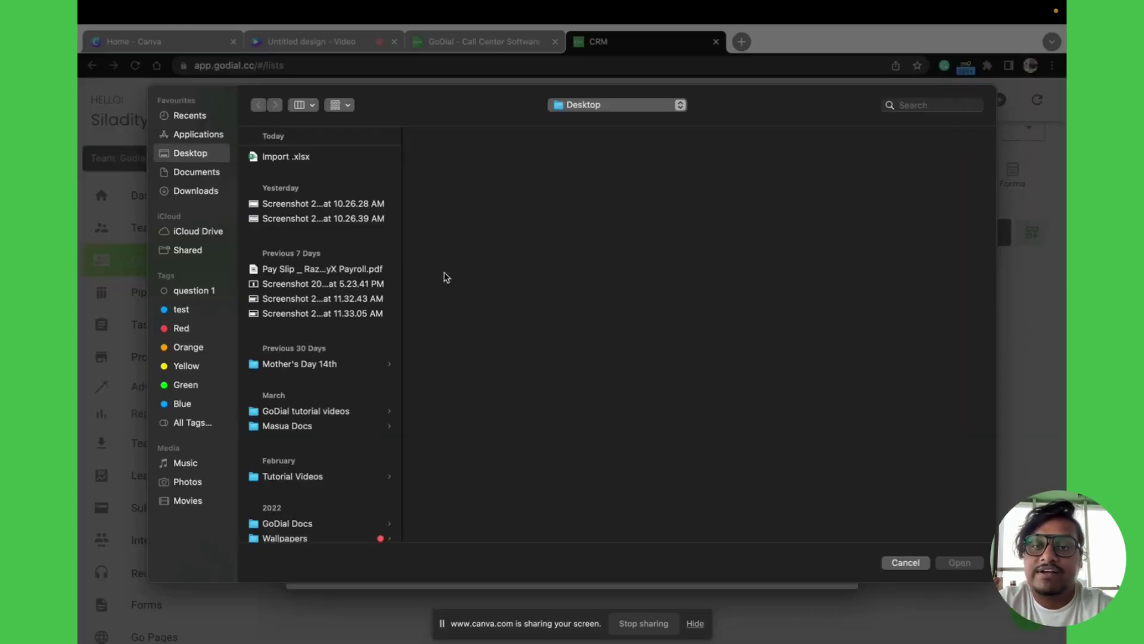
left_click(355, 156)
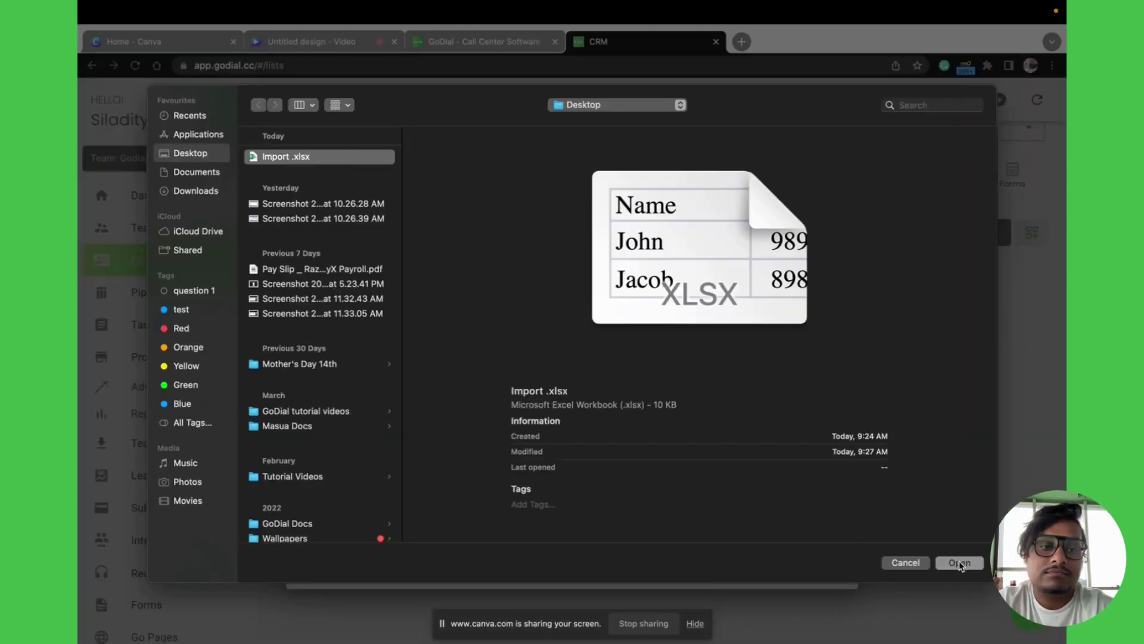
left_click(960, 562)
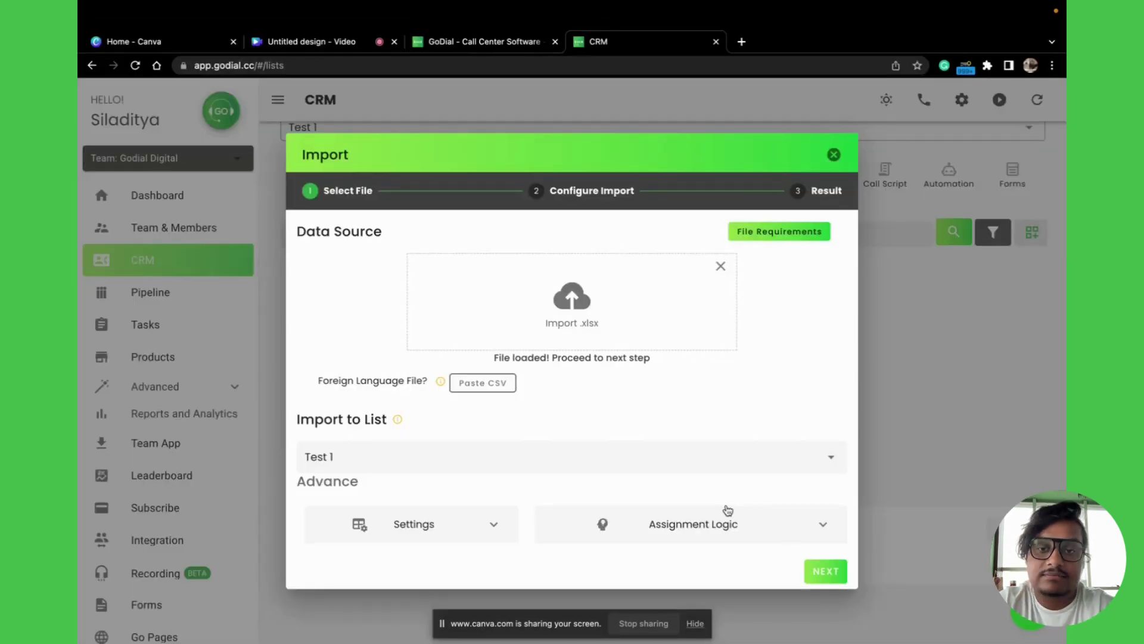
Step: Take assignee usernames from the Caller column and continue to column mapping
left_click(511, 524)
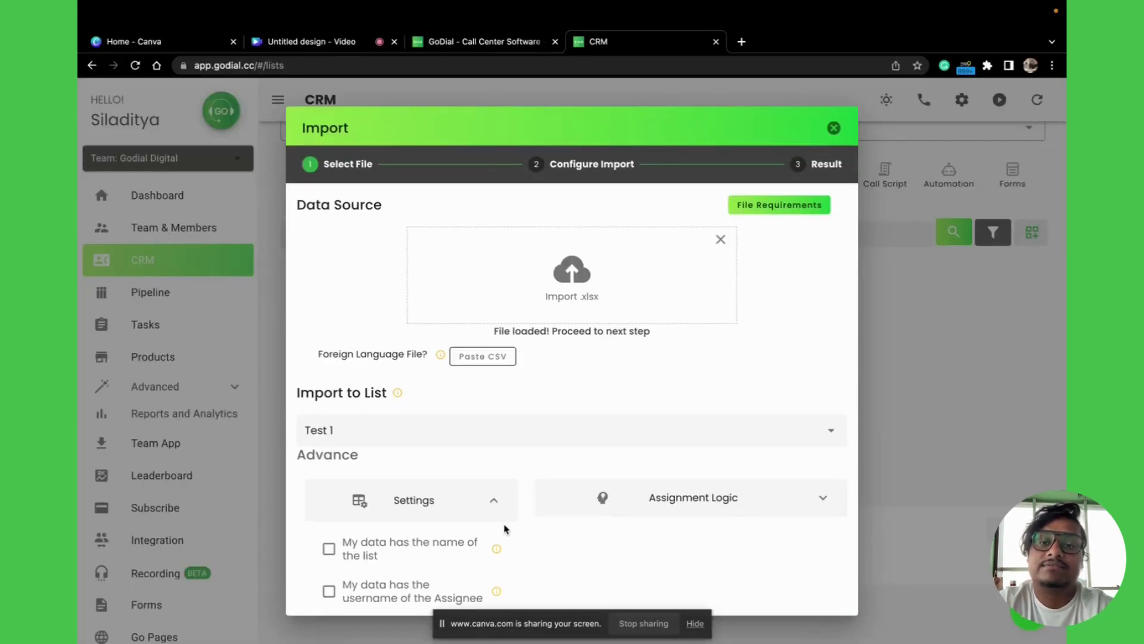
scroll(504, 529, "down", 3)
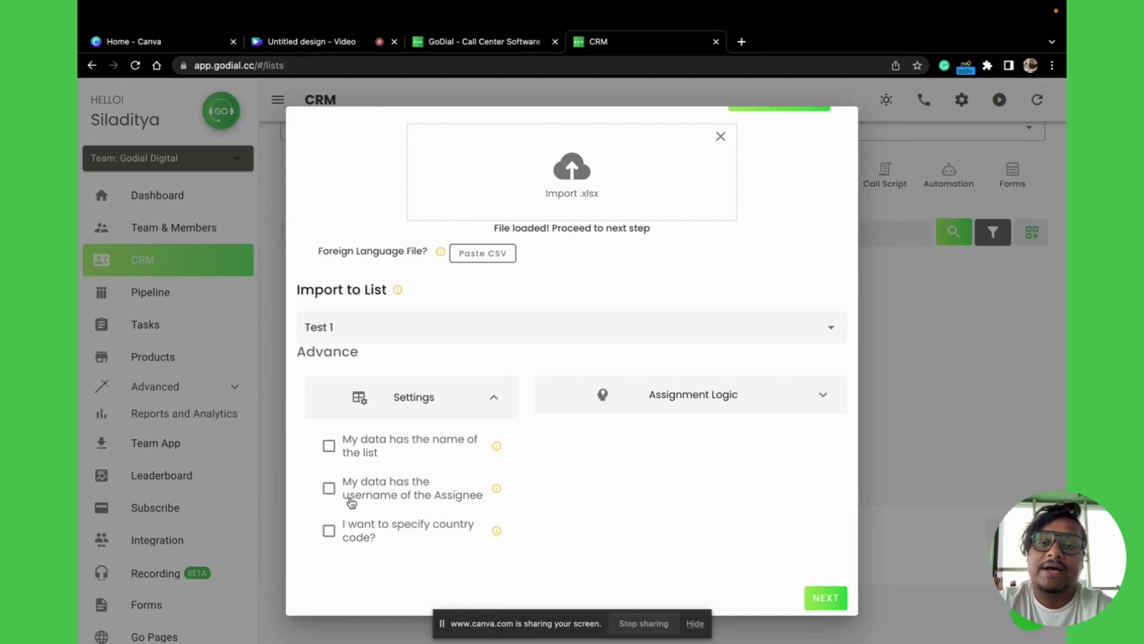
left_click(331, 488)
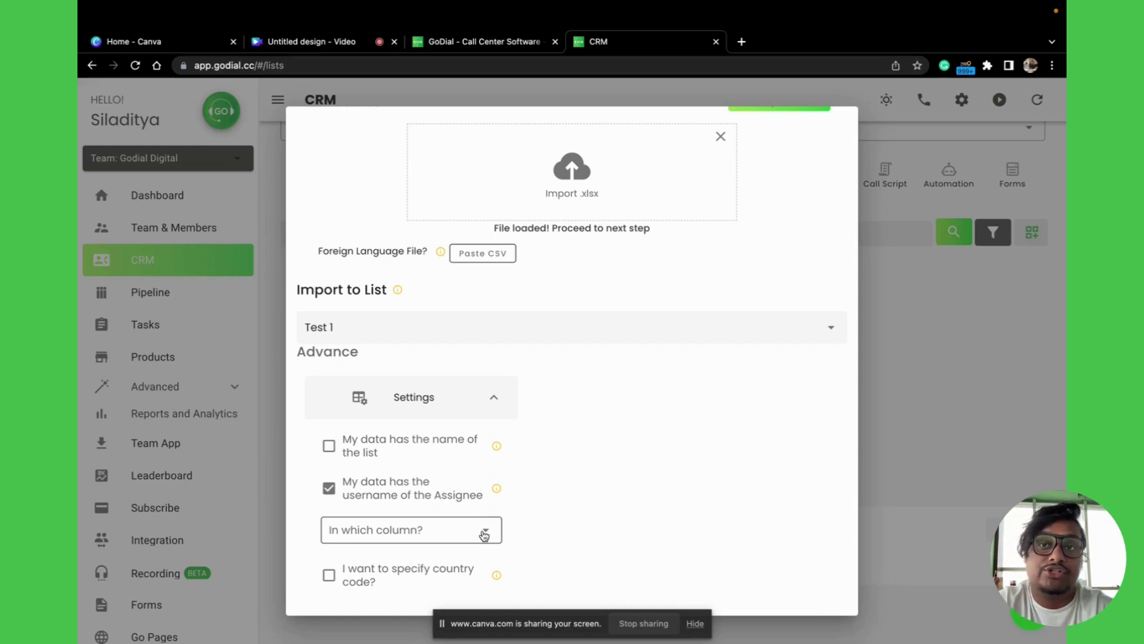
left_click(484, 535)
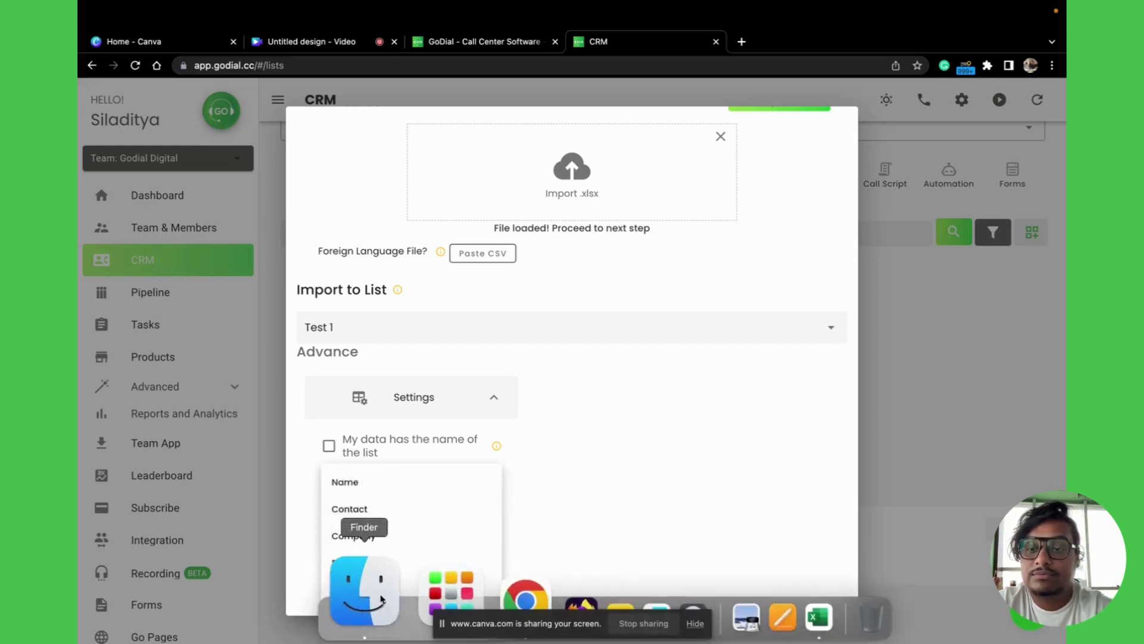
left_click(368, 590)
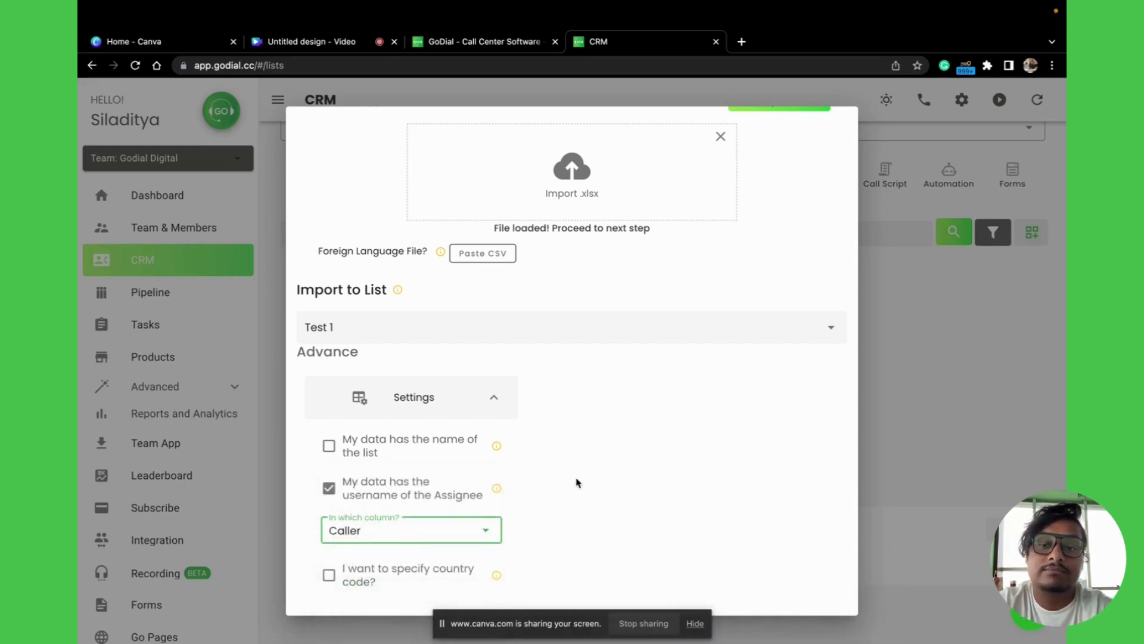
scroll(576, 481, "down", 1)
left_click(825, 598)
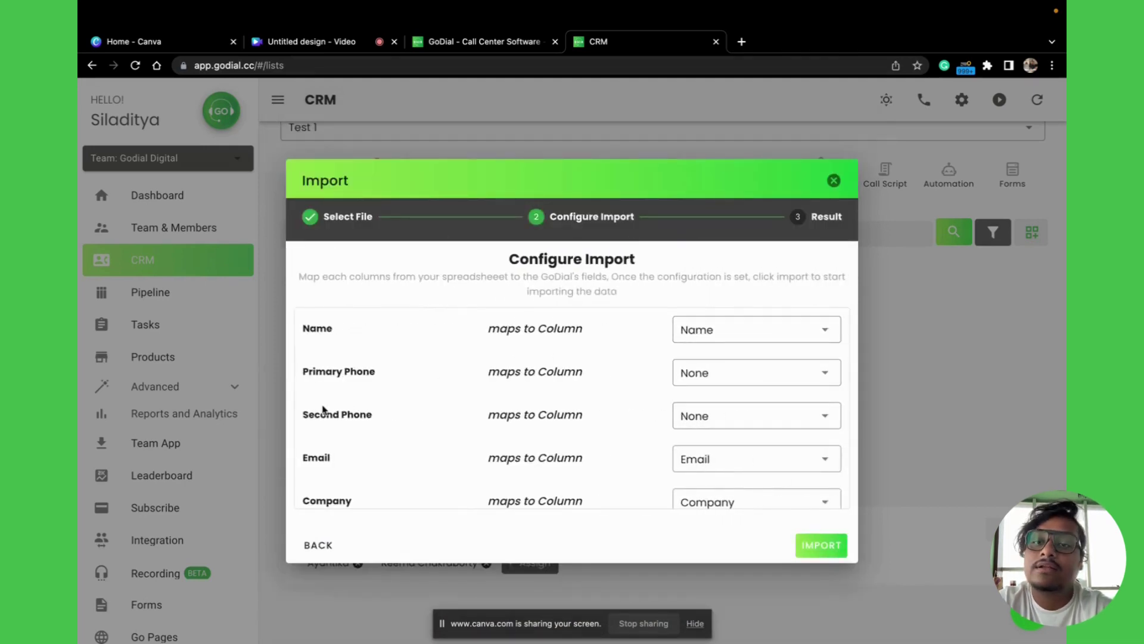
Step: Map Primary Phone to the Contact column and run the import to 100%
left_click(691, 373)
left_click(705, 408)
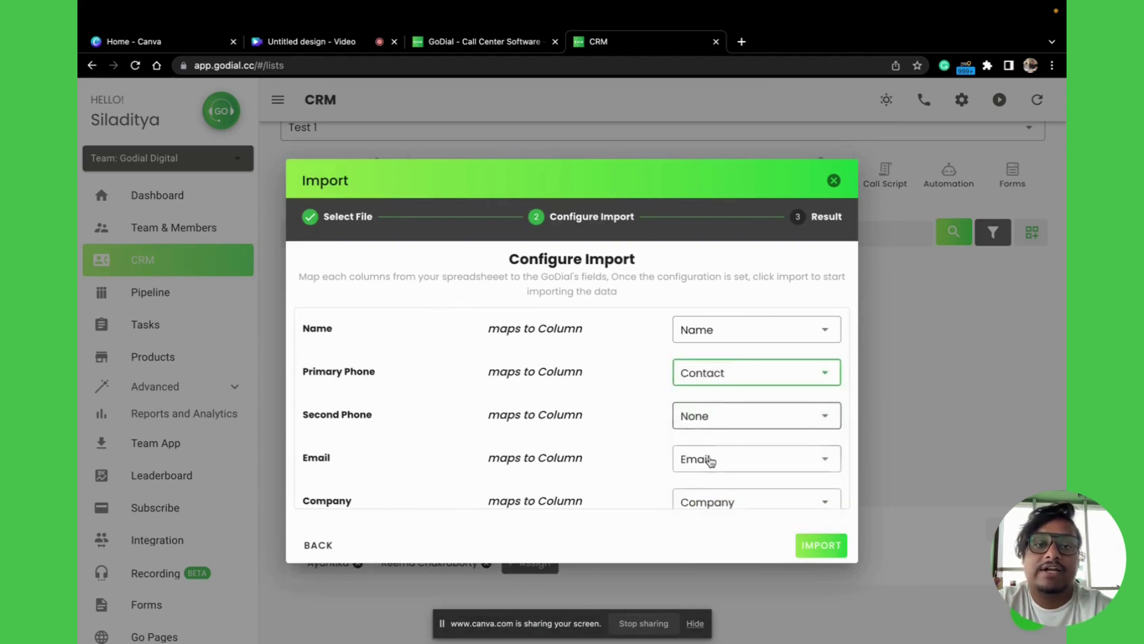
scroll(709, 461, "down", 3)
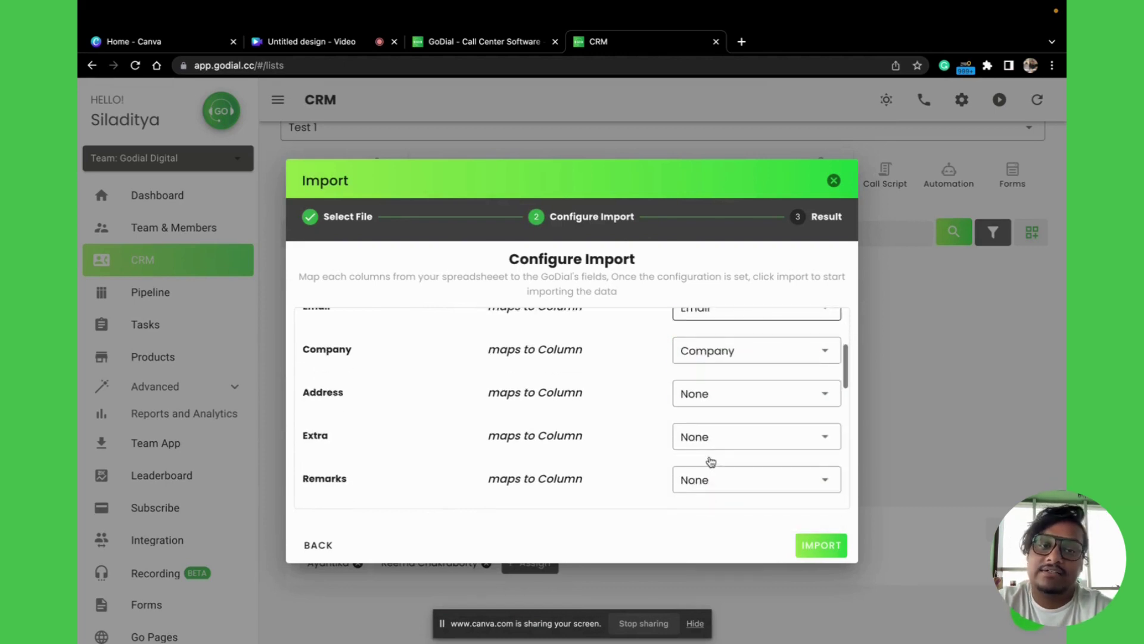
left_click(810, 543)
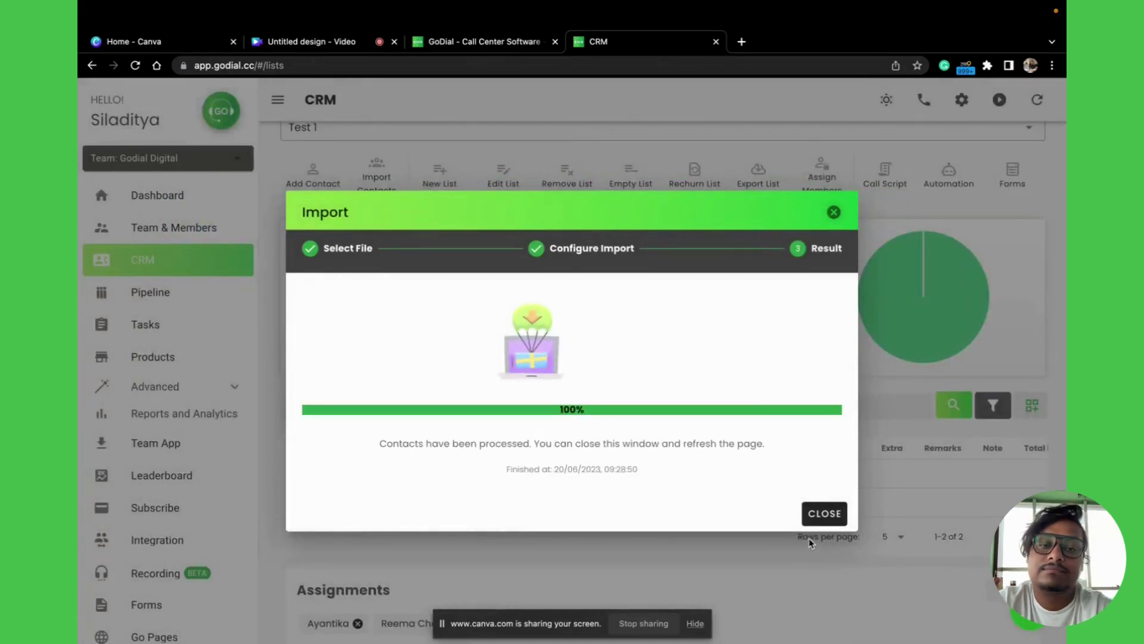
Step: Close the finished import and review the two new contacts in the Test 1 list
left_click(817, 515)
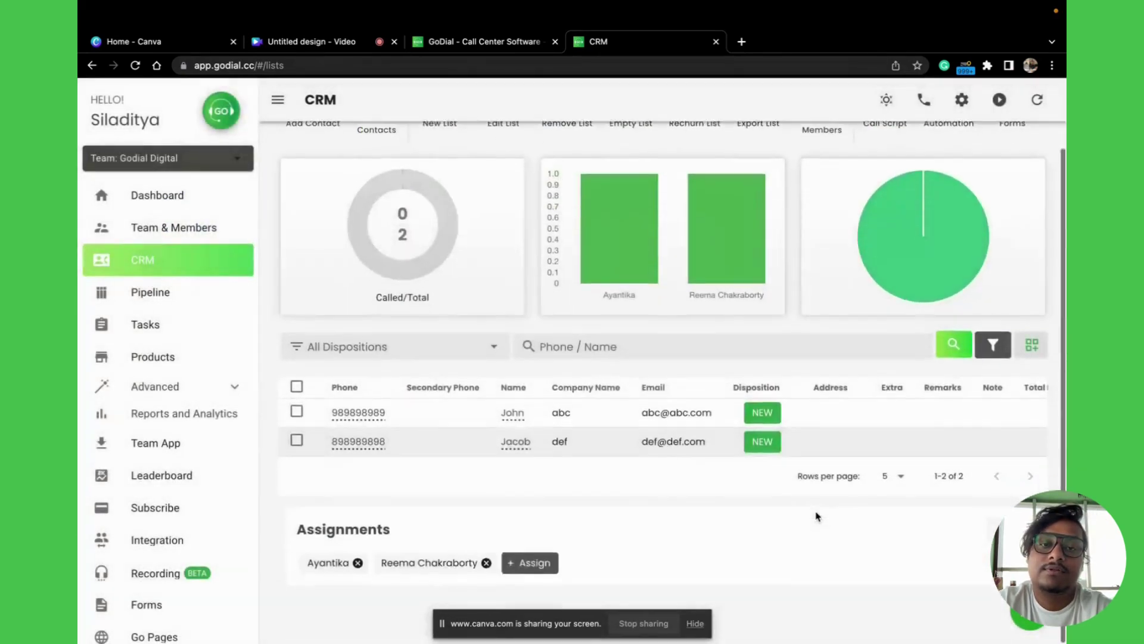
mouse_move(631, 288)
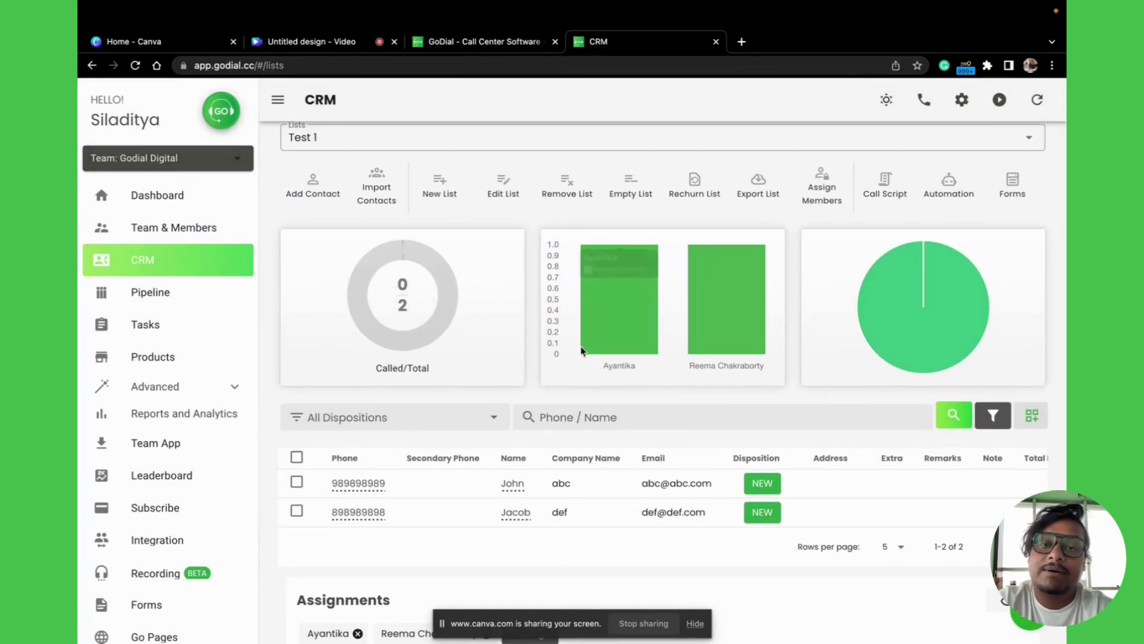
mouse_move(600, 327)
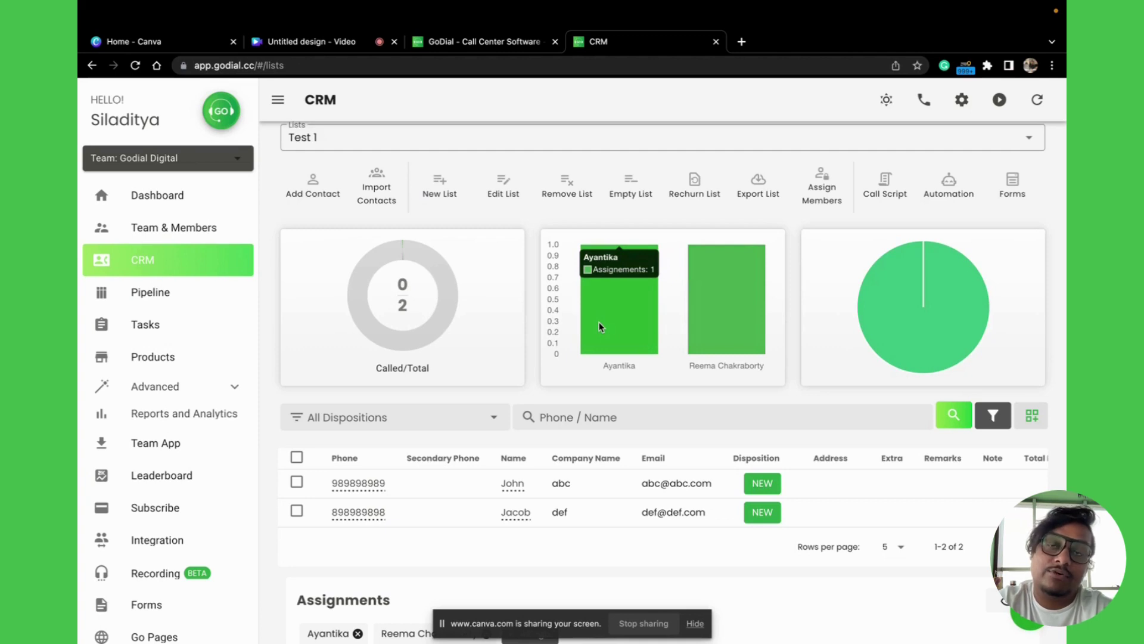
mouse_move(717, 345)
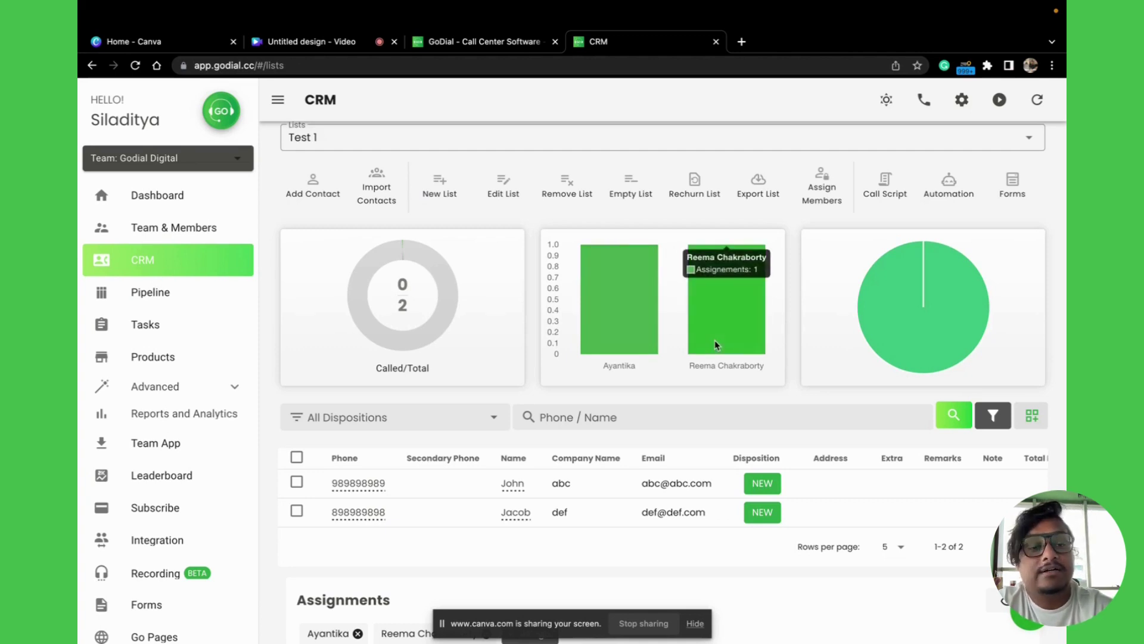
scroll(903, 516, "right", 1)
scroll(903, 516, "right", 5)
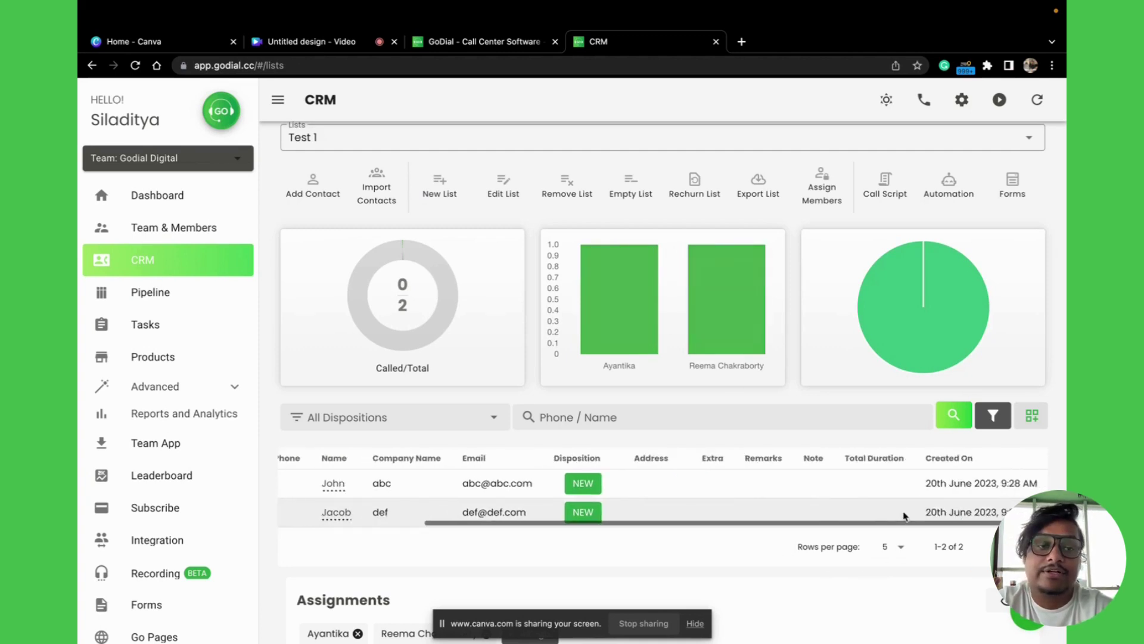
Step: Display the Assignee column to see the member assigned to each contact
left_click(1032, 417)
scroll(978, 584, "down", 5)
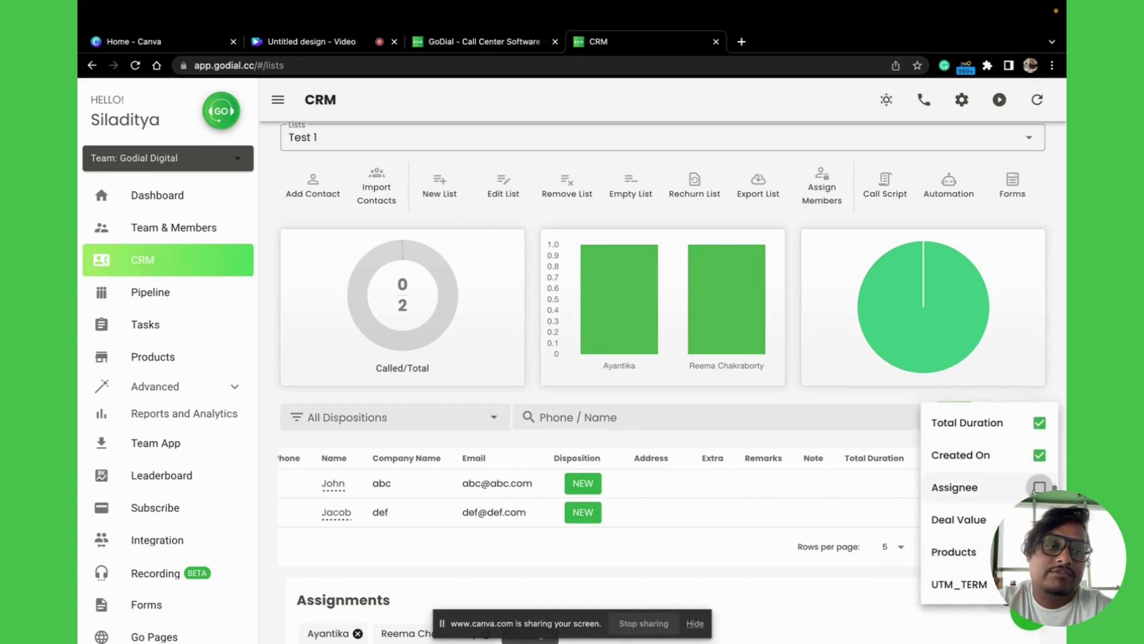
left_click(1039, 487)
left_click(861, 480)
scroll(898, 489, "right", 3)
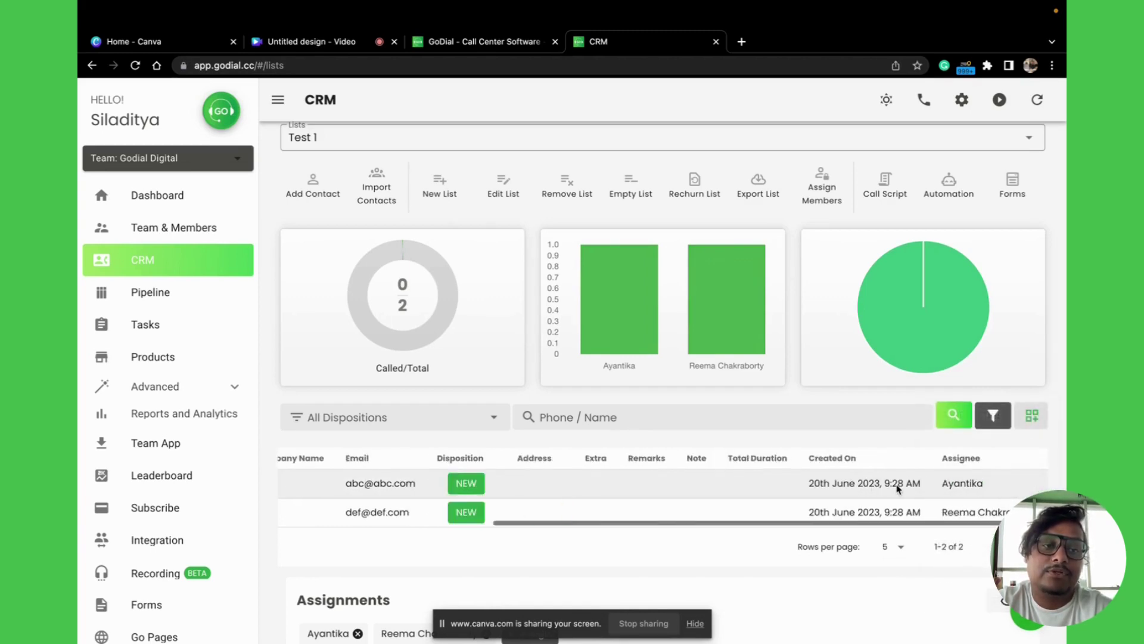
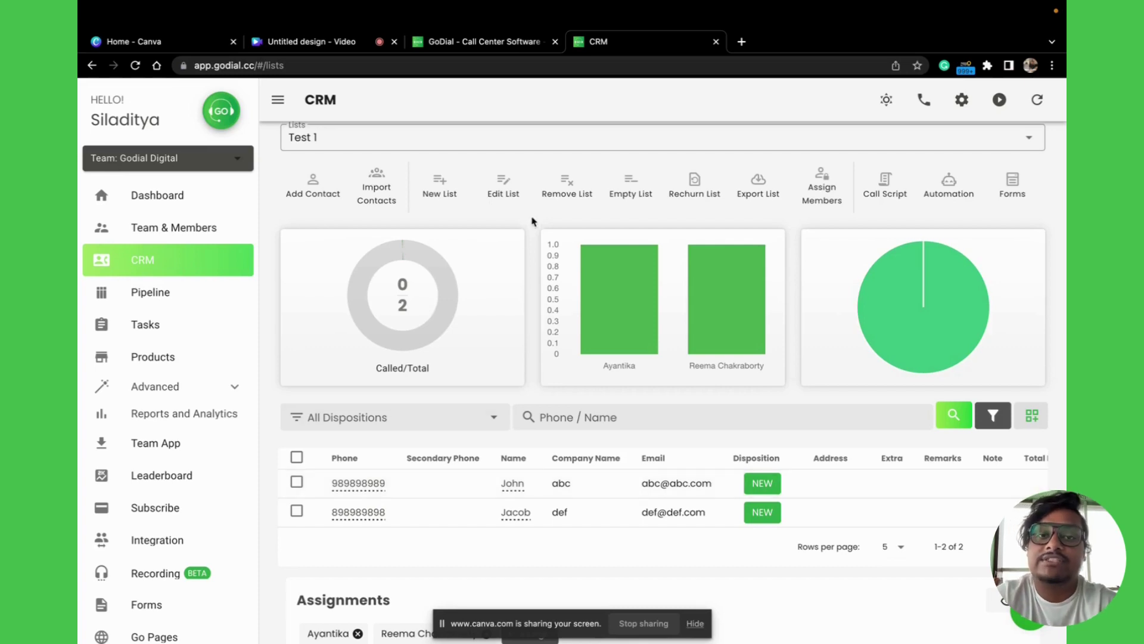
Step: Remove every contact from list Test 1
left_click(630, 201)
left_click(527, 439)
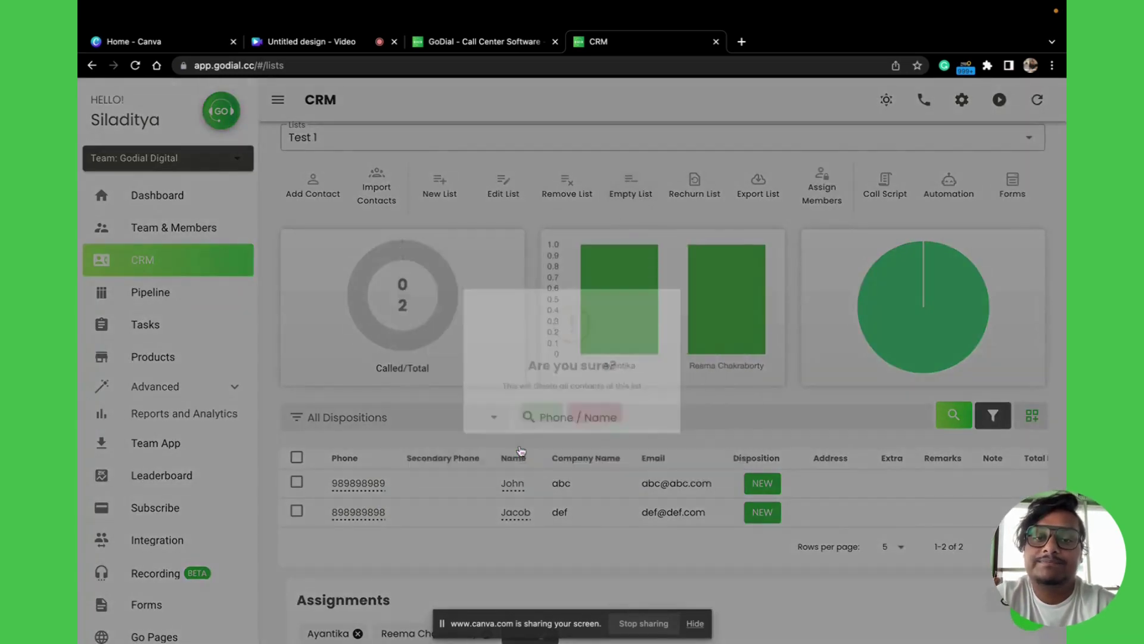
left_click(571, 424)
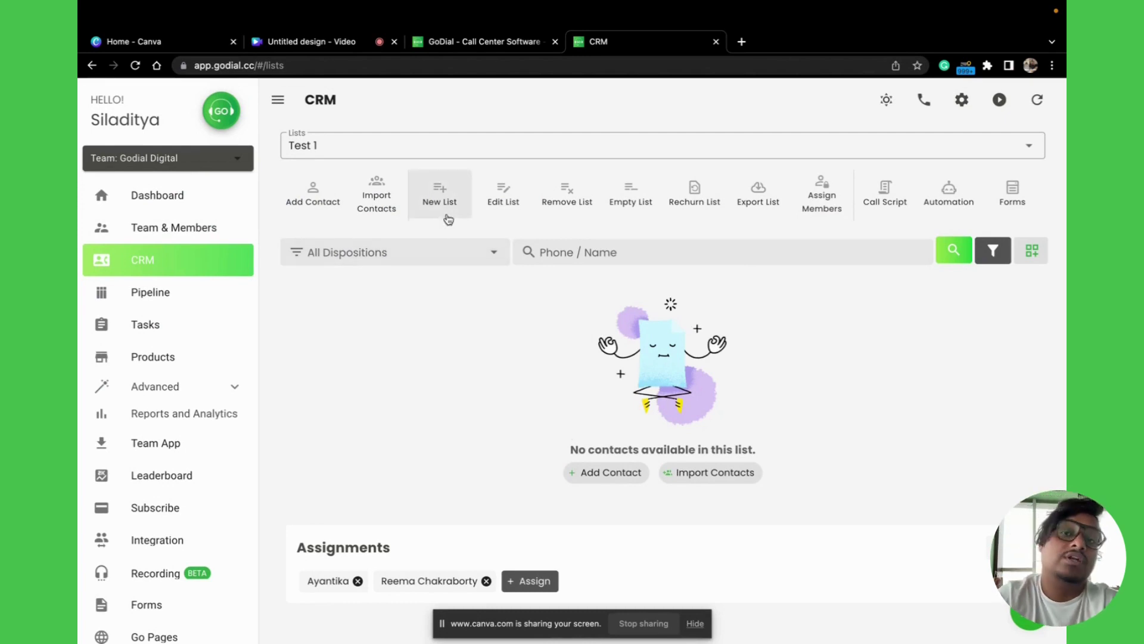
Step: Create two new lists named Test A and Test B
left_click(440, 191)
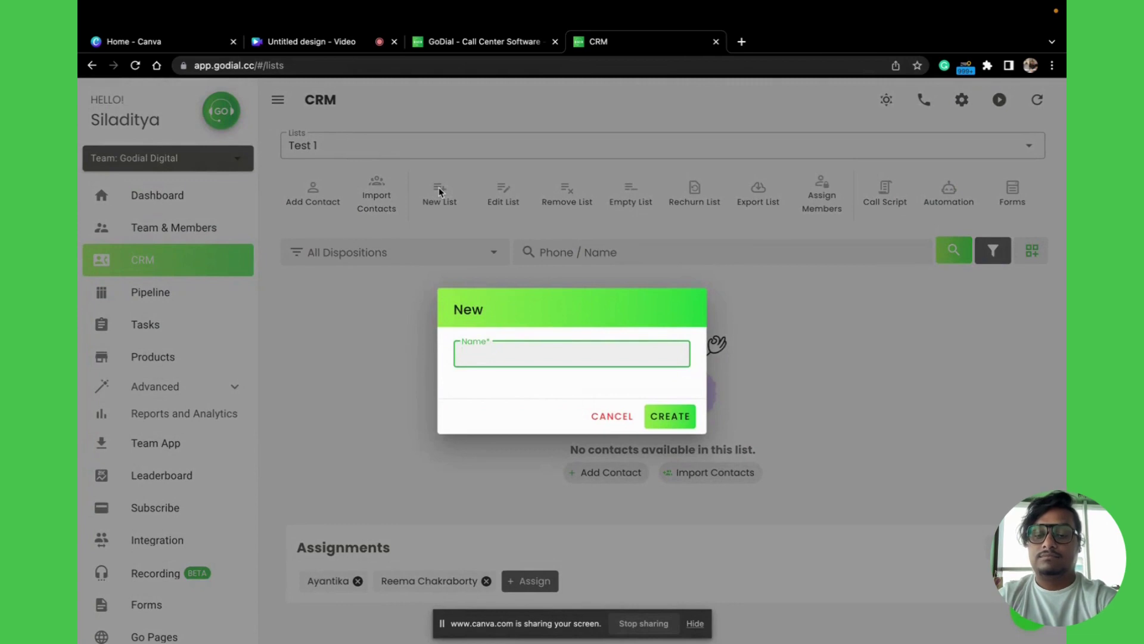
type("Test A")
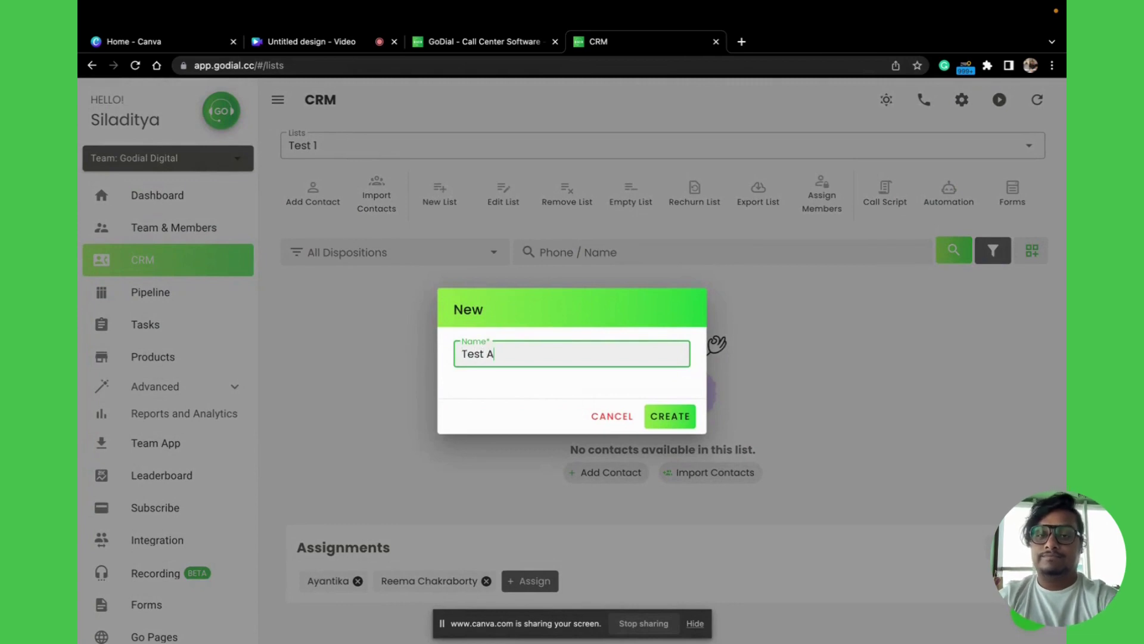
left_click(684, 417)
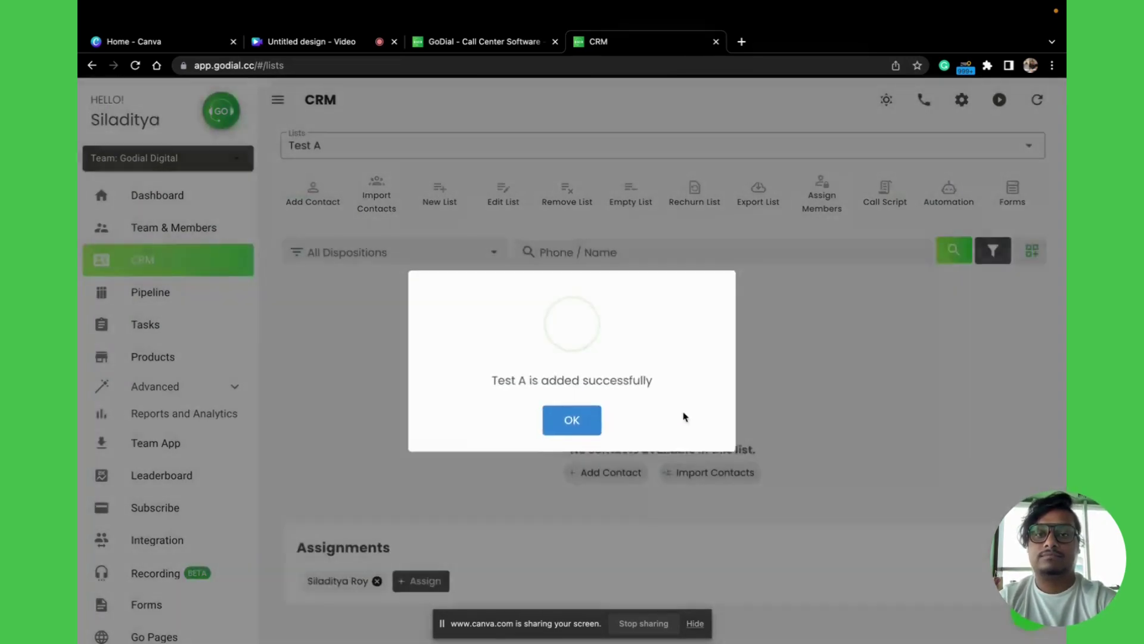
left_click(593, 422)
left_click(441, 204)
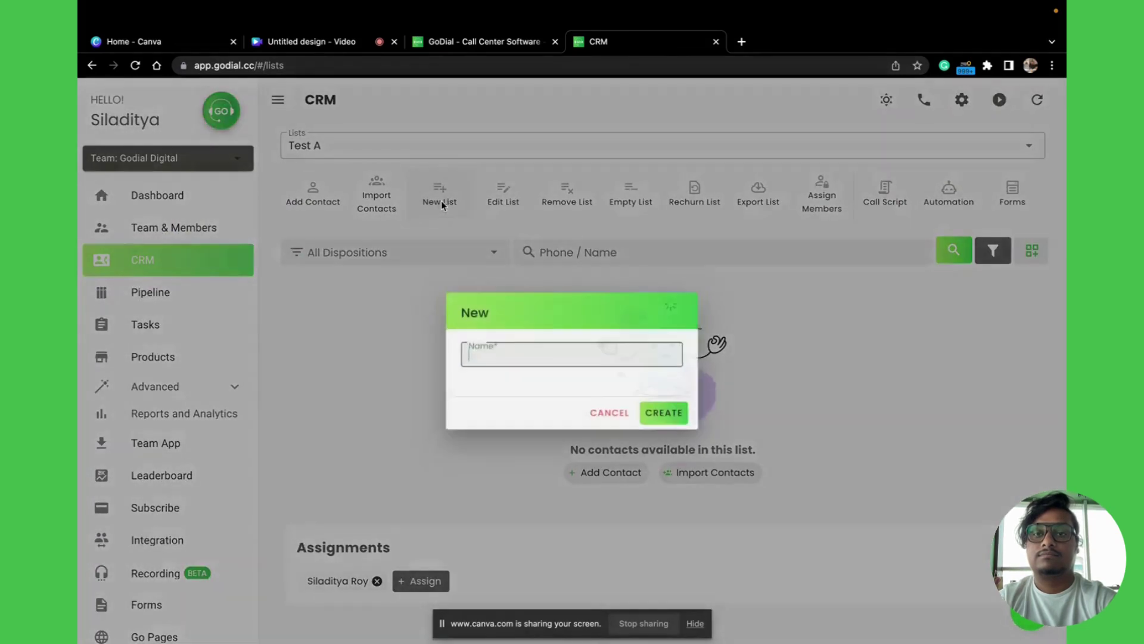
type("Test ")
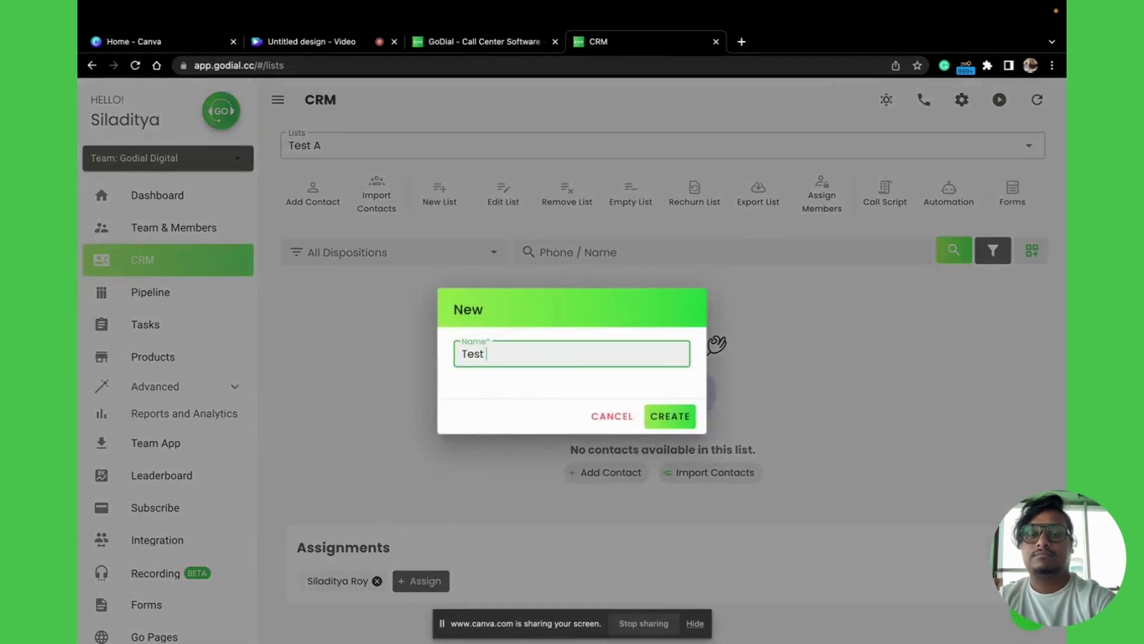
type("B")
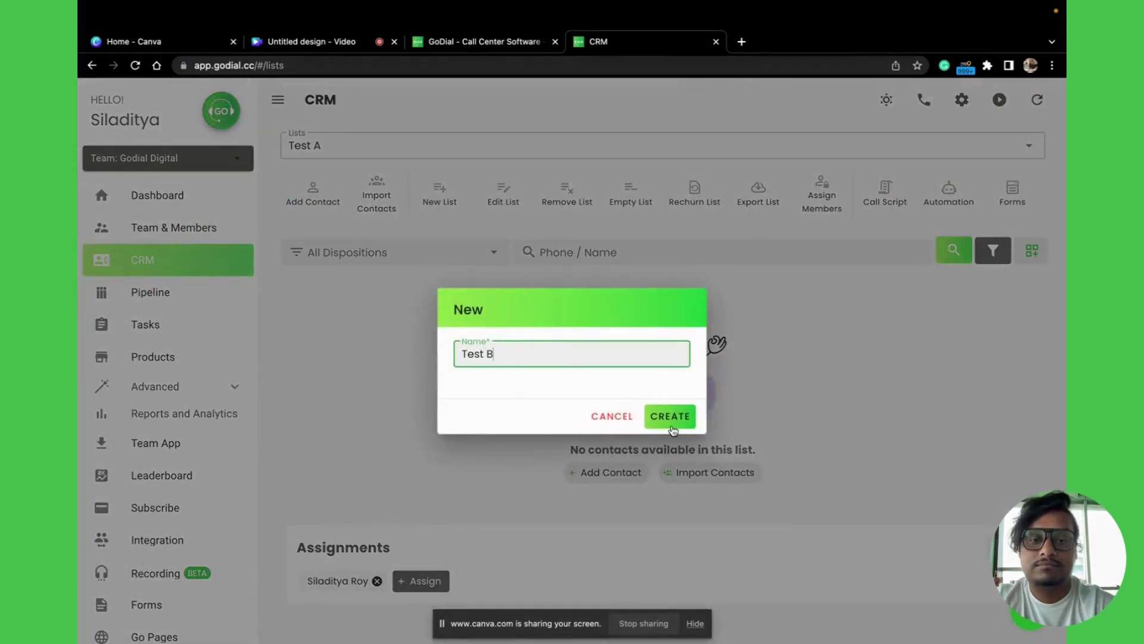
left_click(674, 416)
left_click(569, 427)
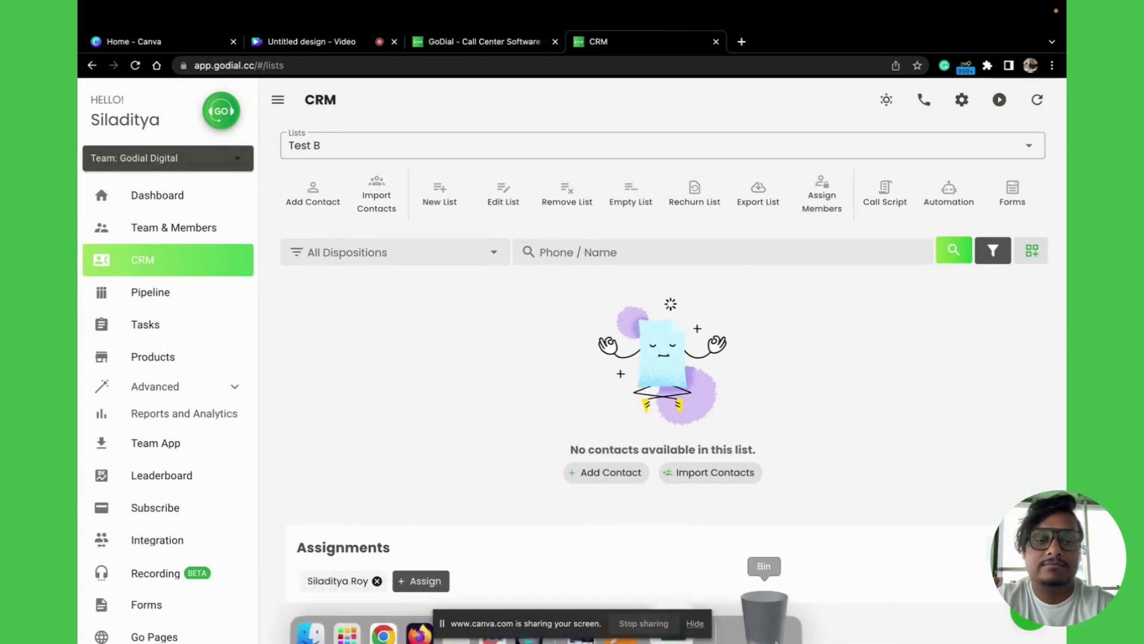
Step: In the Import sheet, add header 'List' in F1 and 'Test A' in F2
left_click(725, 600)
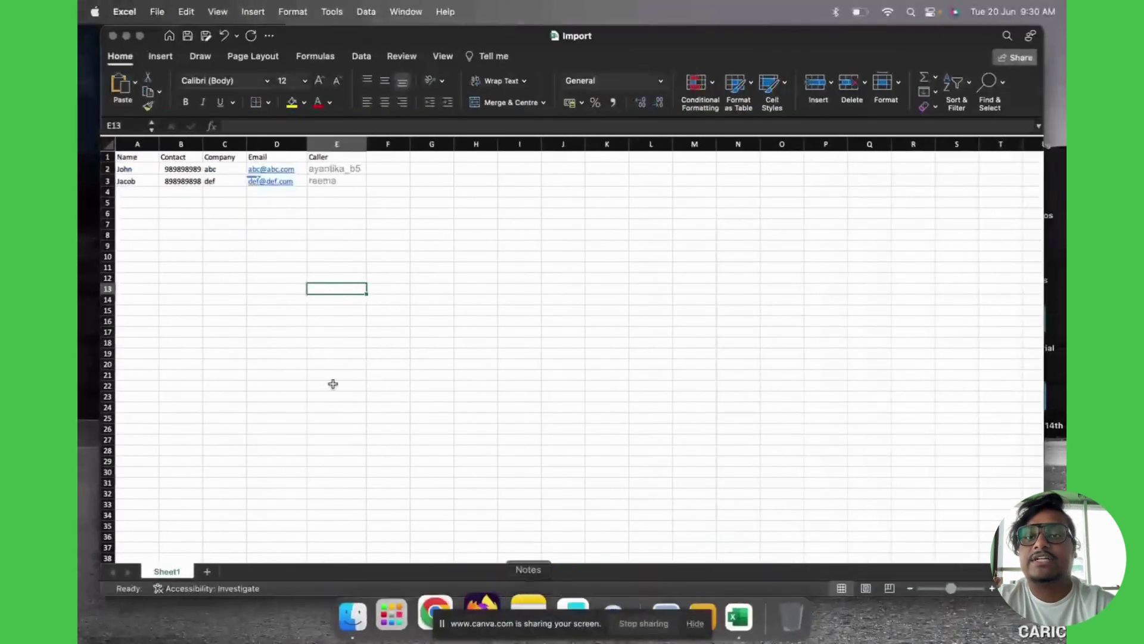
left_click(385, 219)
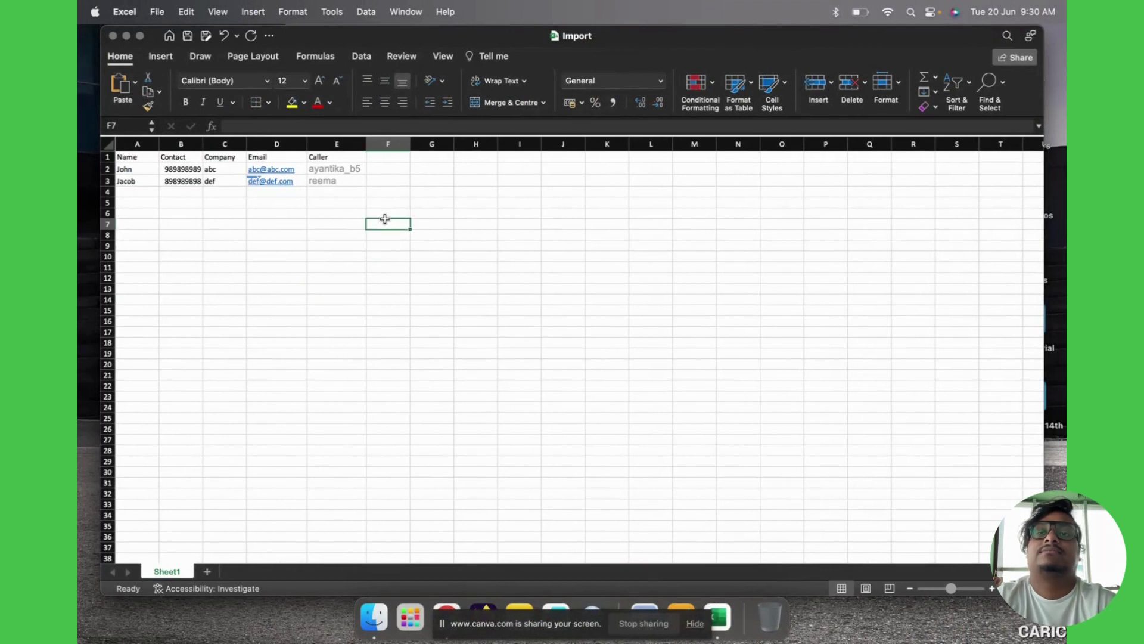
left_click(382, 155)
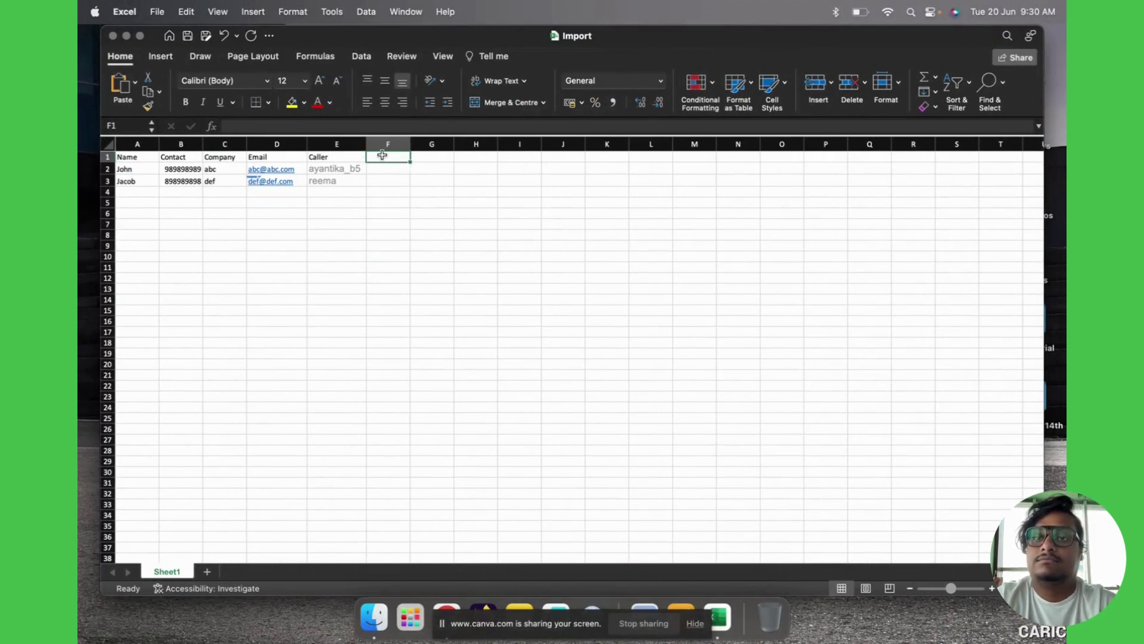
type("List")
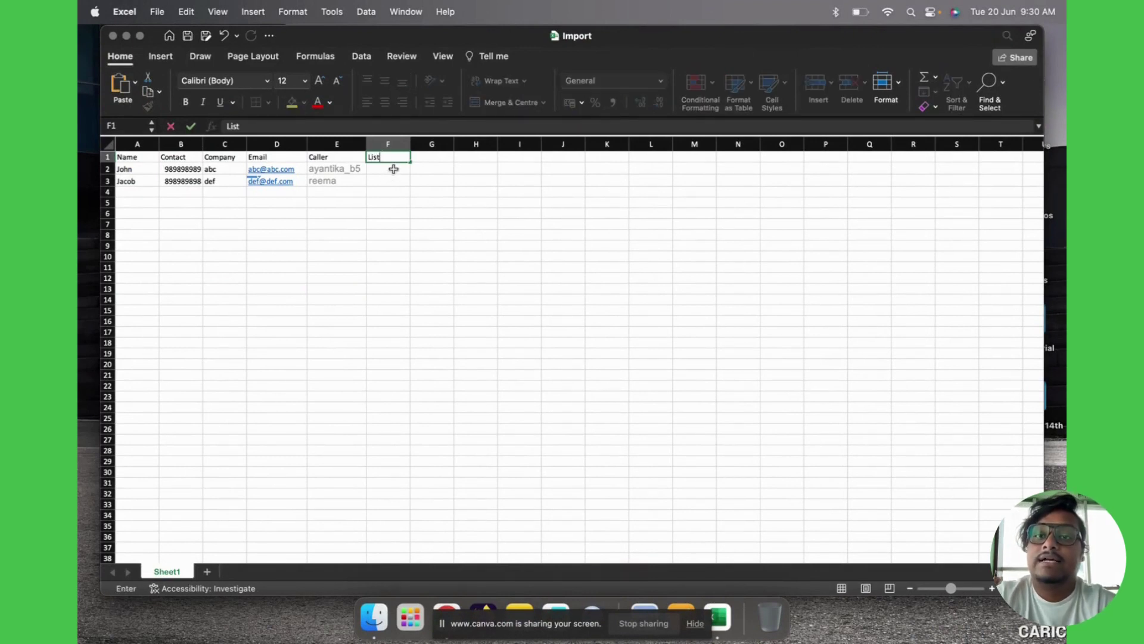
left_click(394, 169)
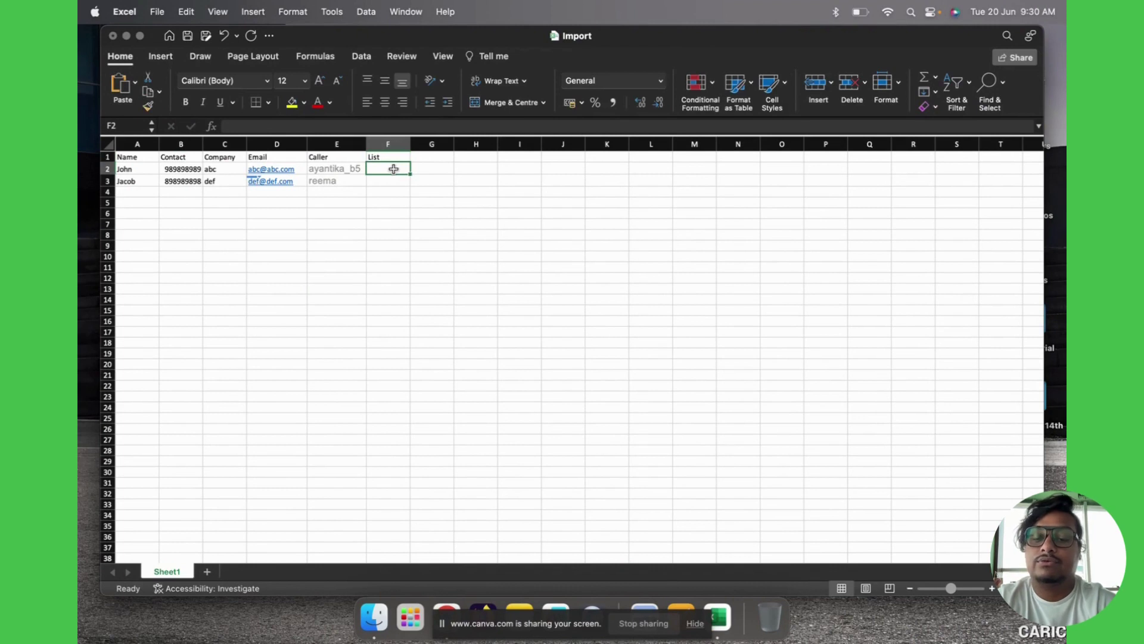
type("Test A")
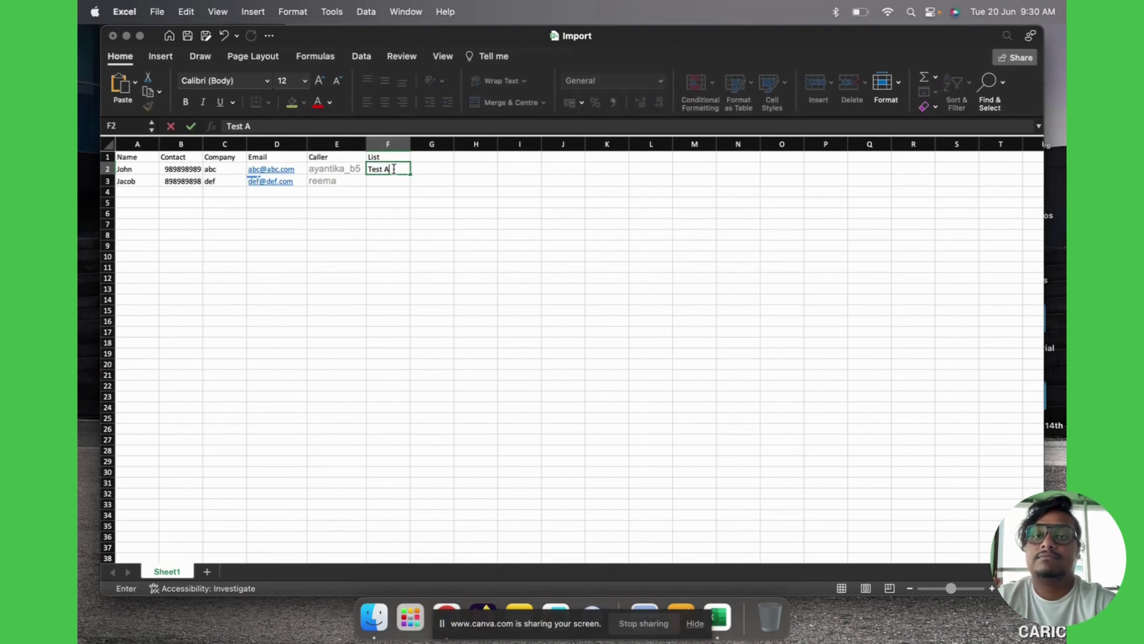
key("Return")
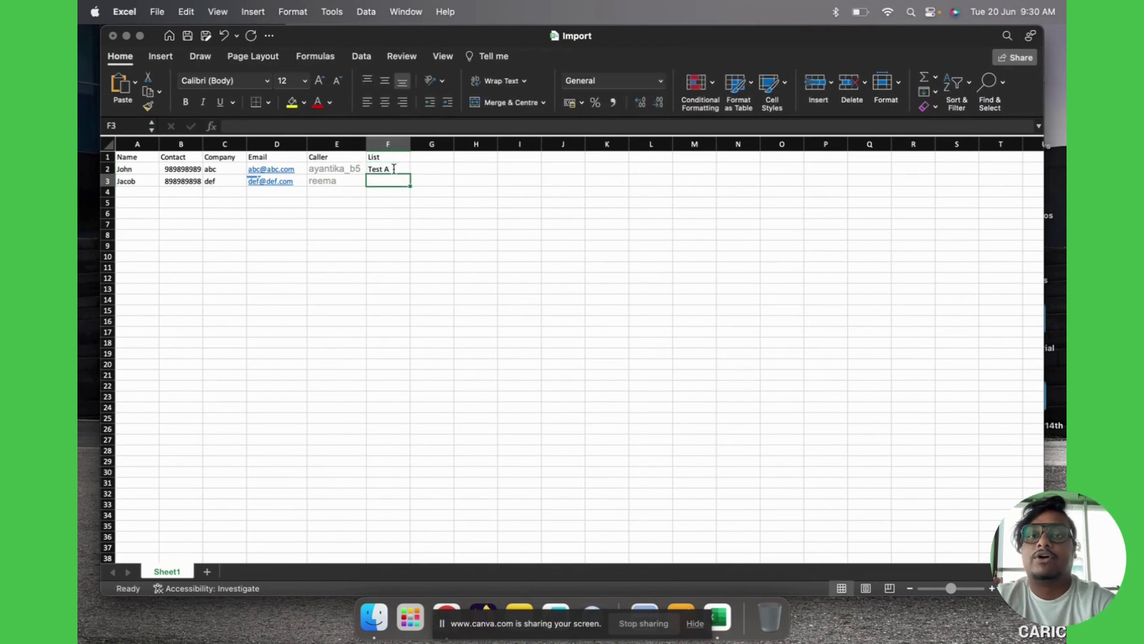
Step: Enter 'Test B' in F3 and save the spreadsheet
type("Test A")
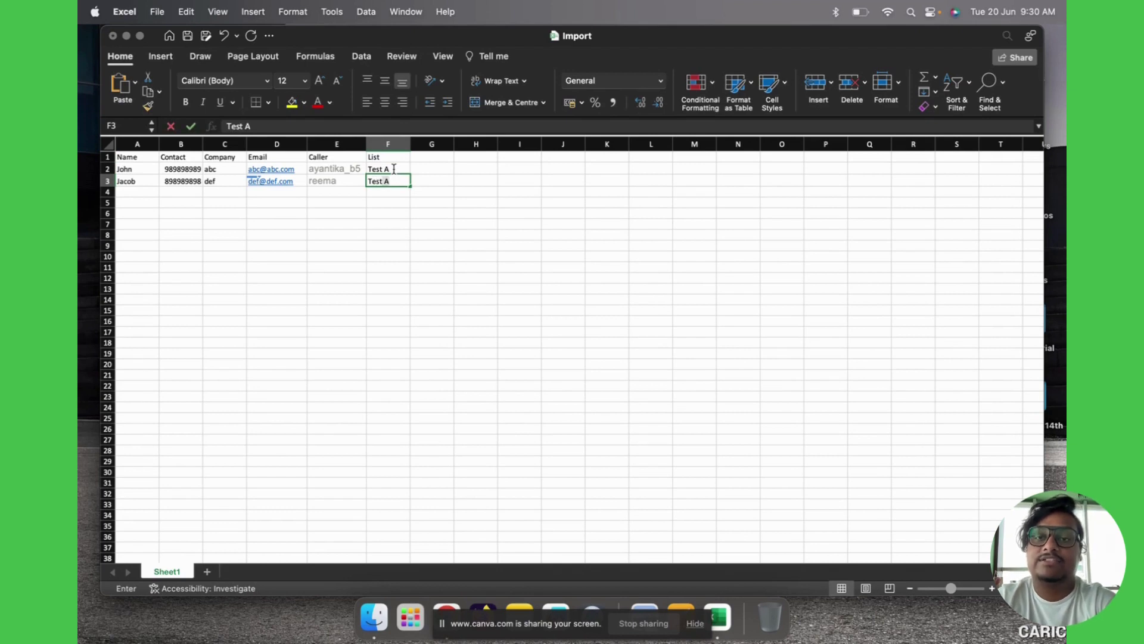
key("BackSpace")
type("B")
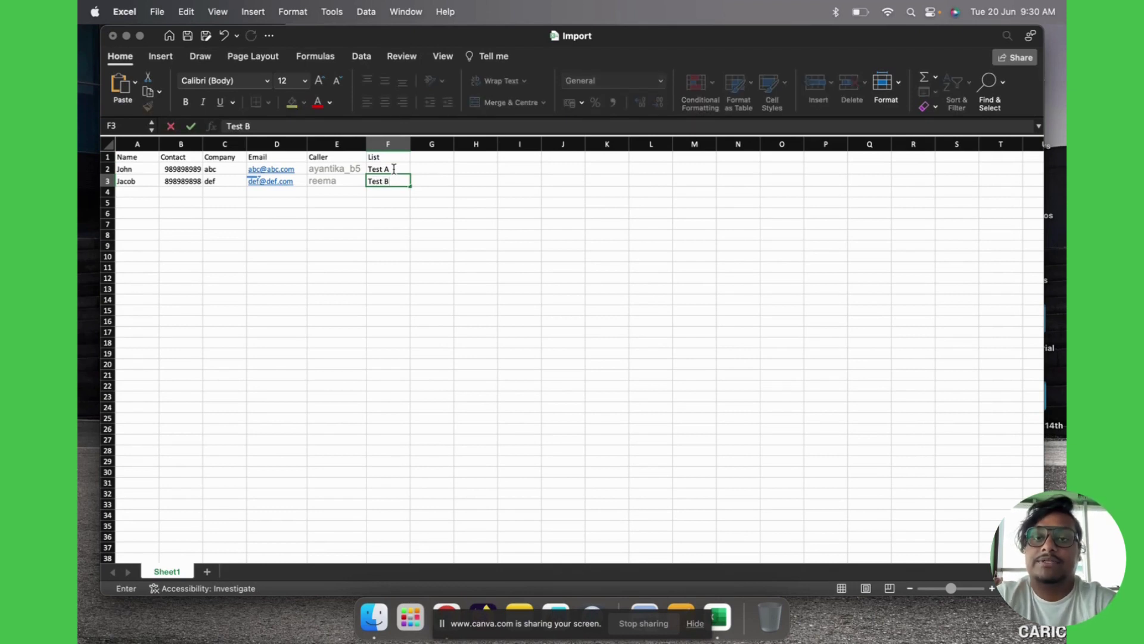
key("Return")
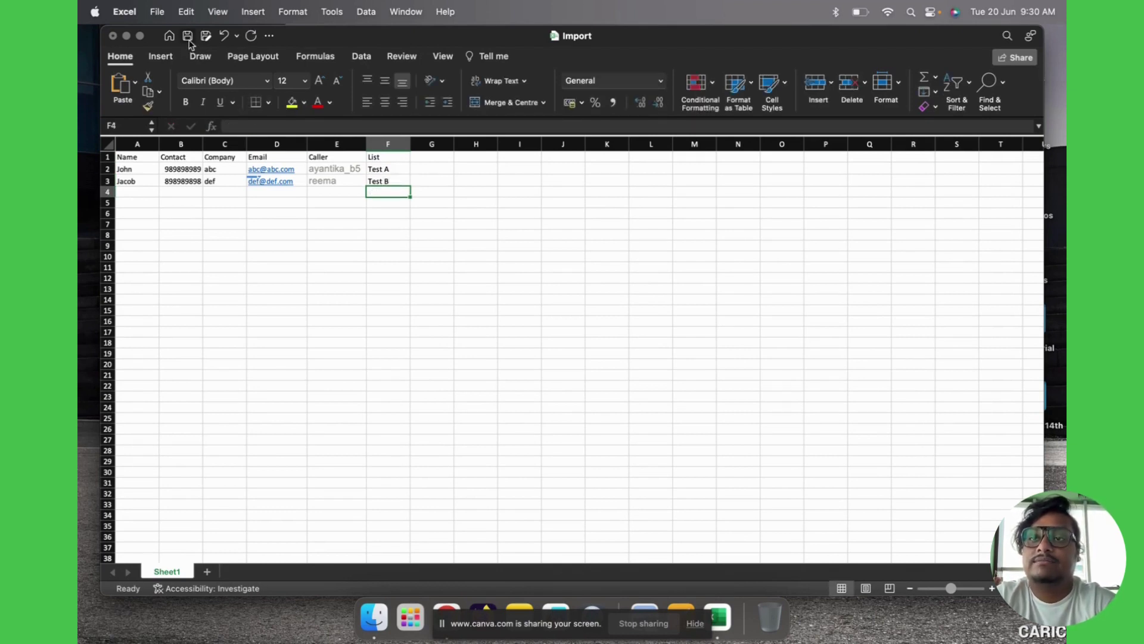
left_click(188, 38)
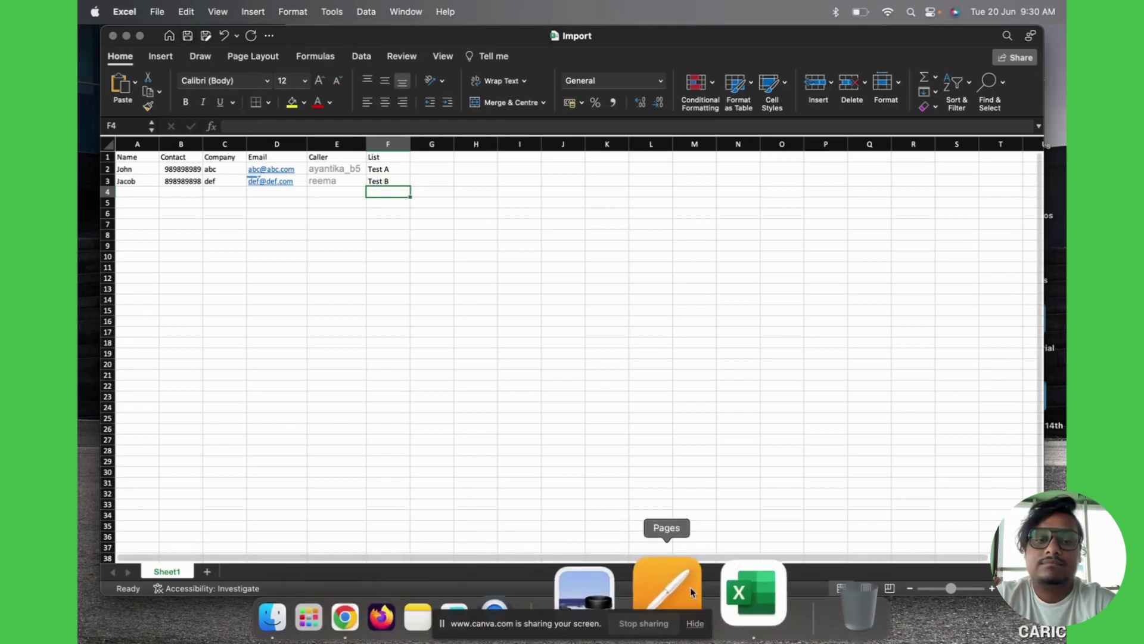
left_click(455, 605)
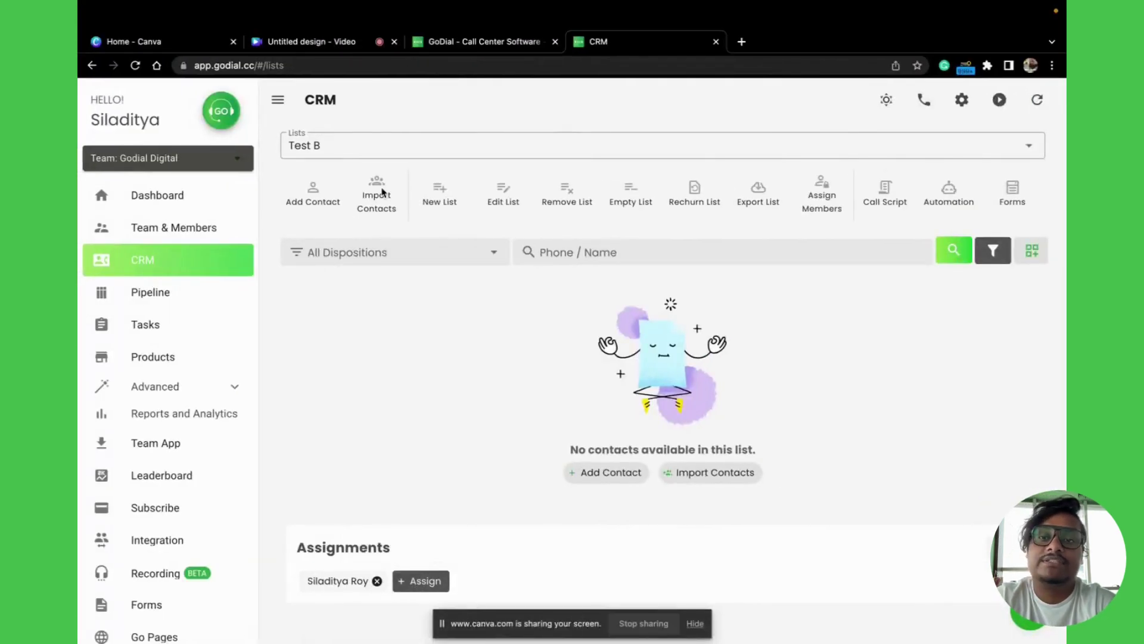
Step: Start an Upload File V2 import and load the Import .xlsx file
left_click(379, 197)
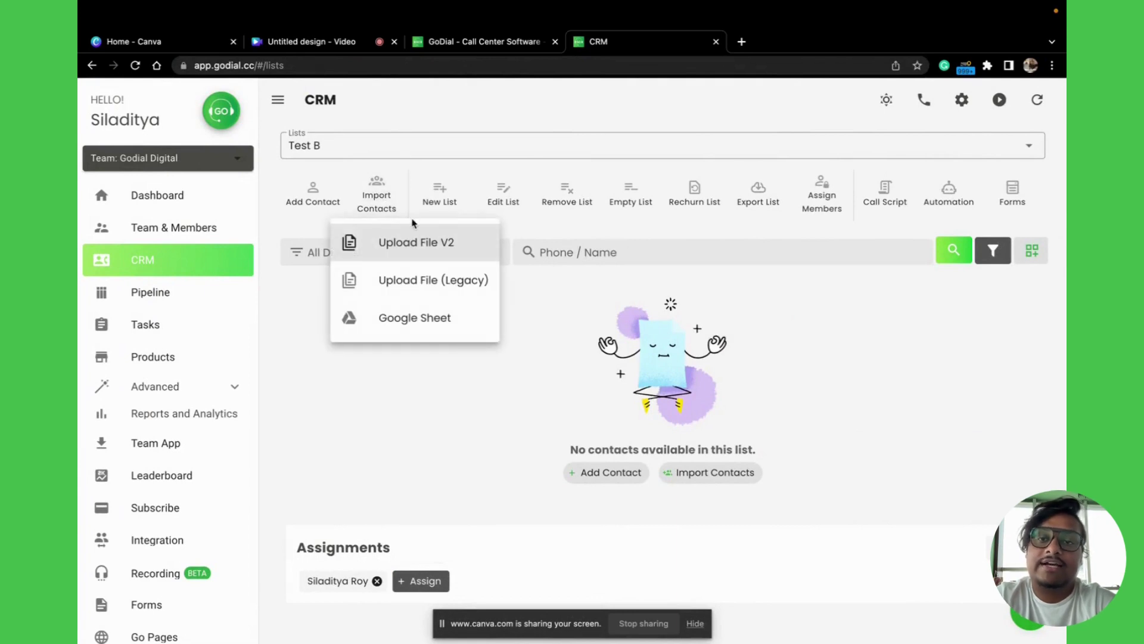
left_click(417, 255)
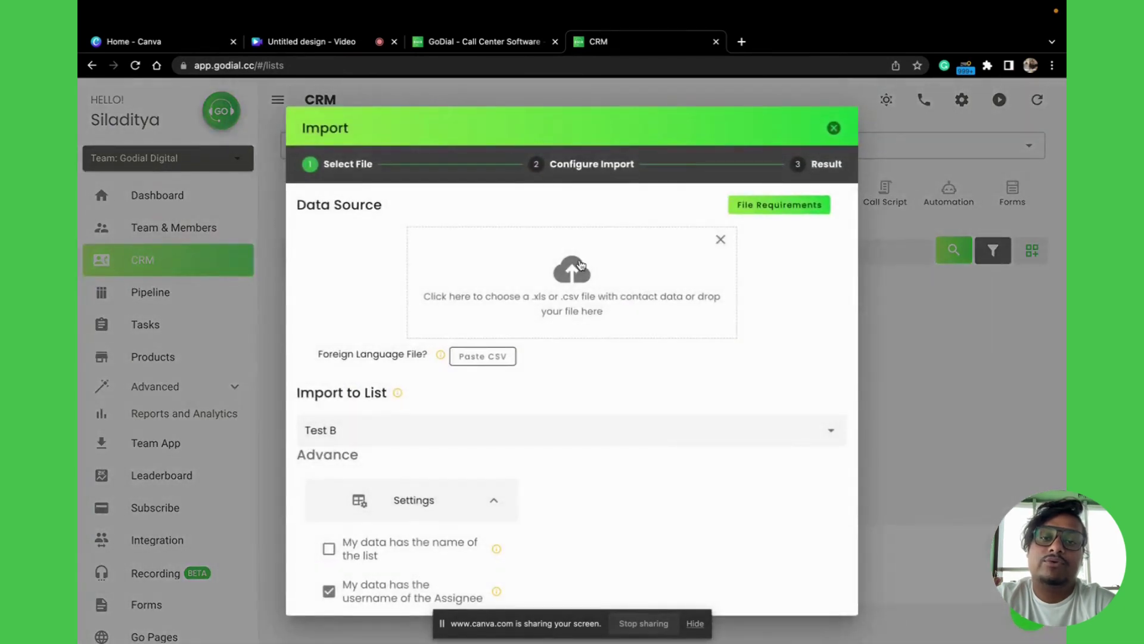
left_click(581, 265)
left_click(349, 159)
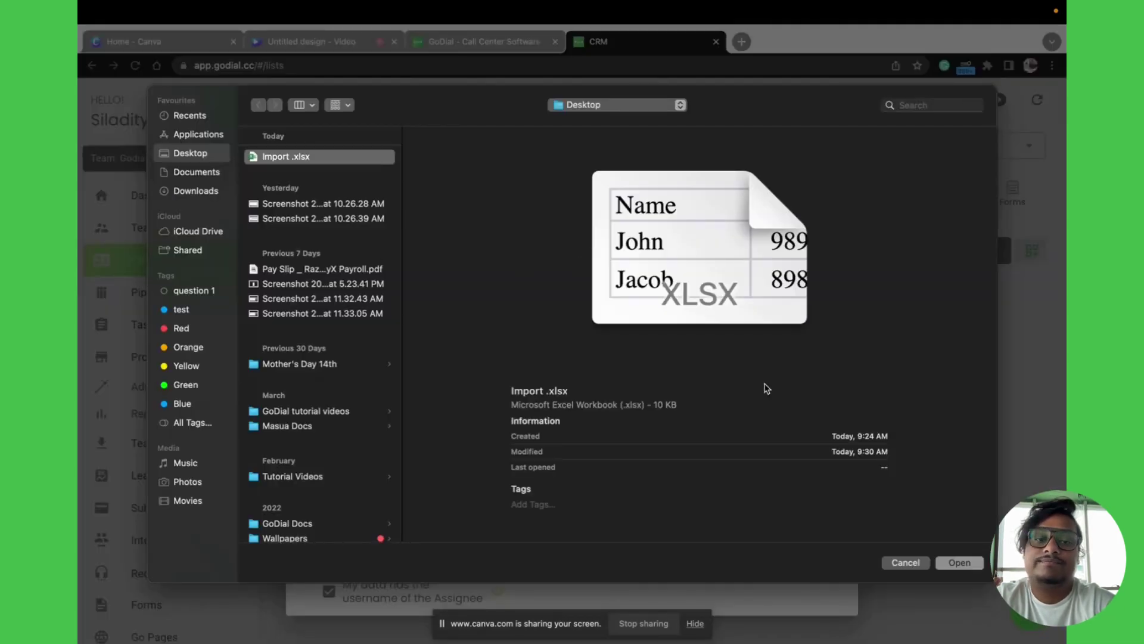
left_click(960, 563)
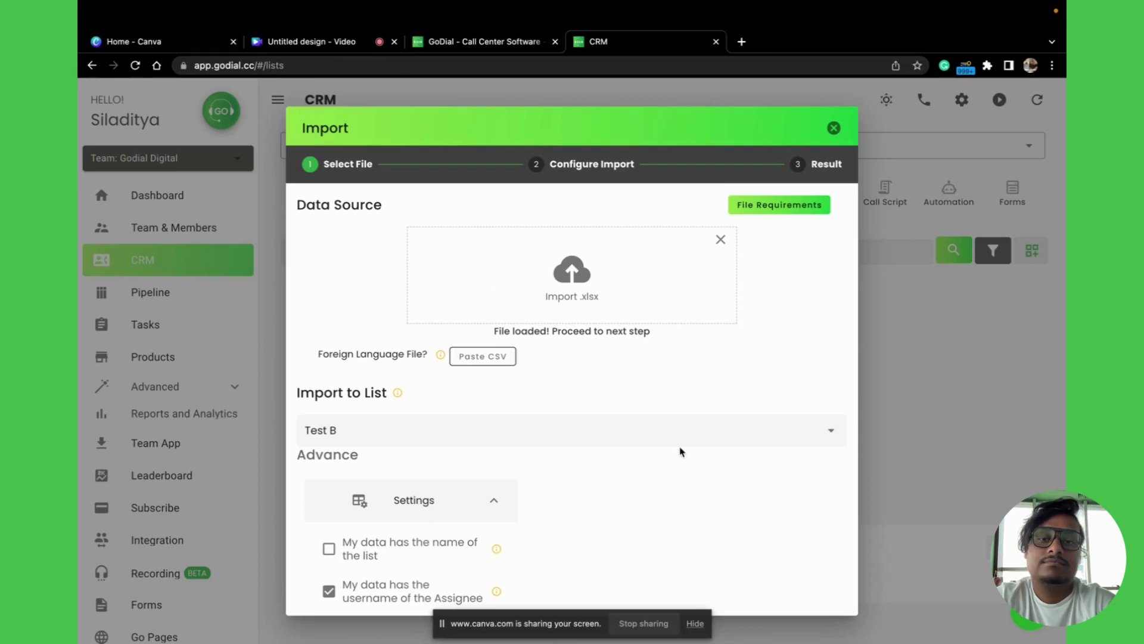
scroll(679, 449, "down", 5)
Step: Take each contact's list name from the List column instead of assignees, then continue
left_click(329, 444)
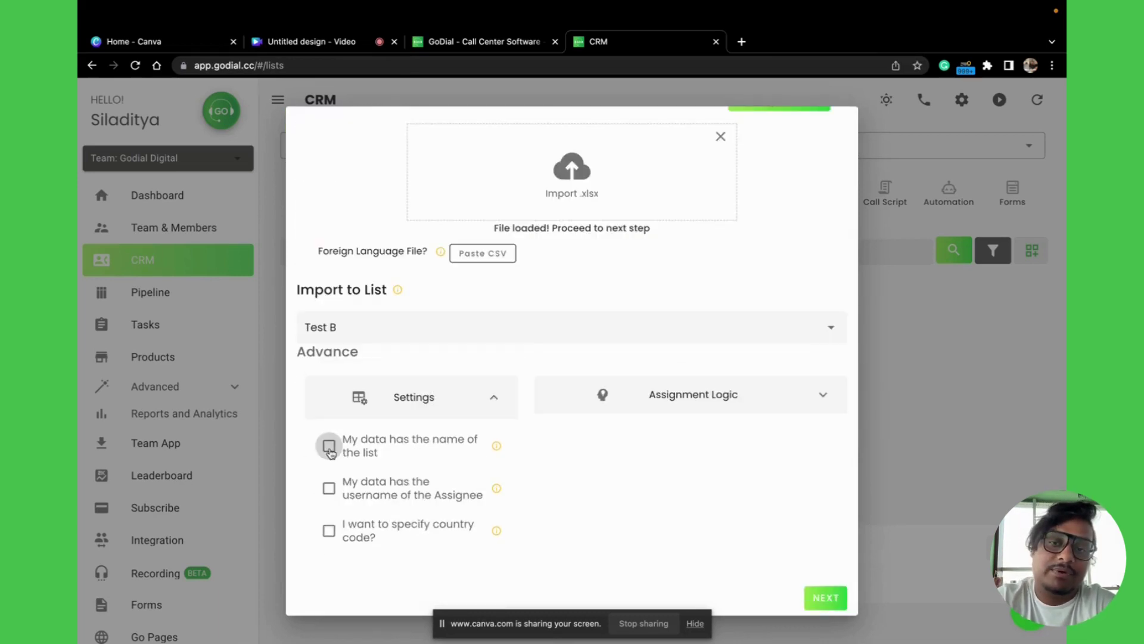
left_click(329, 446)
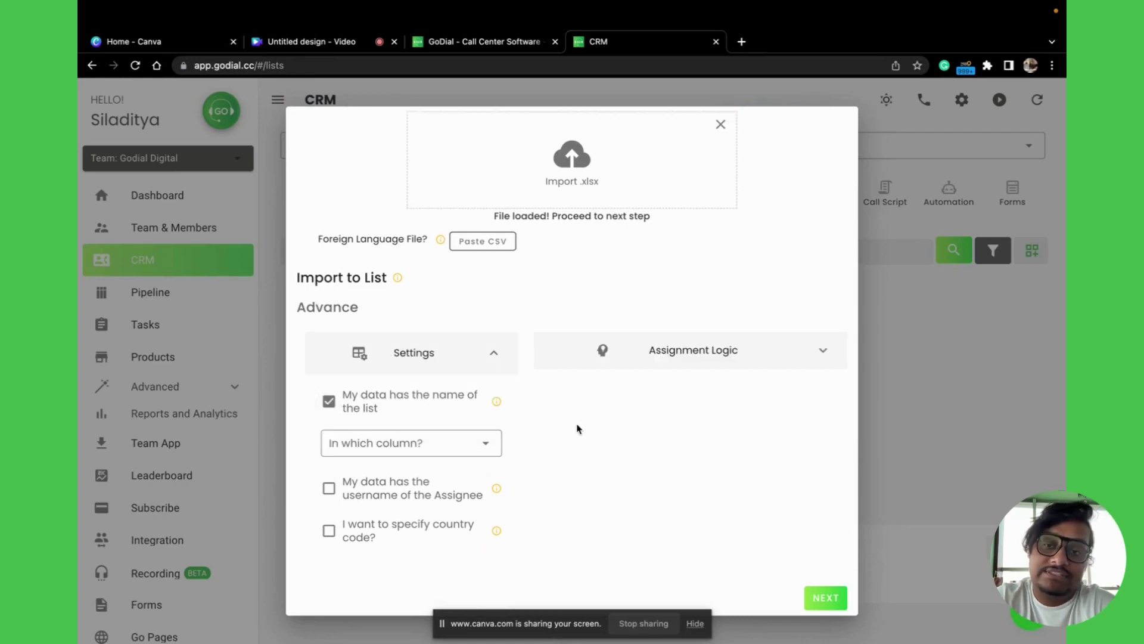
left_click(486, 442)
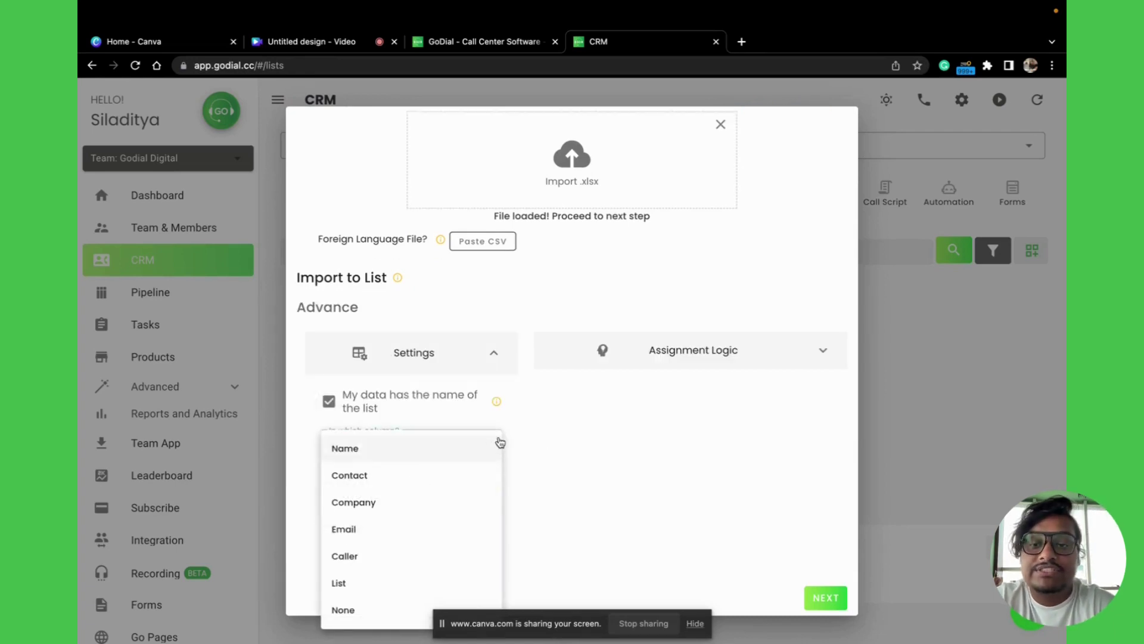
left_click(352, 585)
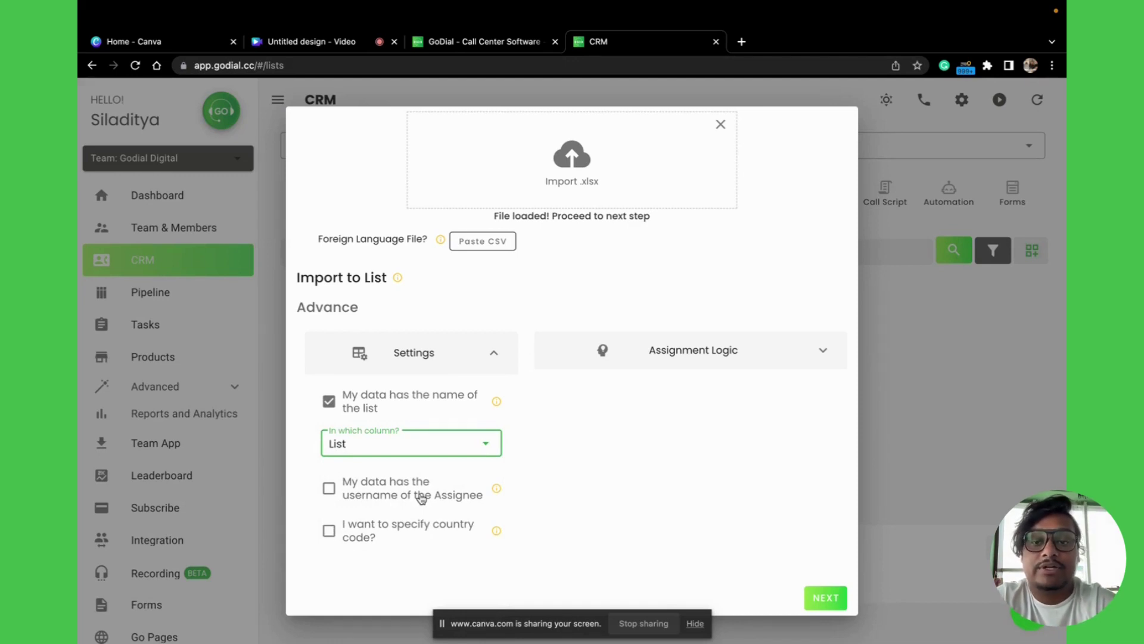
left_click(834, 599)
scroll(734, 405, "up", 5)
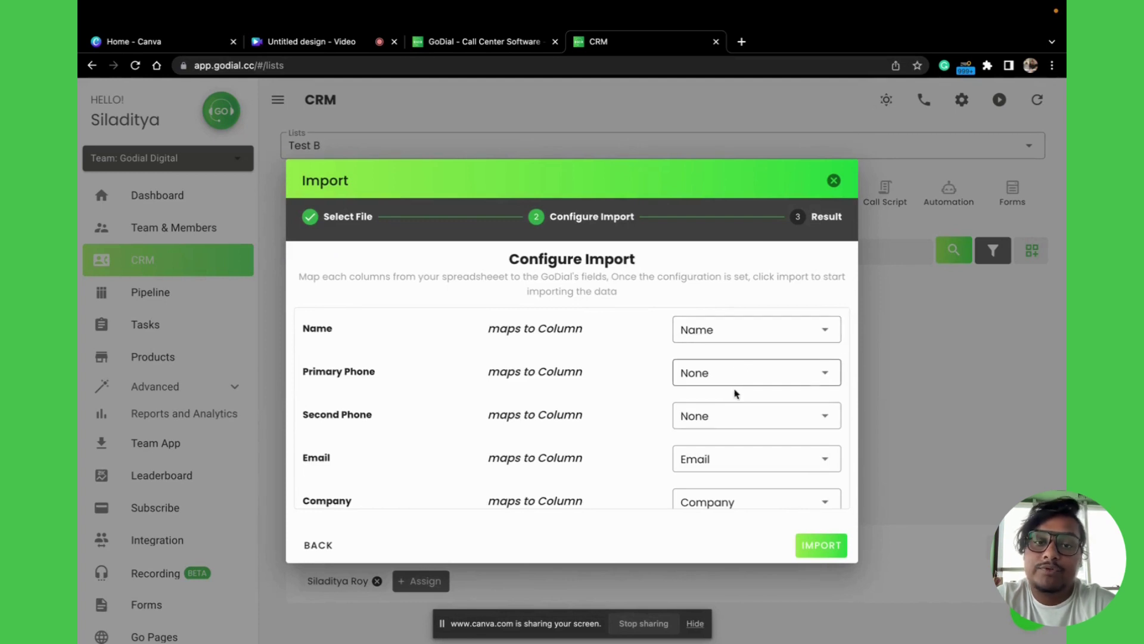
Step: Map Primary Phone to the Contact column, run the import, and close the result summary
left_click(733, 373)
left_click(679, 414)
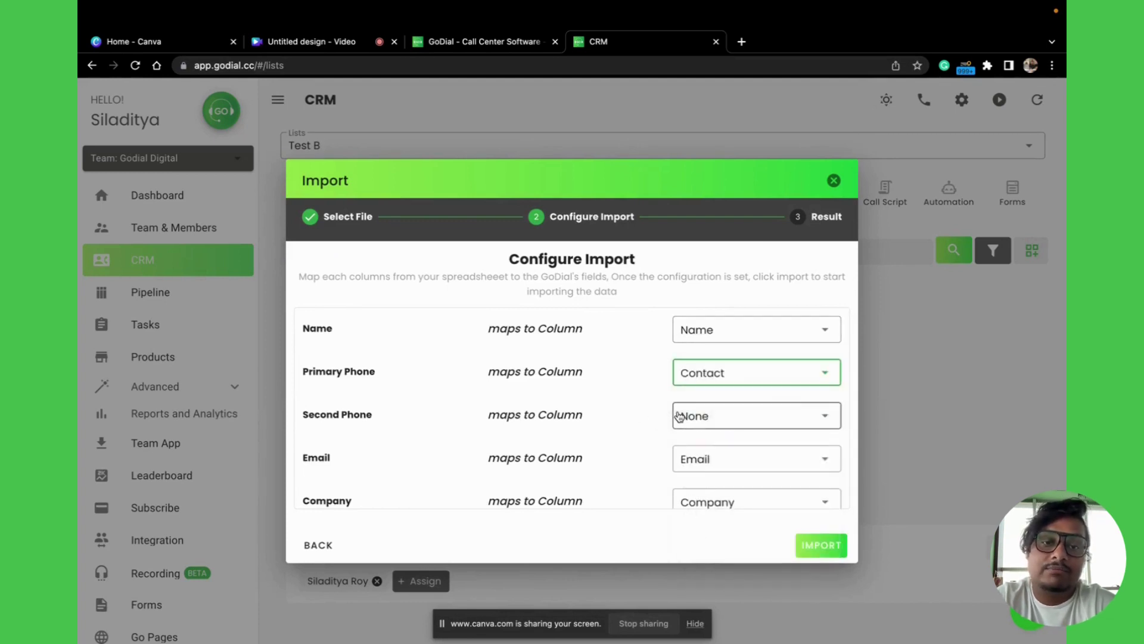
left_click(817, 545)
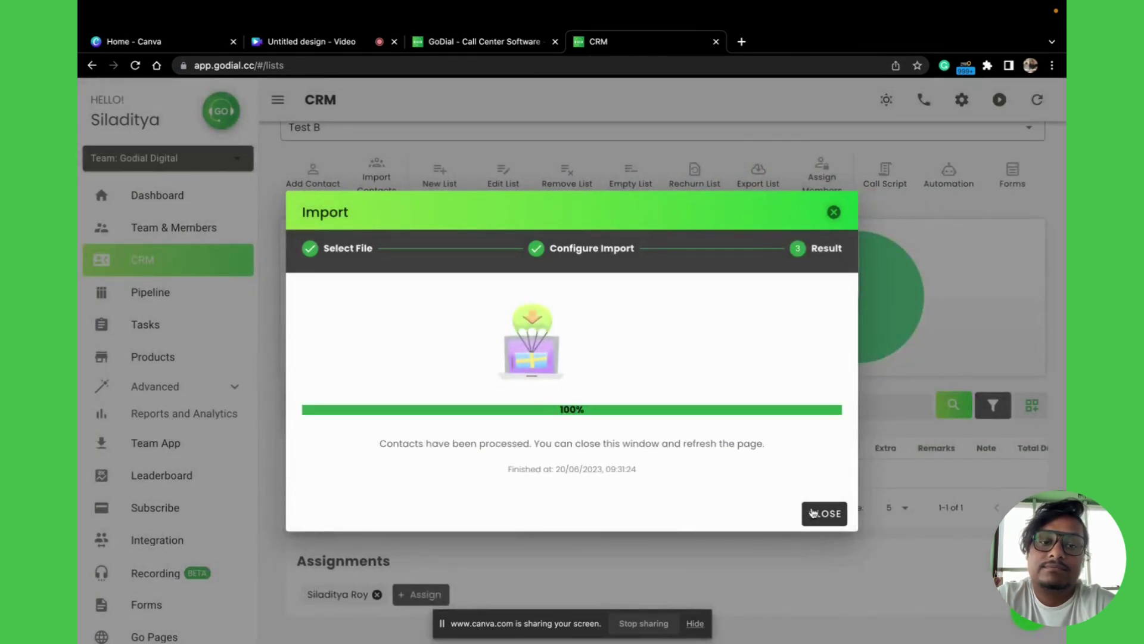
left_click(826, 515)
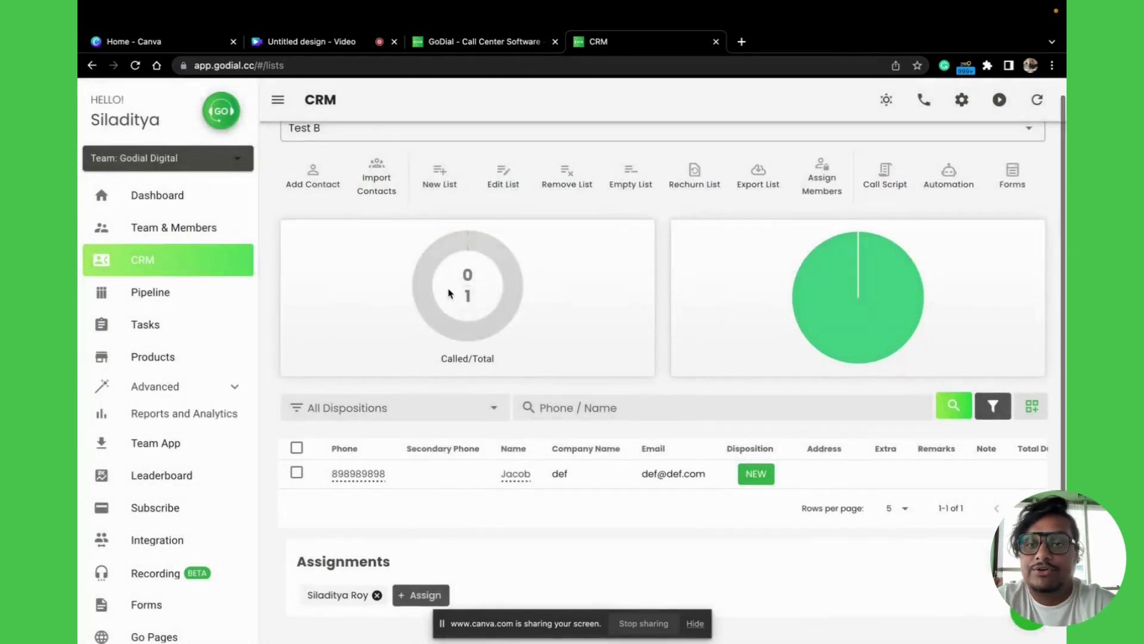
scroll(450, 296, "up", 1)
left_click(511, 148)
Step: Switch the CRM view to list Test A and check its imported contact
scroll(412, 311, "down", 5)
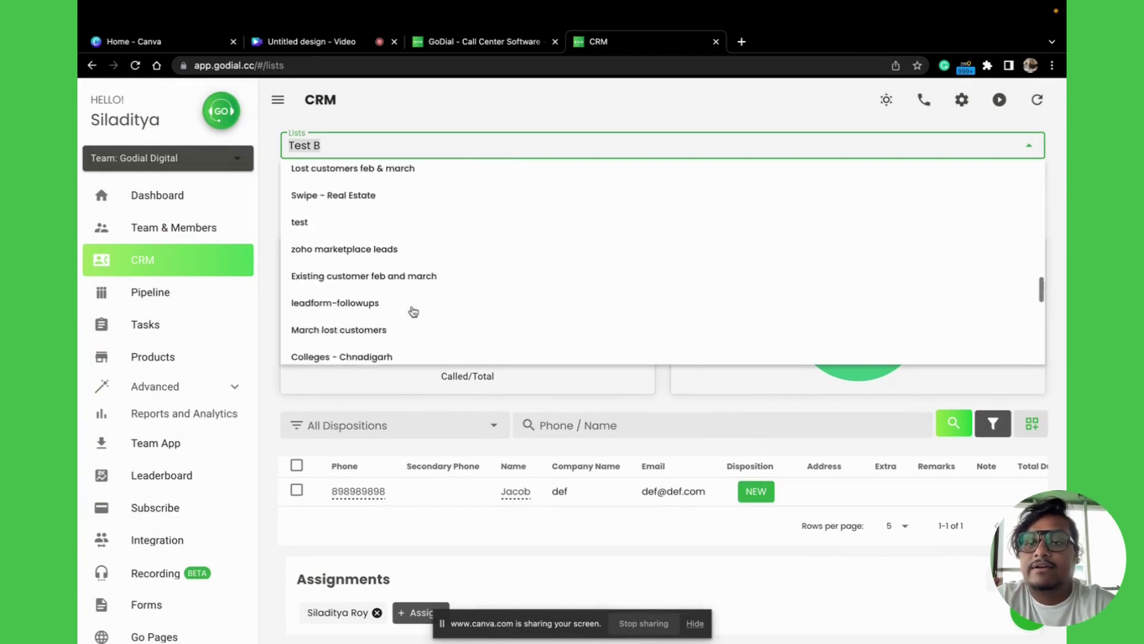
scroll(411, 311, "up", 5)
left_click(401, 294)
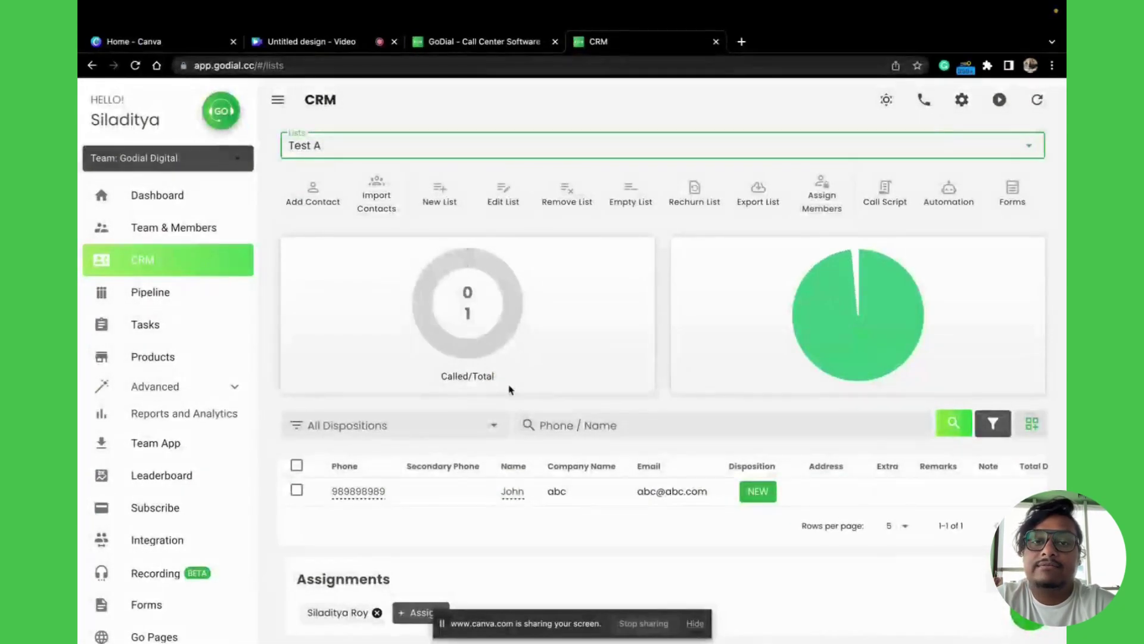
scroll(510, 389, "down", 1)
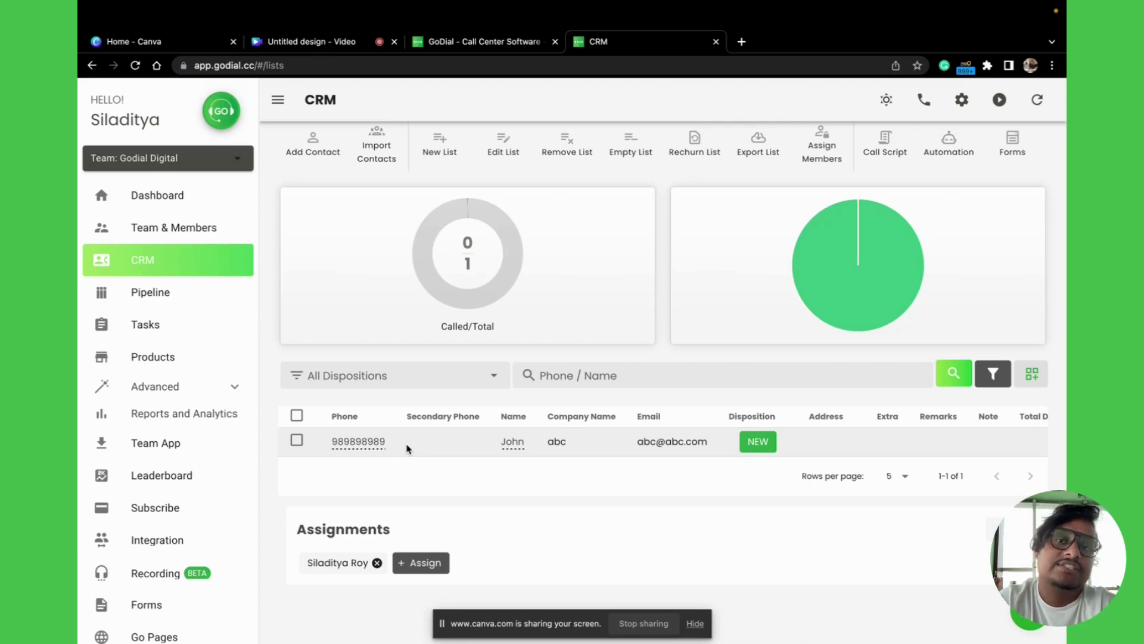
scroll(408, 448, "up", 1)
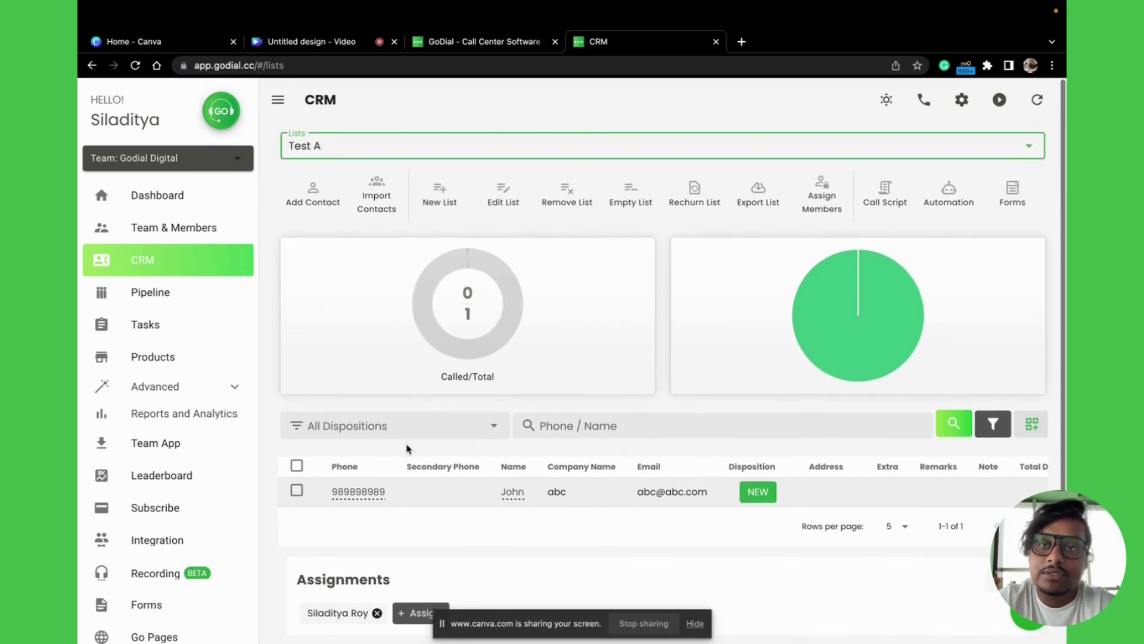
left_click(379, 207)
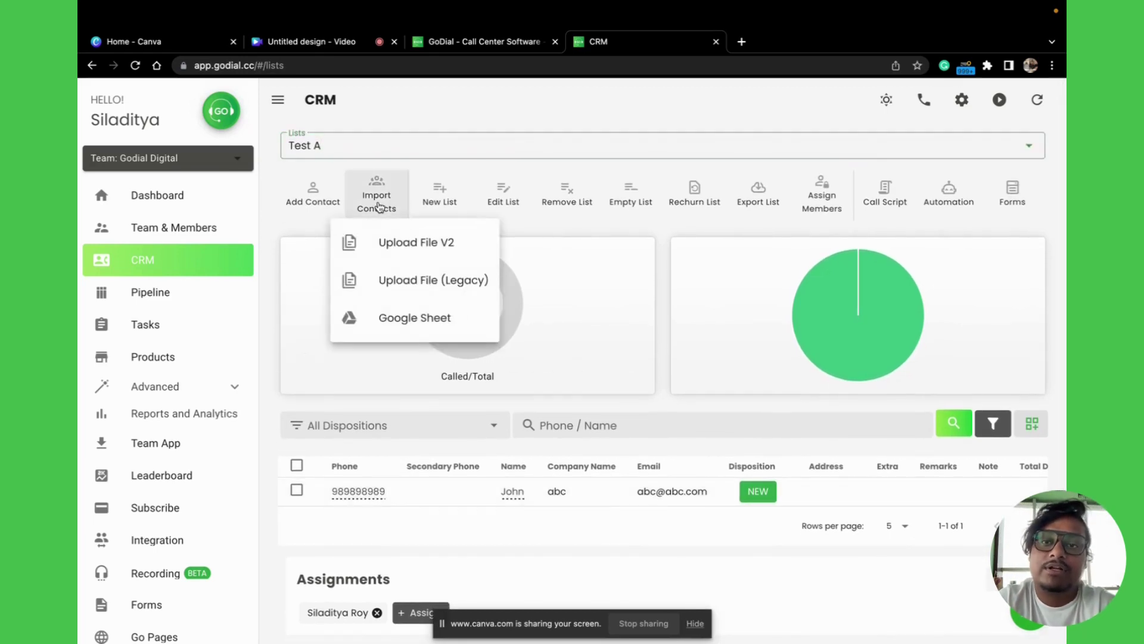
left_click(383, 241)
scroll(448, 377, "down", 3)
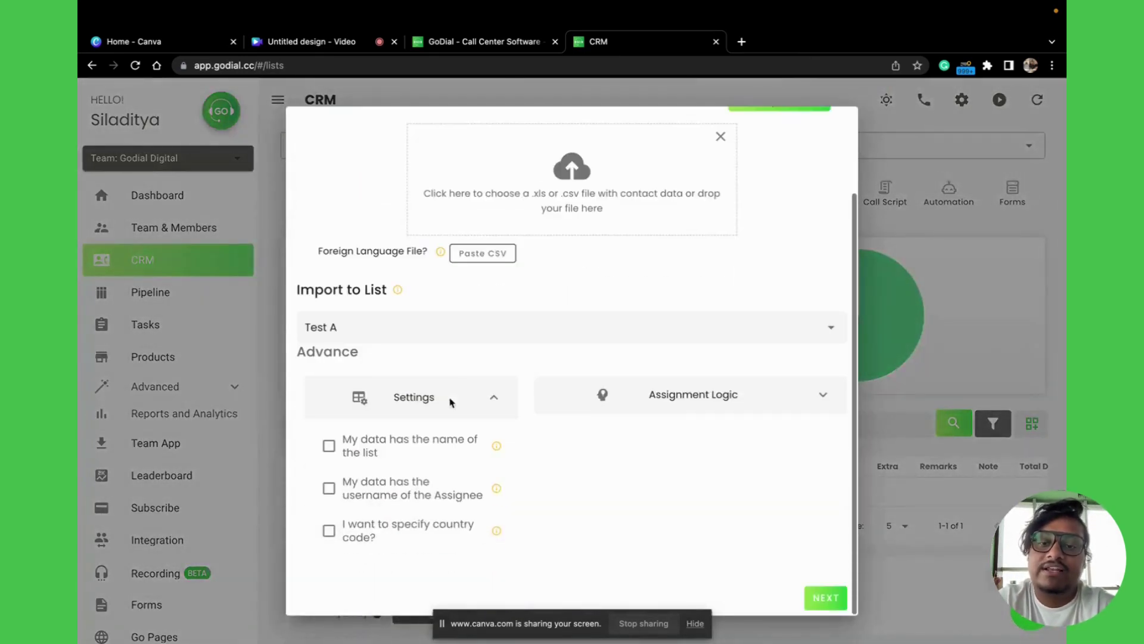
left_click(329, 530)
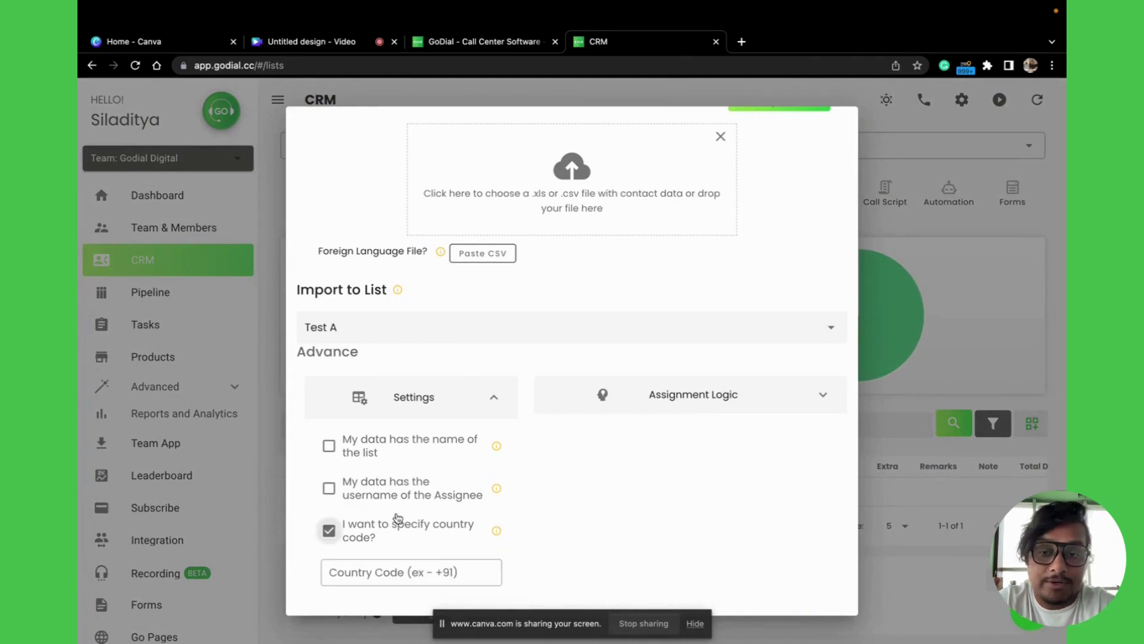
left_click(424, 569)
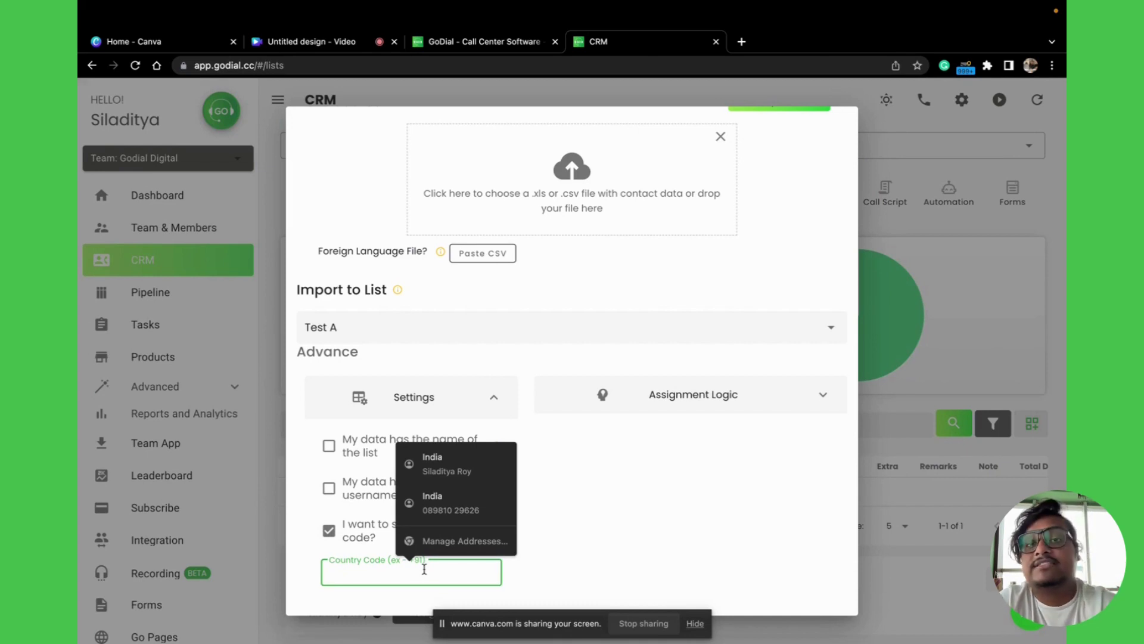
left_click(596, 276)
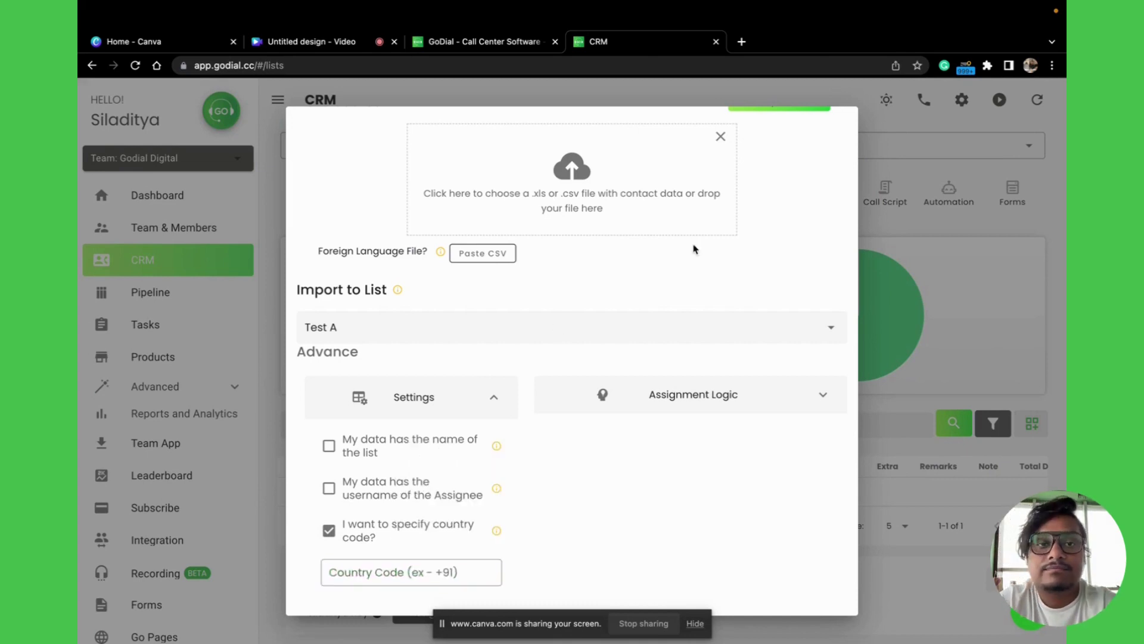
scroll(694, 247, "up", 2)
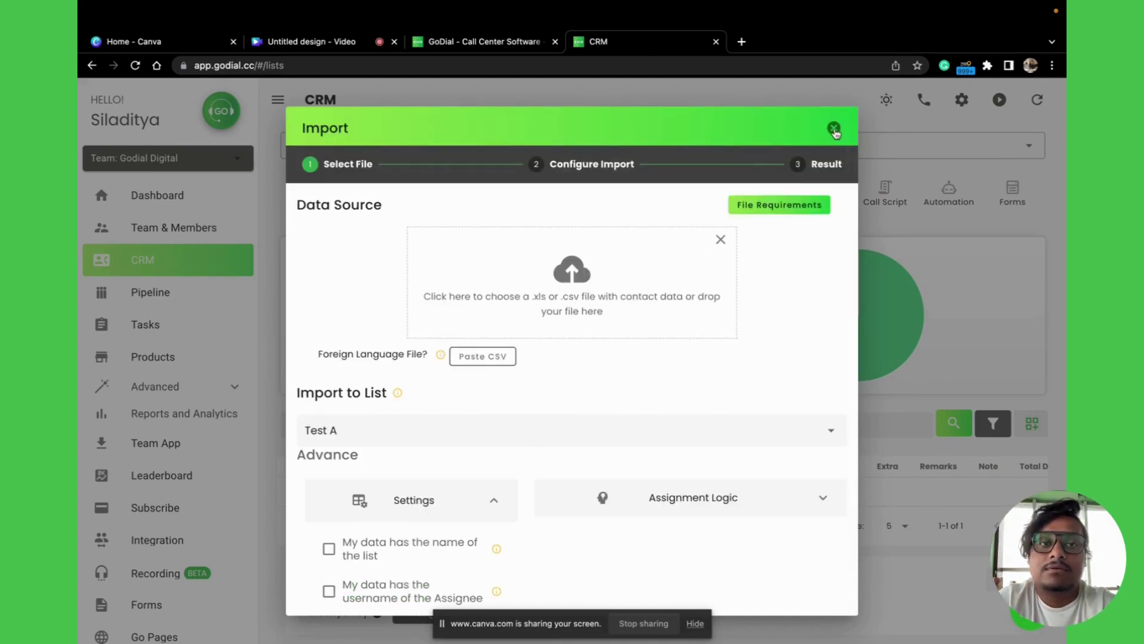
left_click(833, 128)
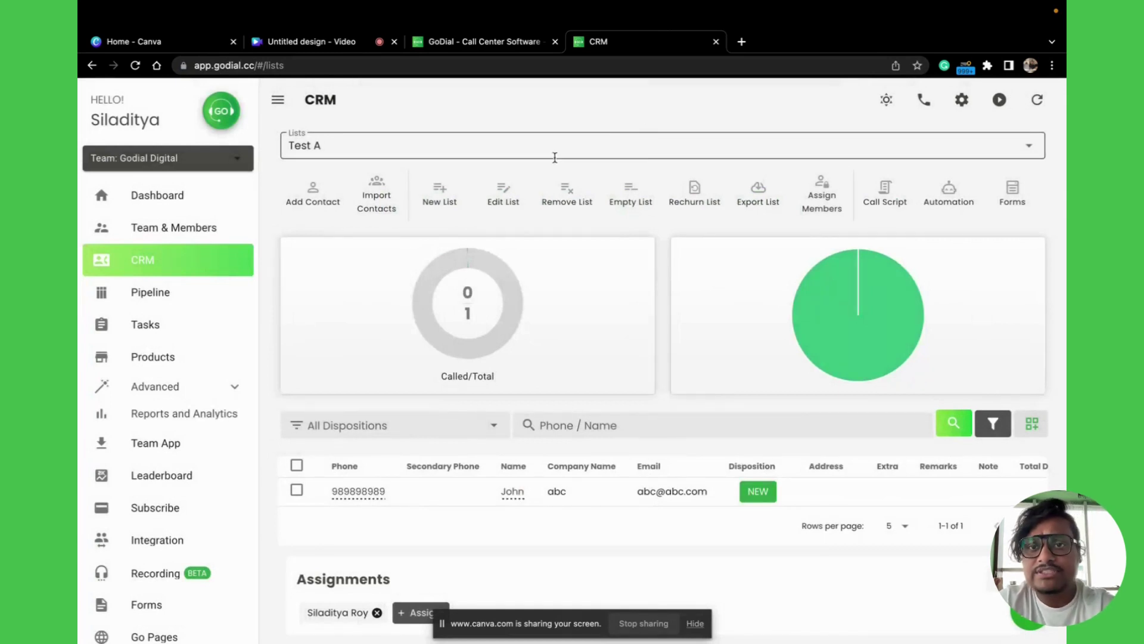
left_click(377, 202)
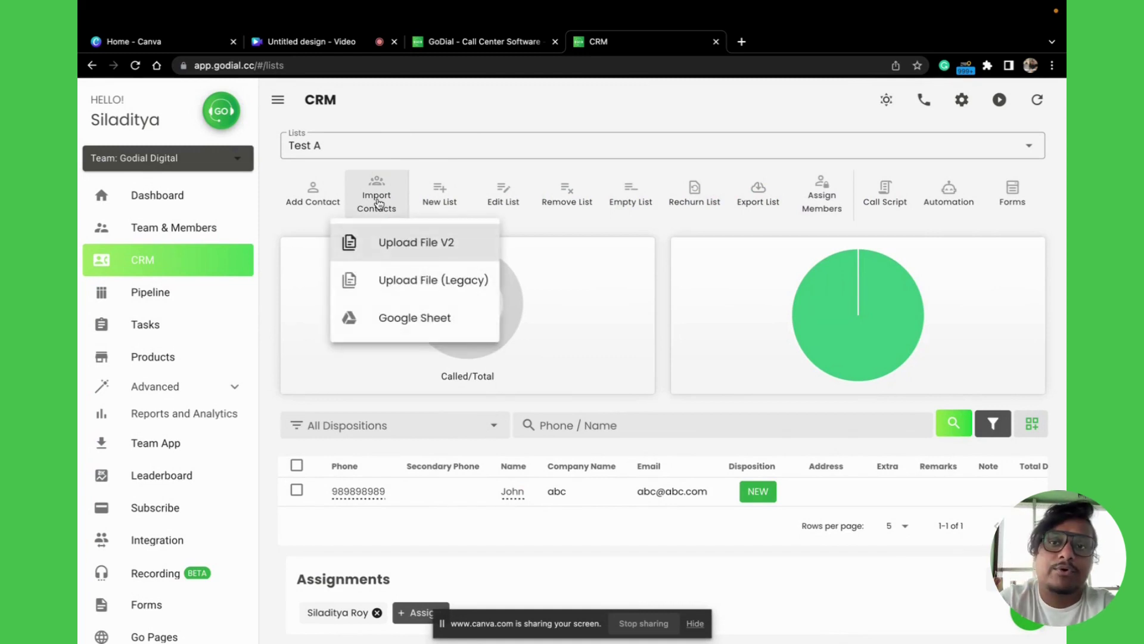
left_click(404, 322)
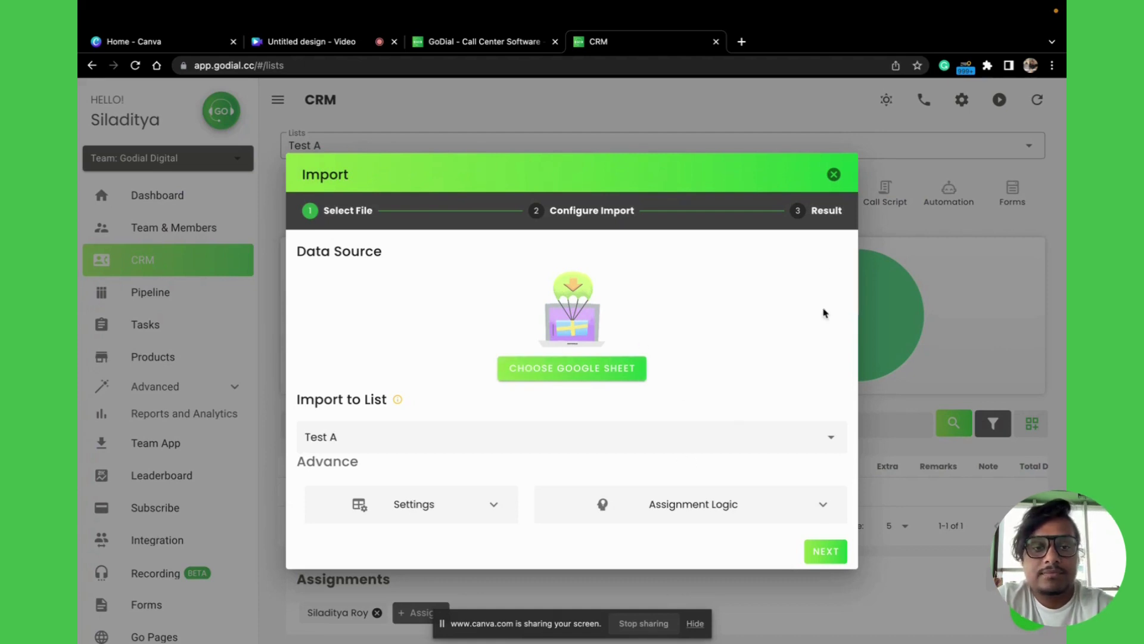
left_click(834, 174)
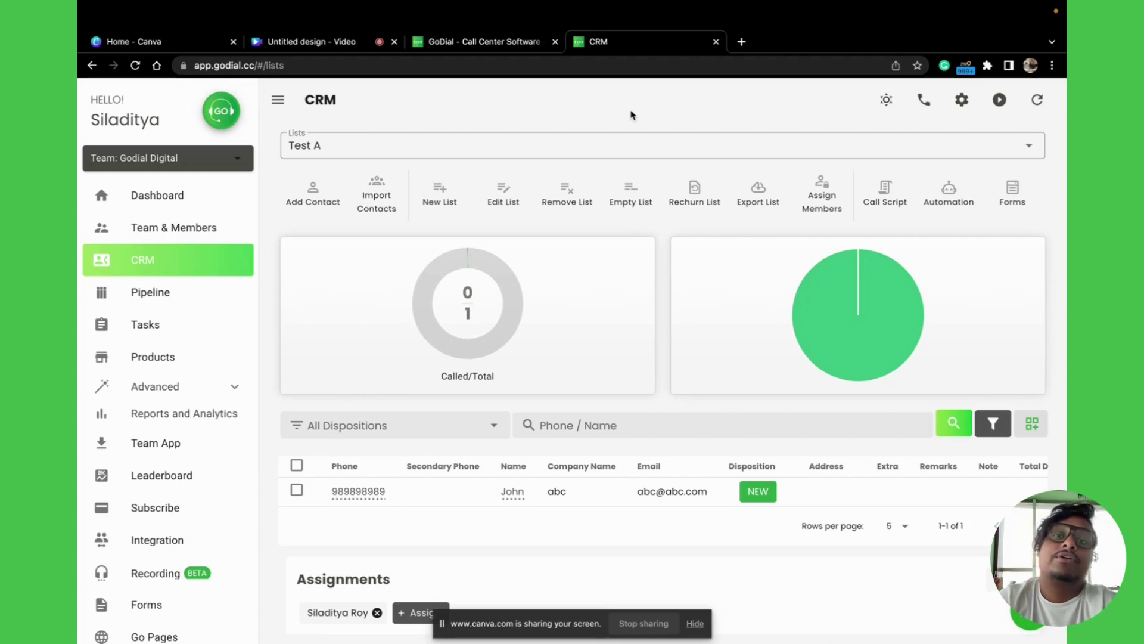
Step: Review the Upload File V2 file requirements, close the import form, and begin a new list
left_click(376, 197)
left_click(465, 238)
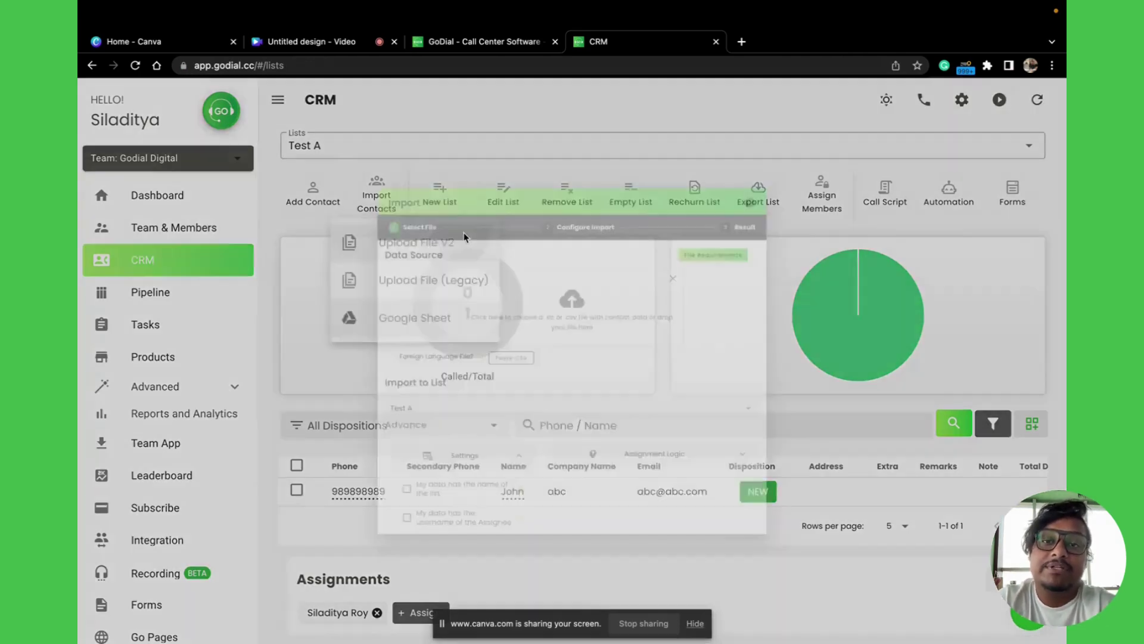
left_click(760, 204)
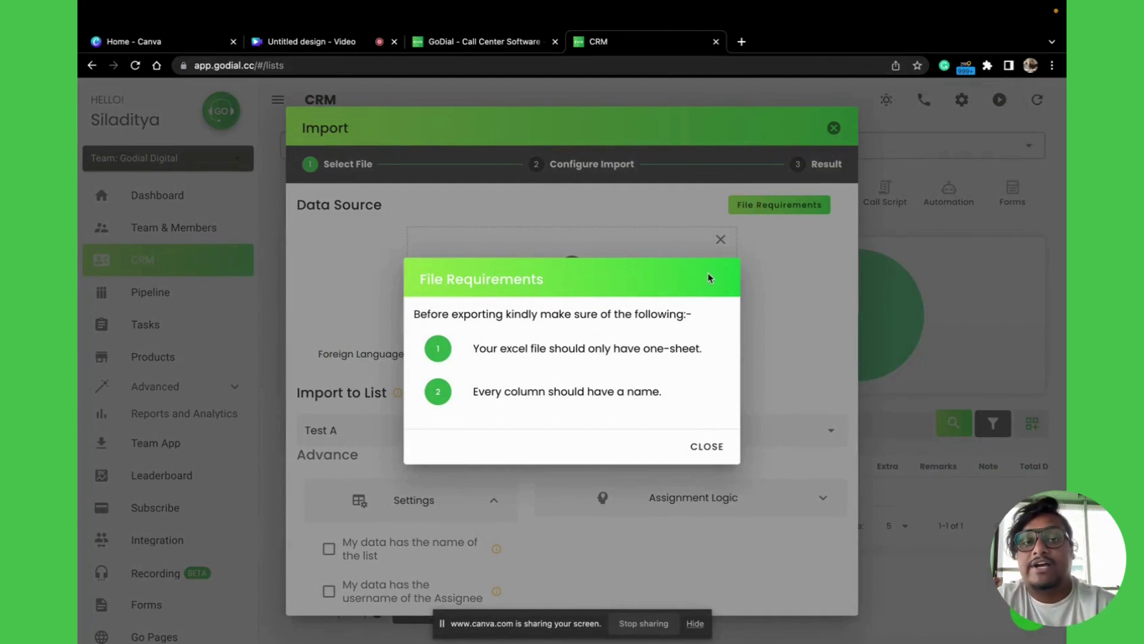
left_click(710, 443)
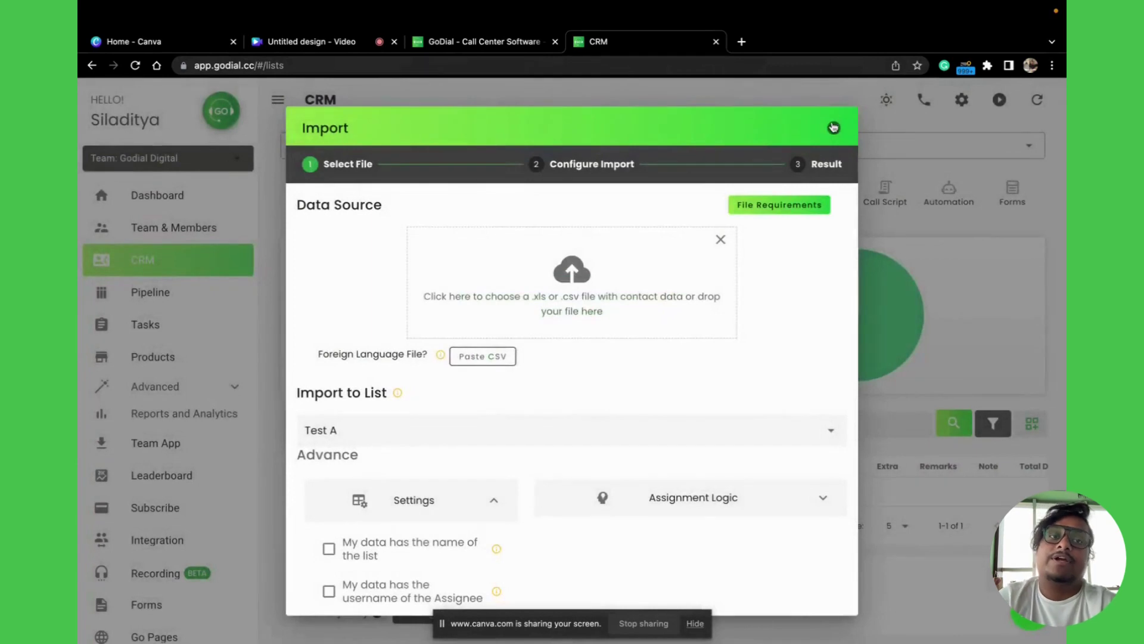
left_click(834, 128)
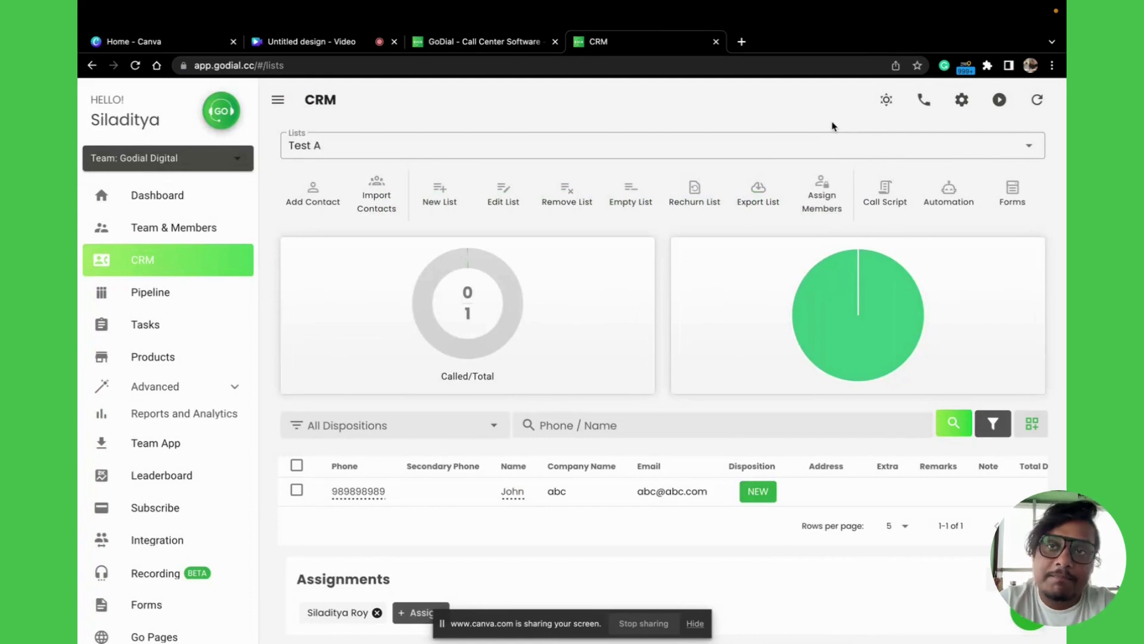
left_click(435, 194)
Step: Create the new contact list named 'Test Steo'
type("T")
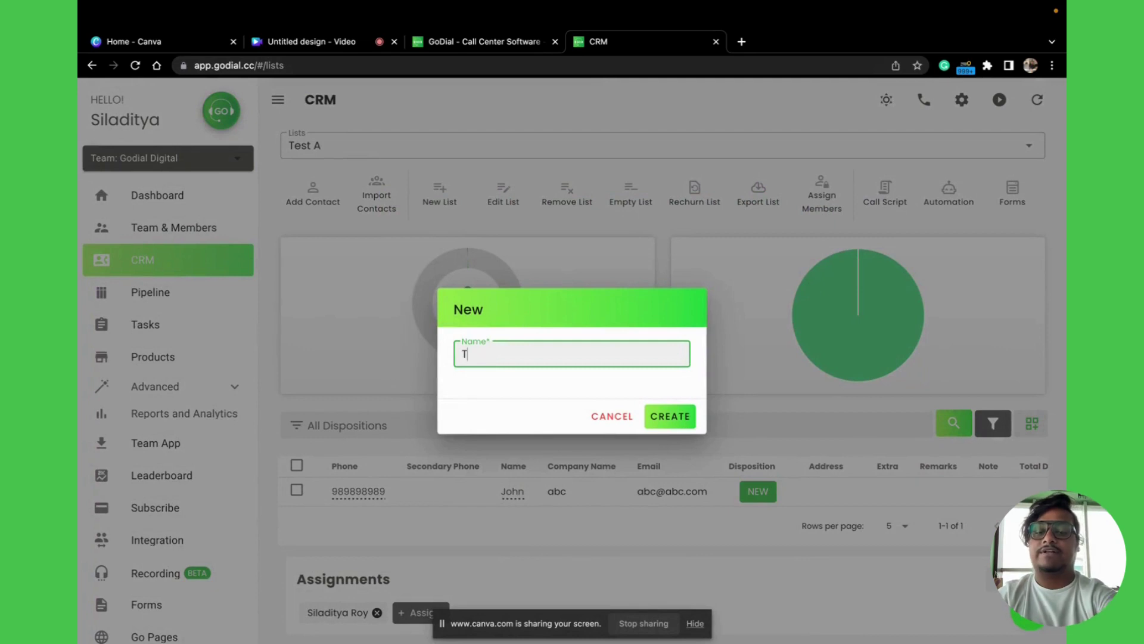
type("est Steo")
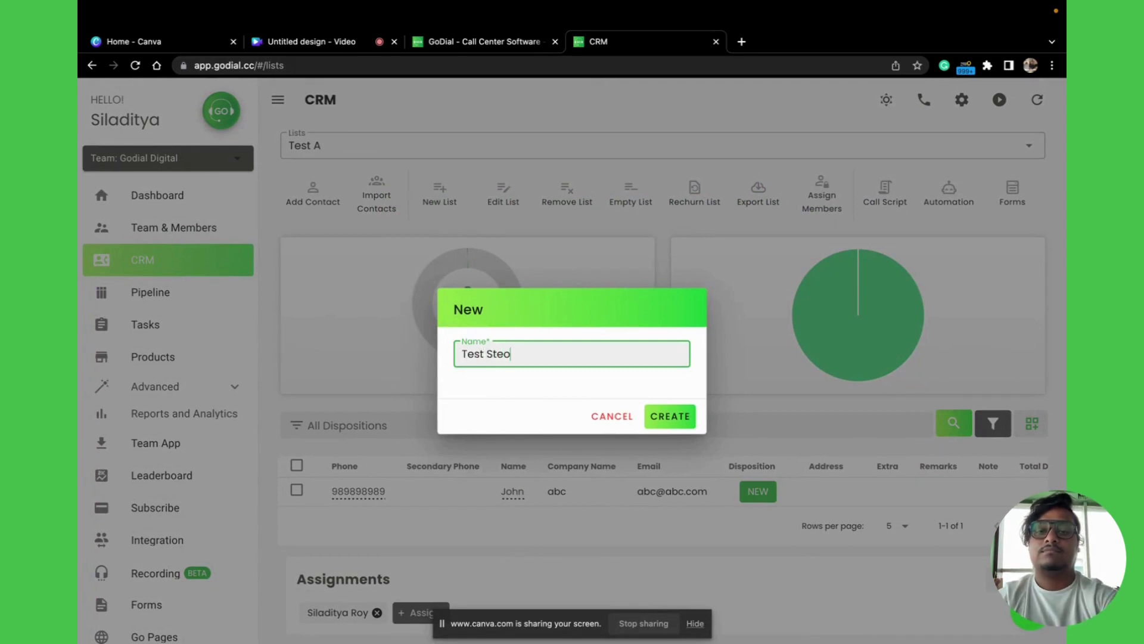
left_click(672, 417)
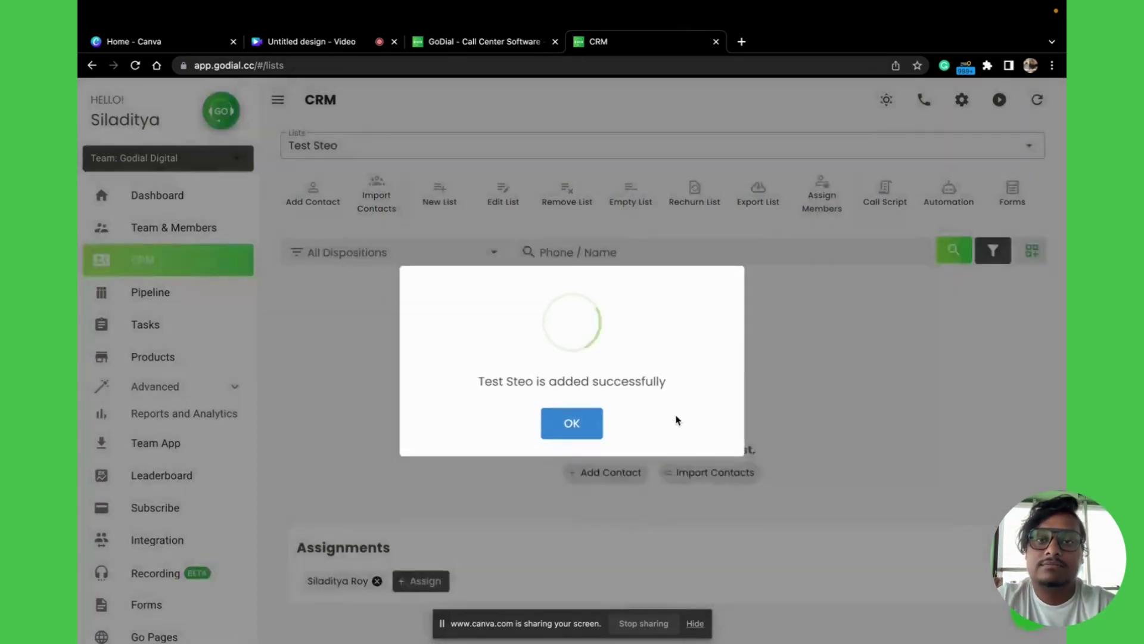
left_click(570, 422)
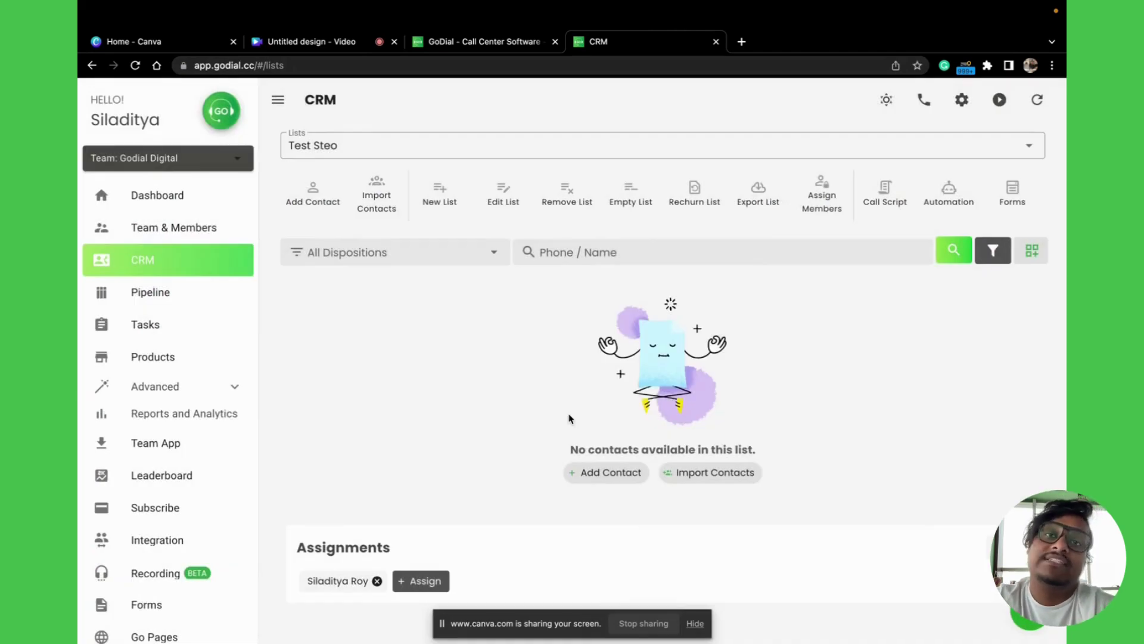
Step: Assign two additional team members to Test Steo and save the assignment
left_click(812, 212)
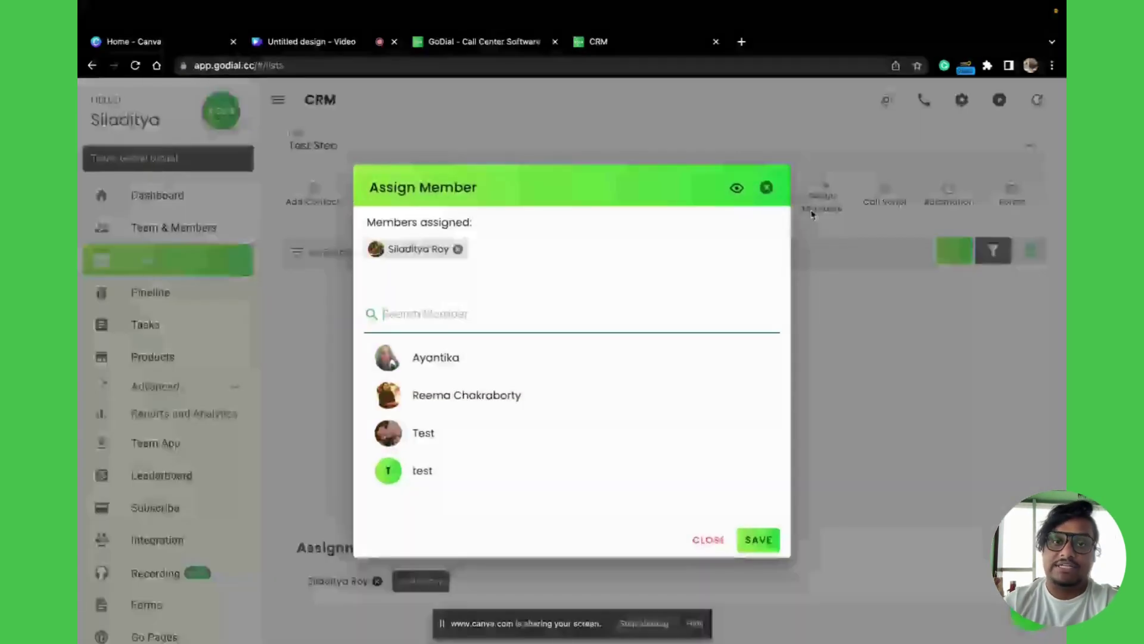
left_click(506, 360)
left_click(500, 379)
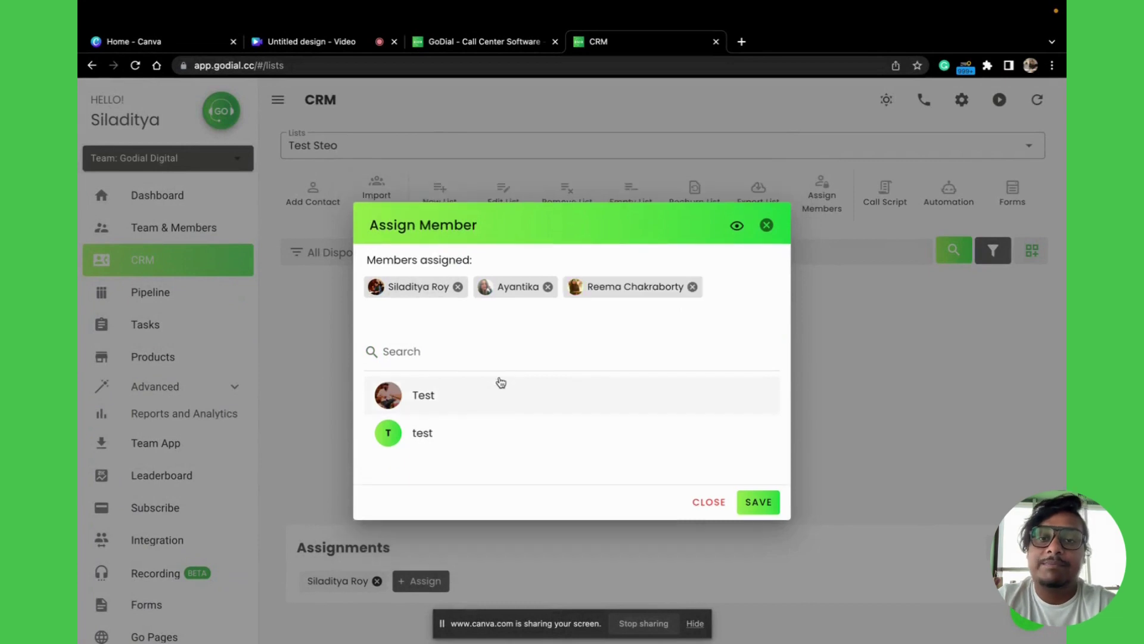
left_click(767, 511)
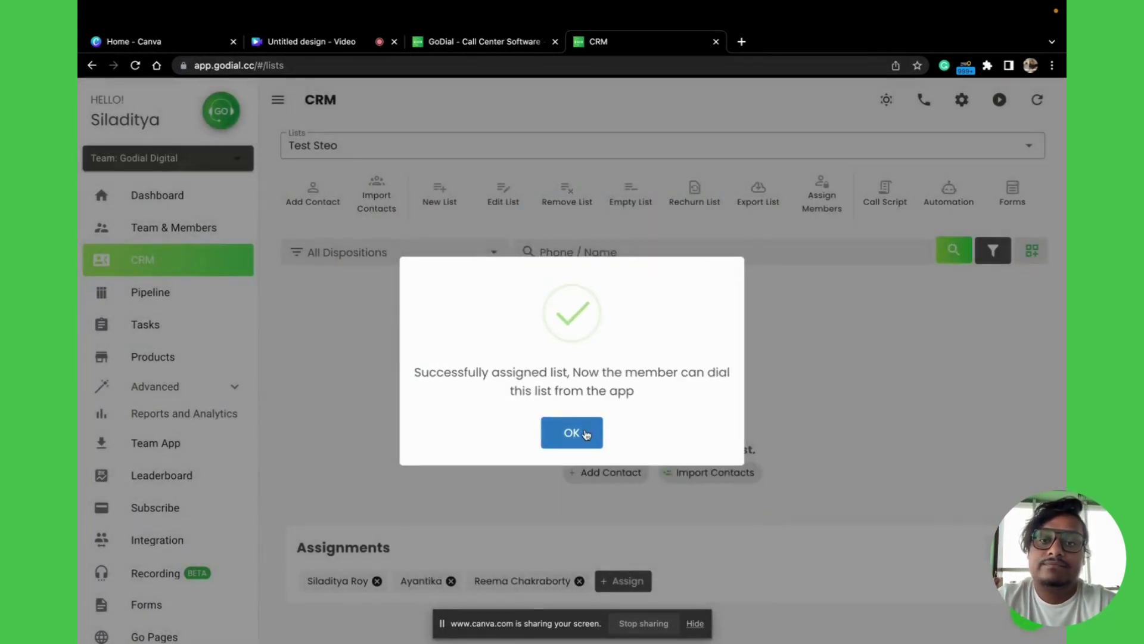
left_click(583, 430)
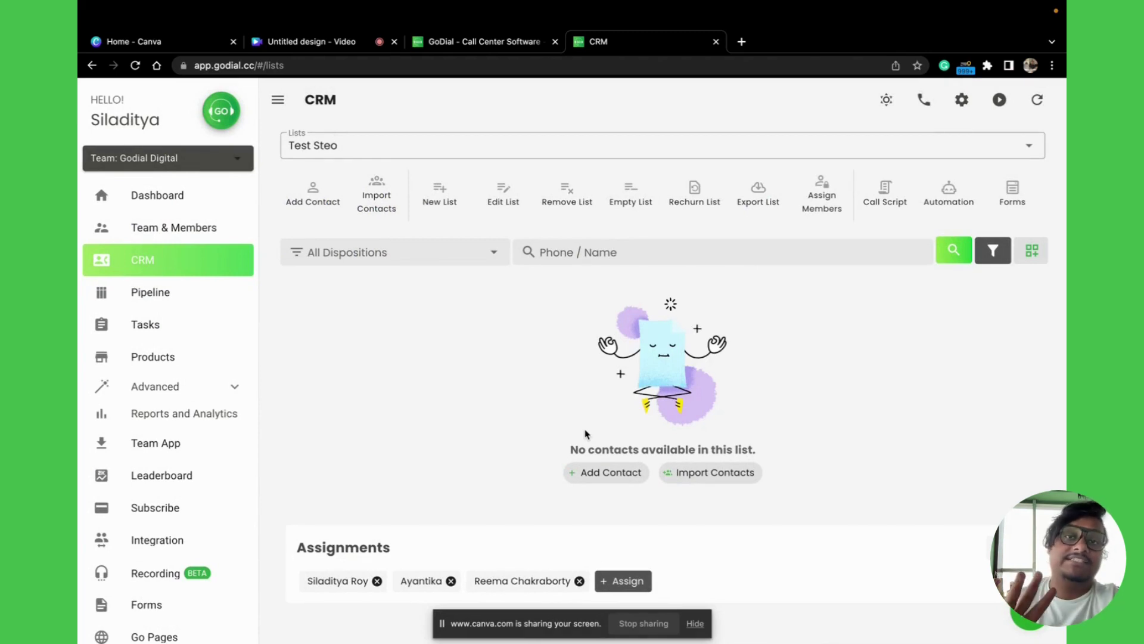
Step: Upload Import.xlsx without a country code, using Equally Split assignment logic
left_click(366, 210)
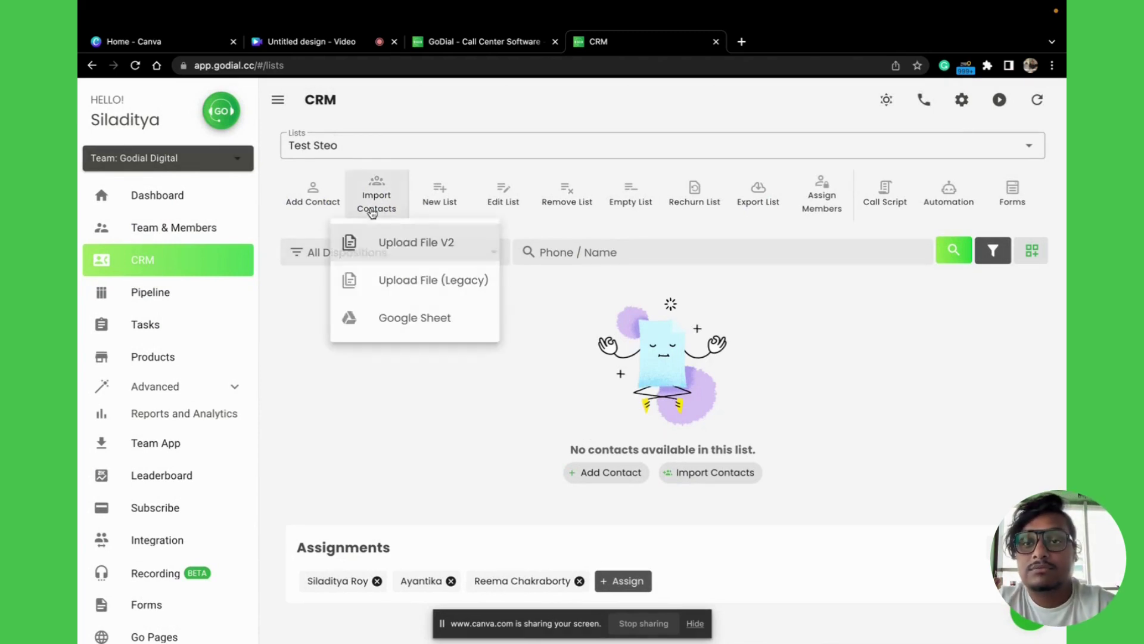
left_click(420, 248)
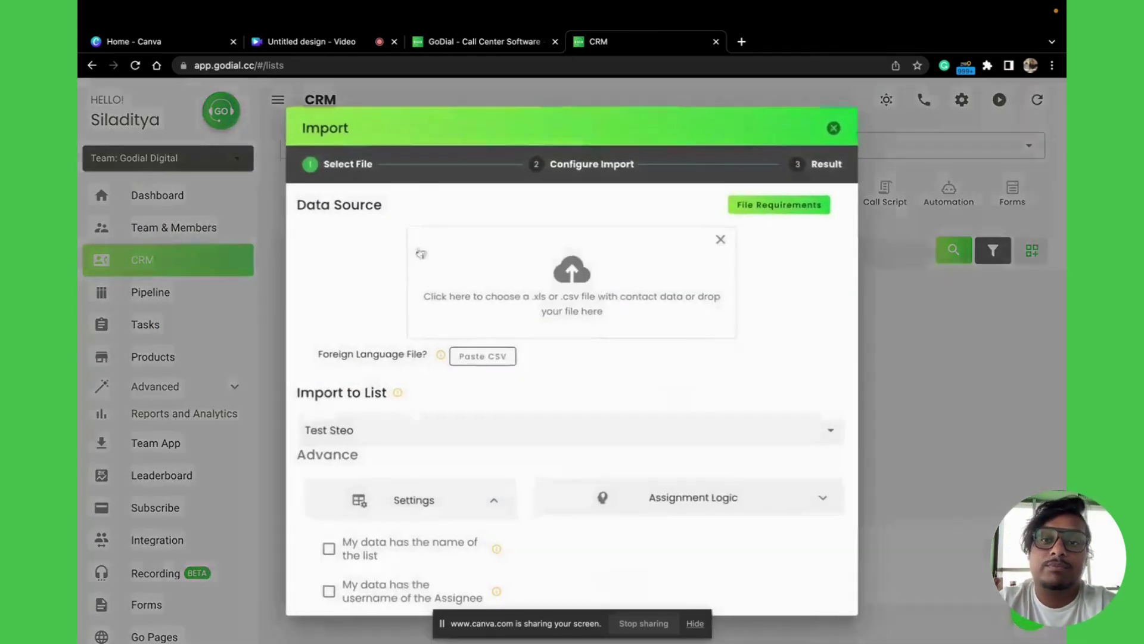
left_click(570, 268)
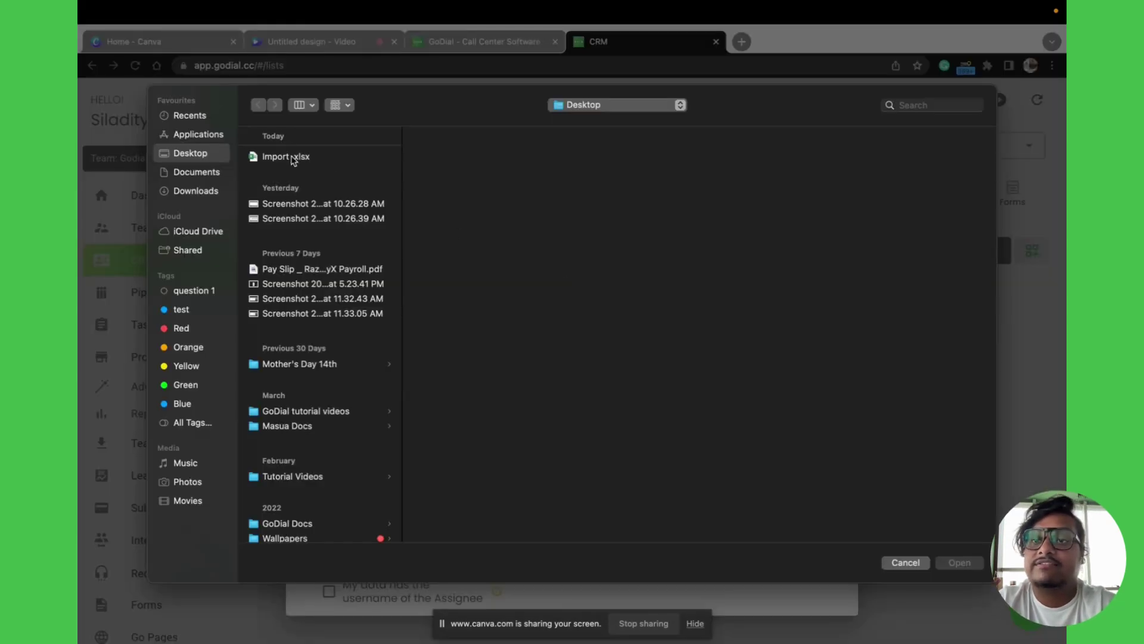
left_click(292, 158)
left_click(959, 563)
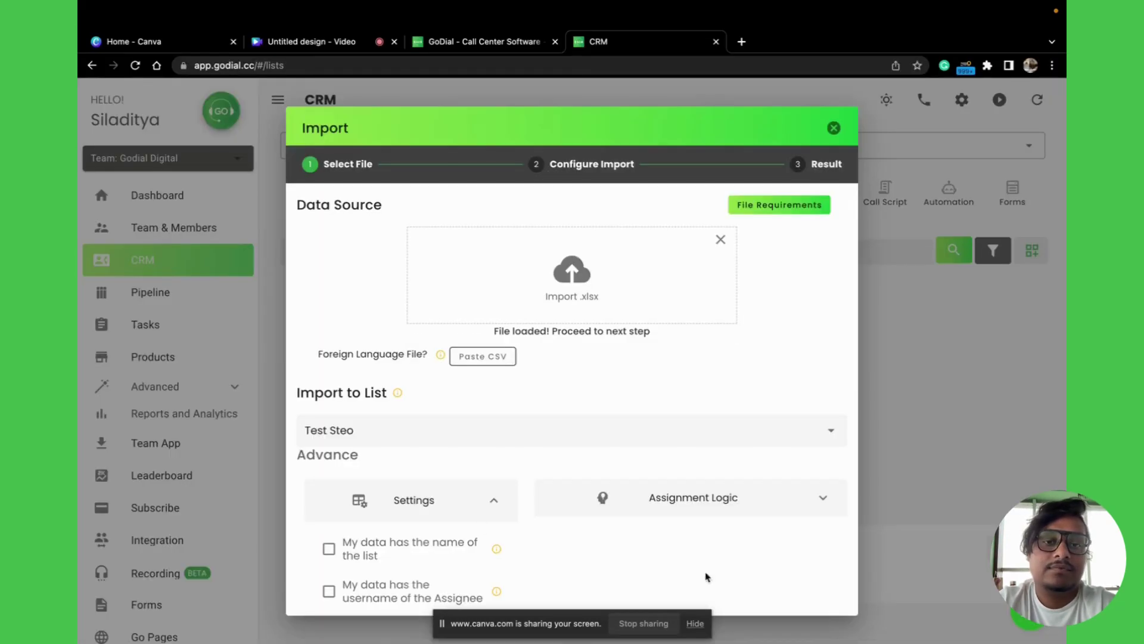
scroll(345, 541, "down", 3)
left_click(328, 484)
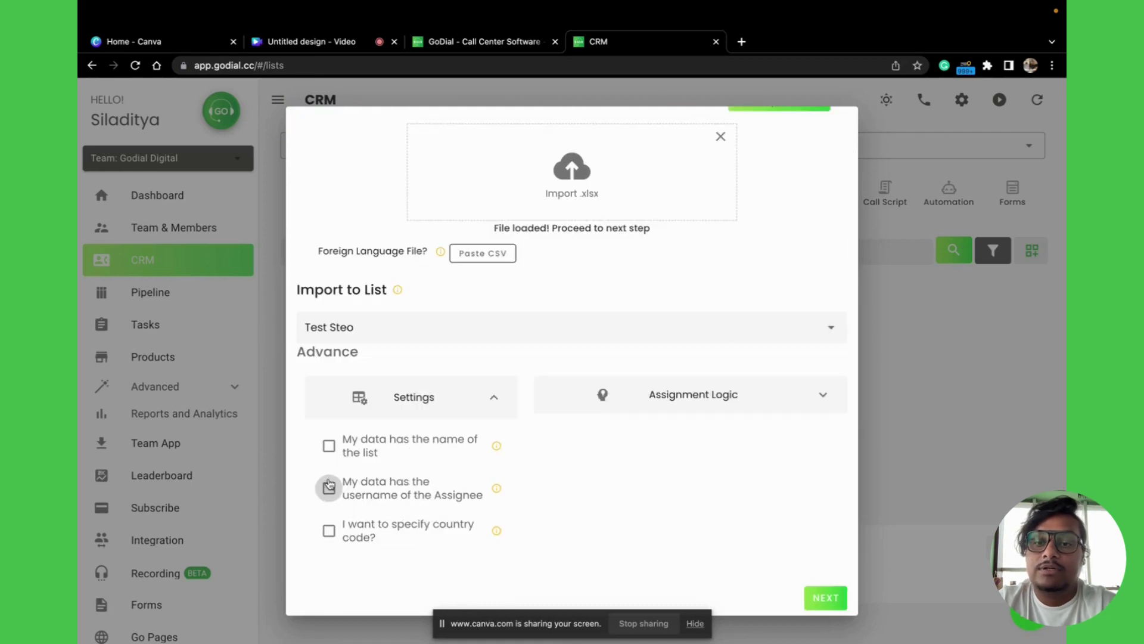
left_click(752, 384)
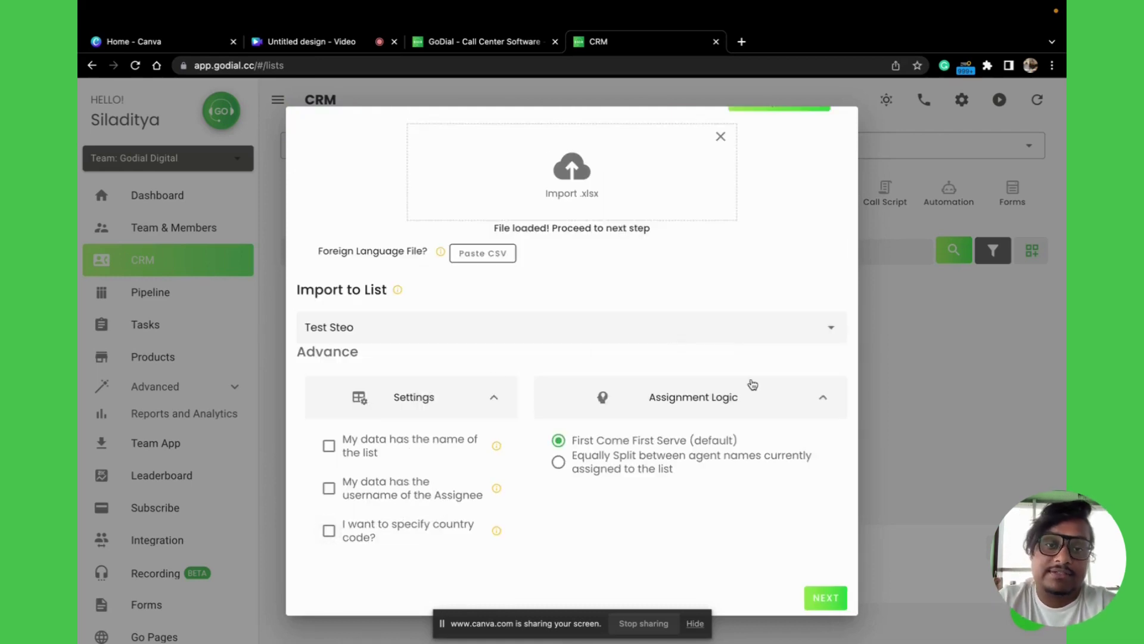
left_click(558, 462)
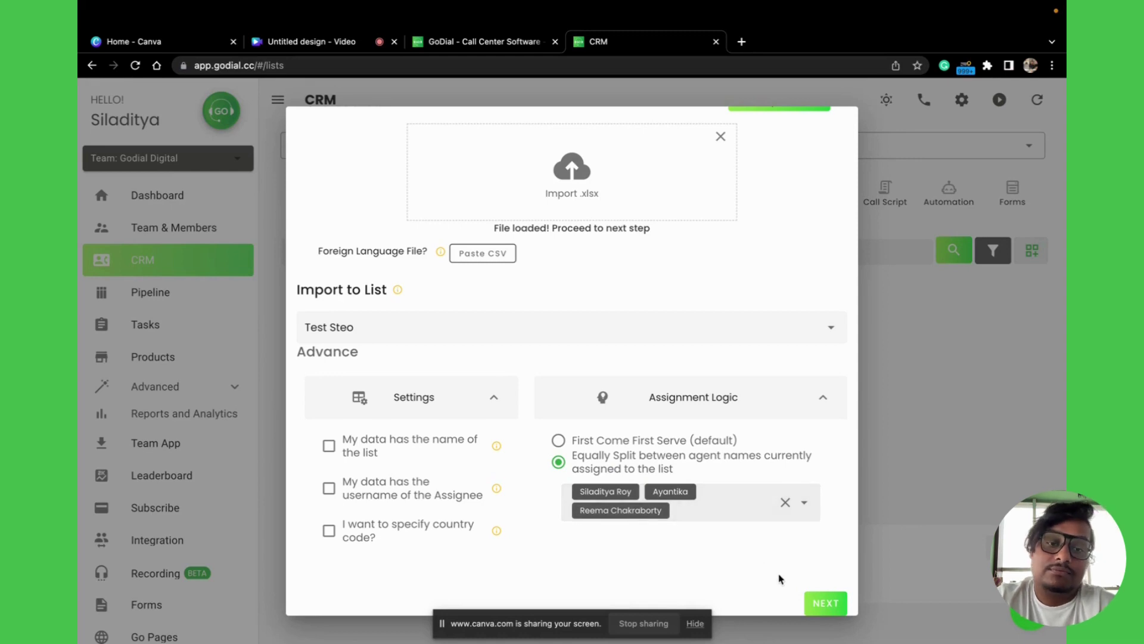
left_click(824, 601)
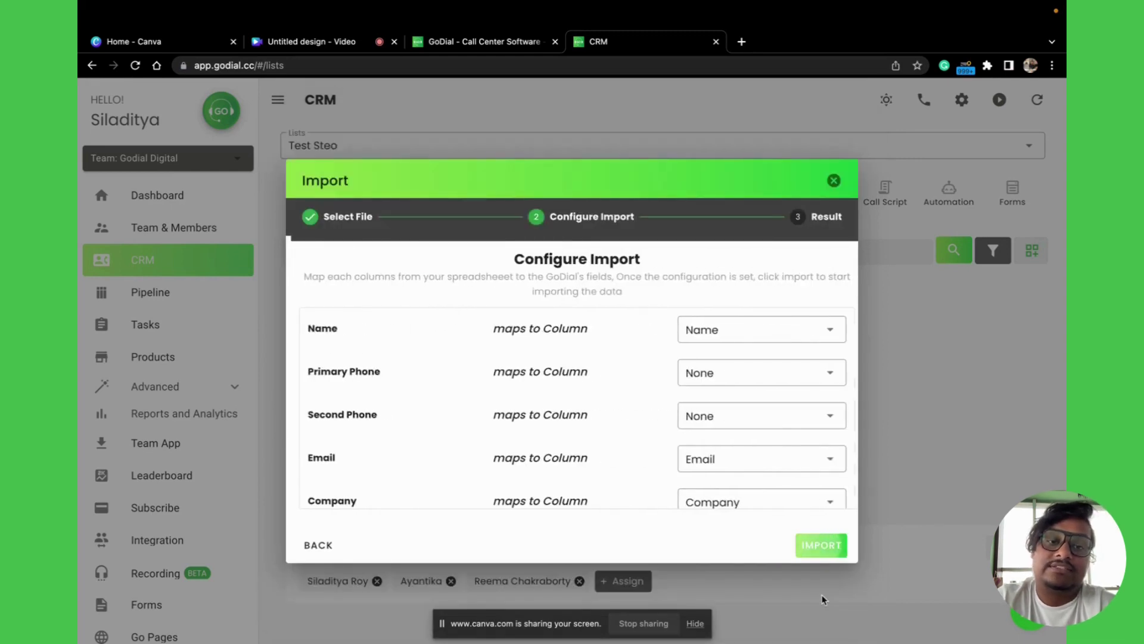
Step: Map Primary Phone to the Contact column and import the contacts into Test Steo
left_click(762, 375)
left_click(746, 405)
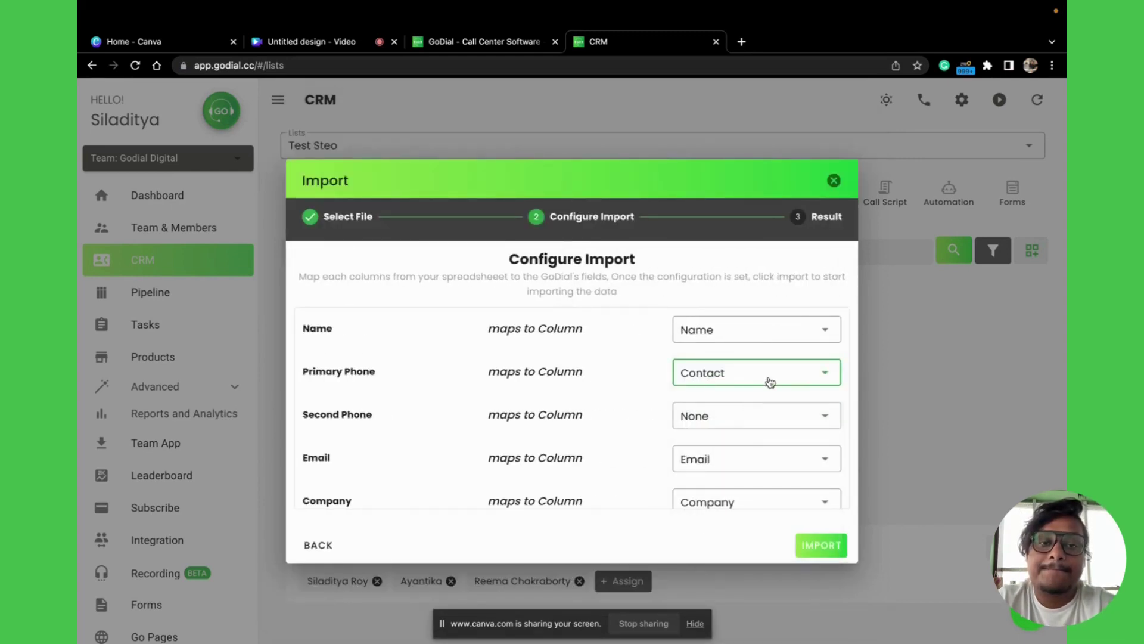
left_click(835, 546)
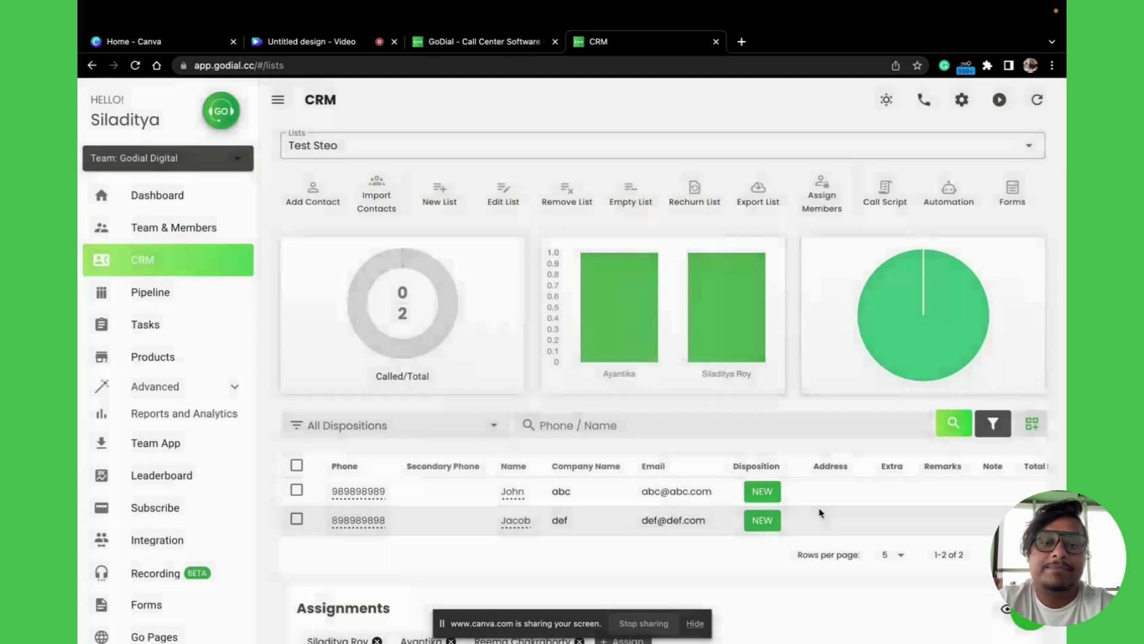
scroll(820, 512, "down", 3)
scroll(820, 512, "up", 3)
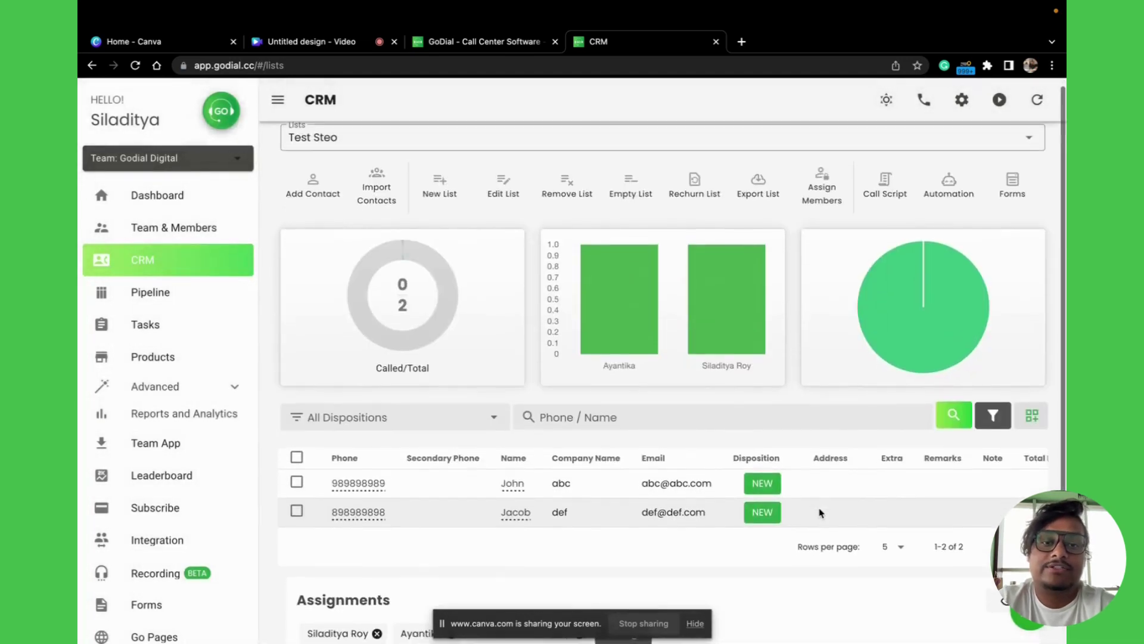
scroll(819, 513, "down", 3)
scroll(821, 512, "up", 1)
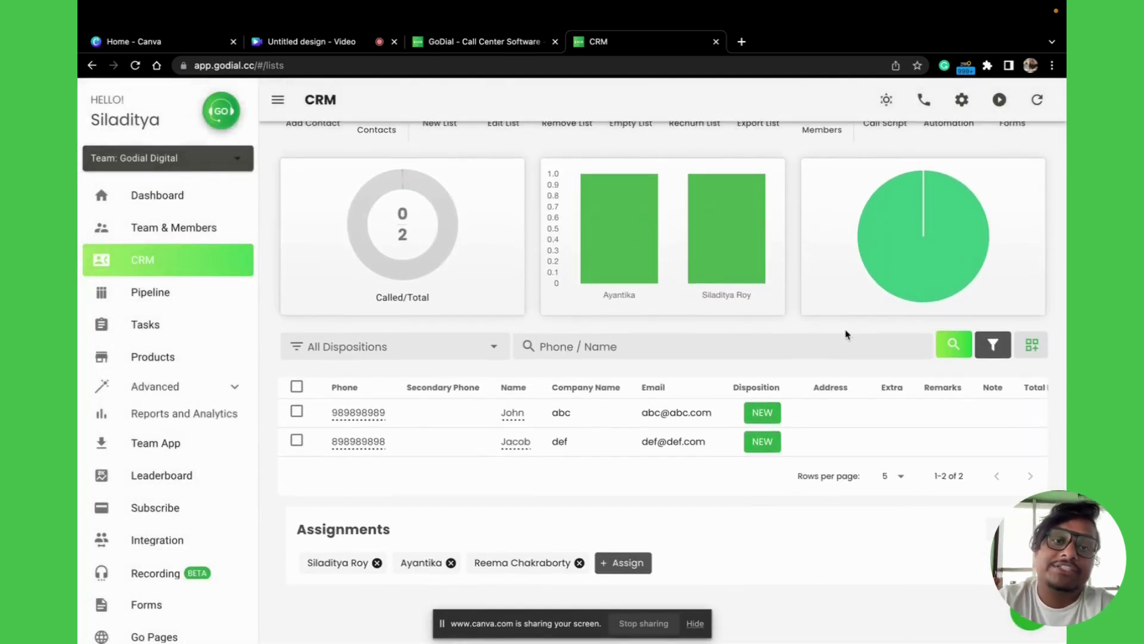
mouse_move(628, 253)
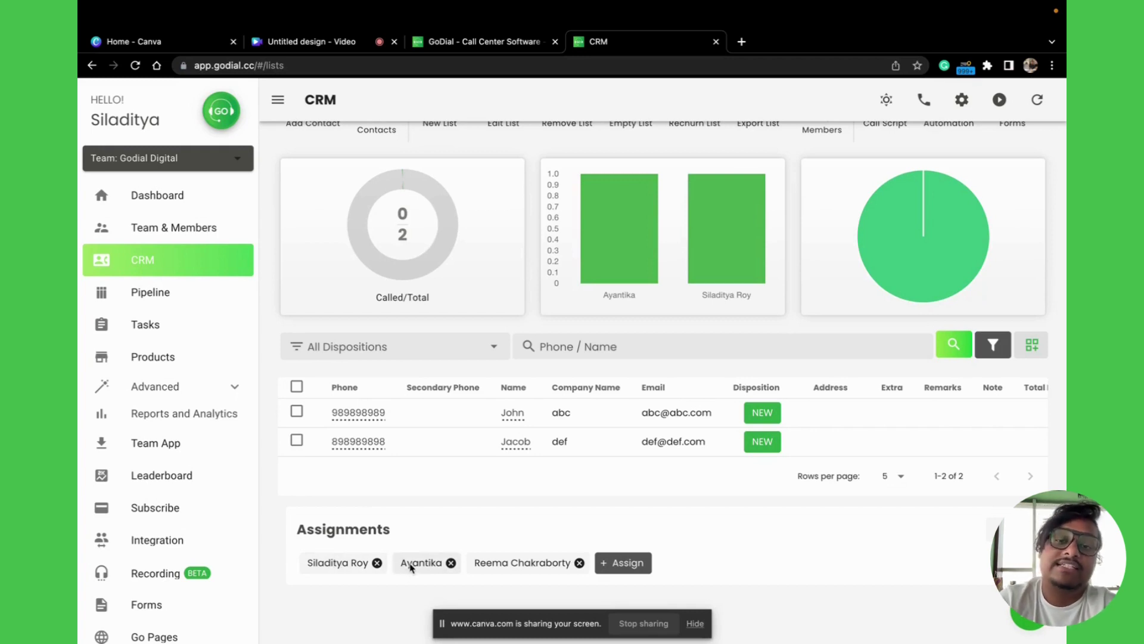
mouse_move(763, 264)
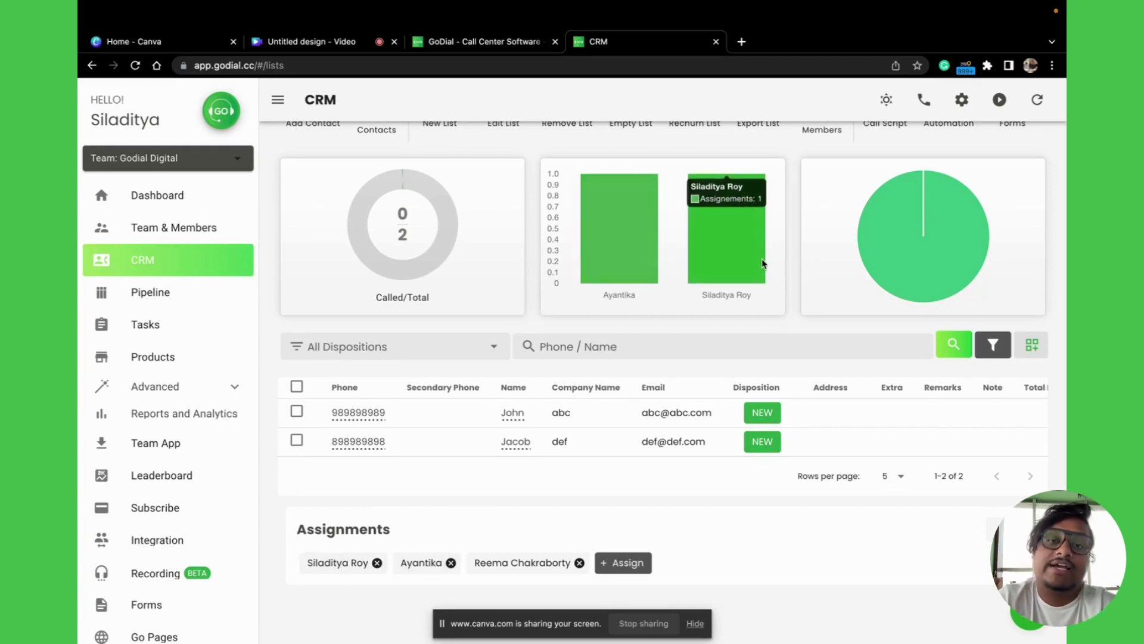
scroll(867, 460, "up", 2)
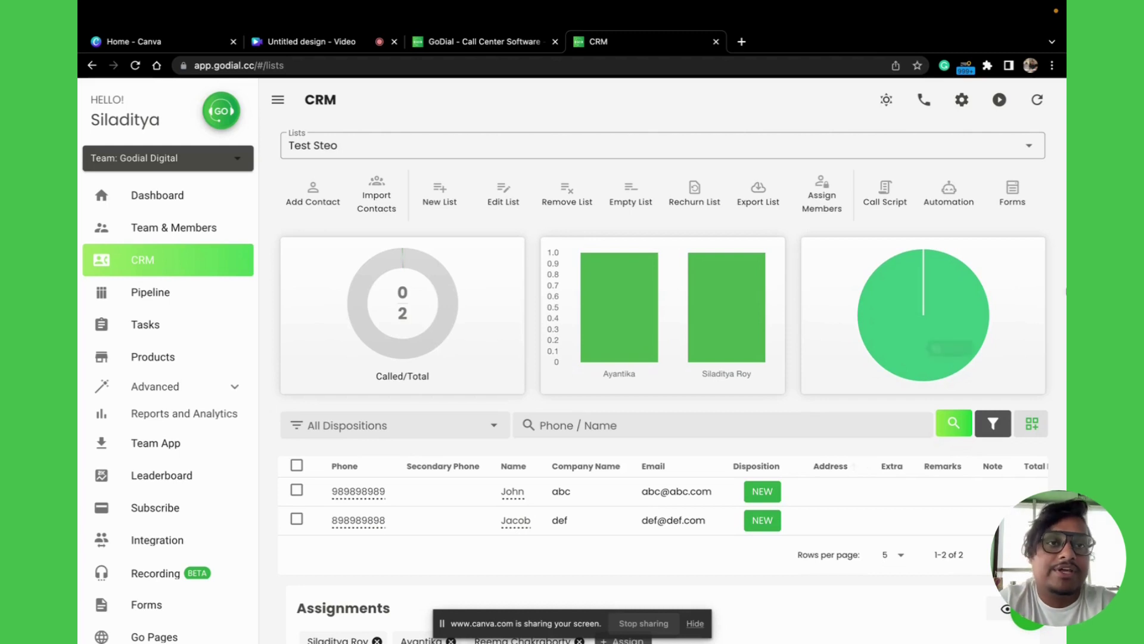
left_click(962, 101)
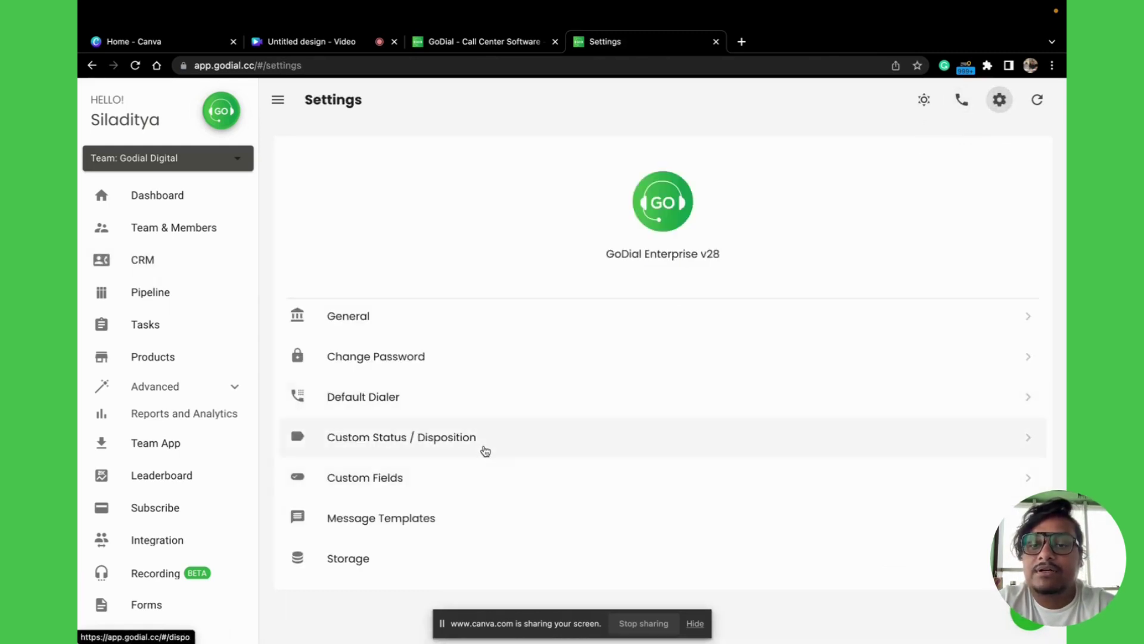
left_click(470, 478)
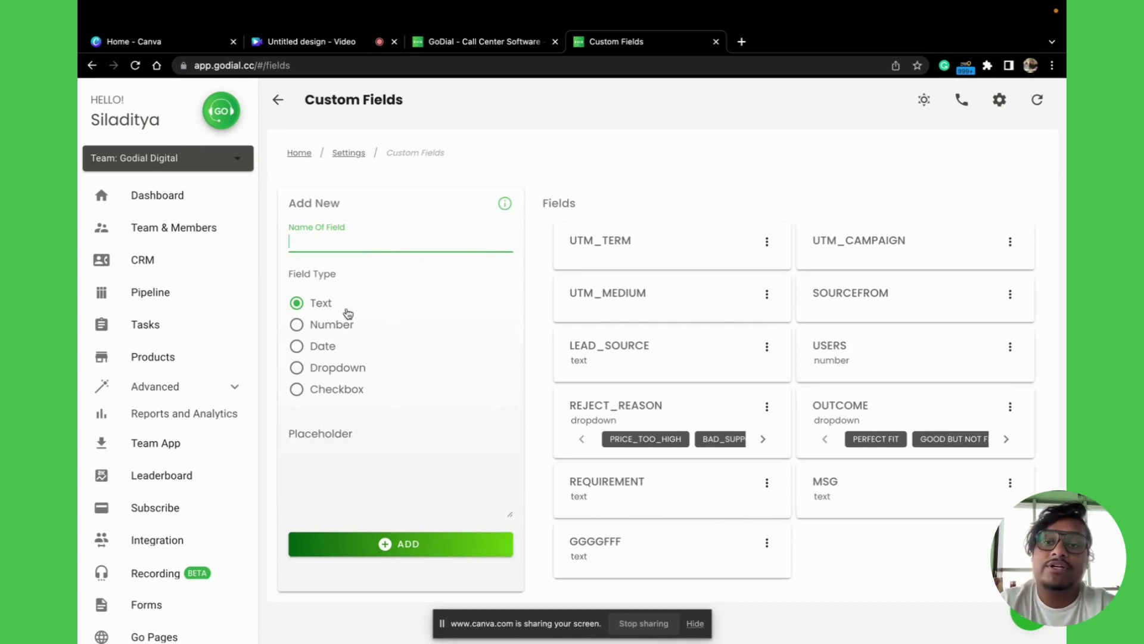
left_click(342, 327)
left_click(369, 248)
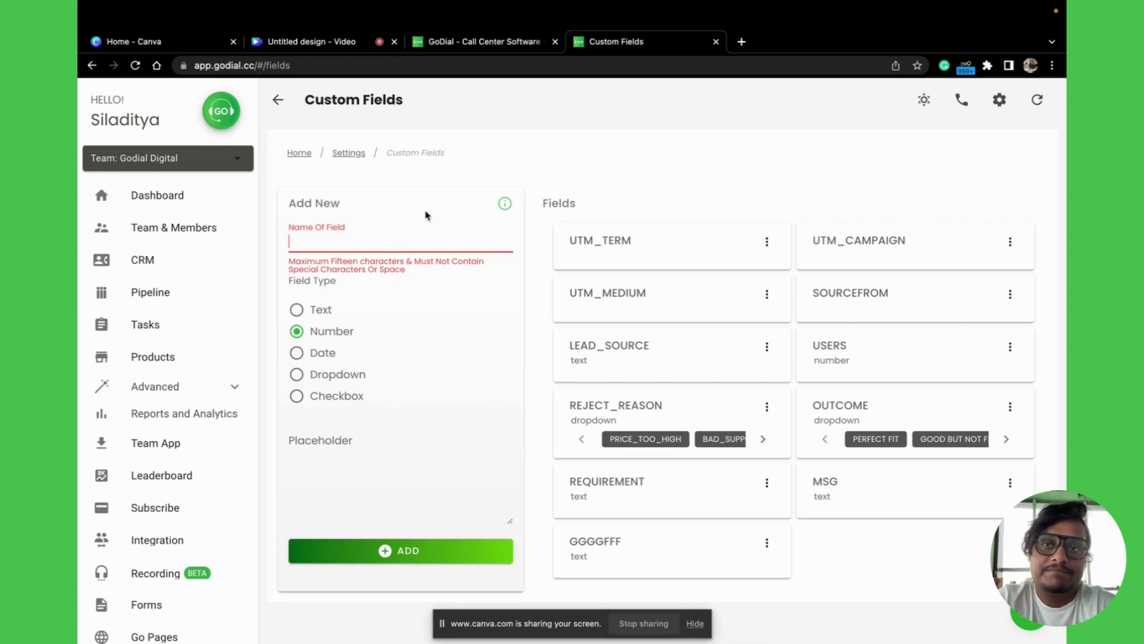
left_click(477, 129)
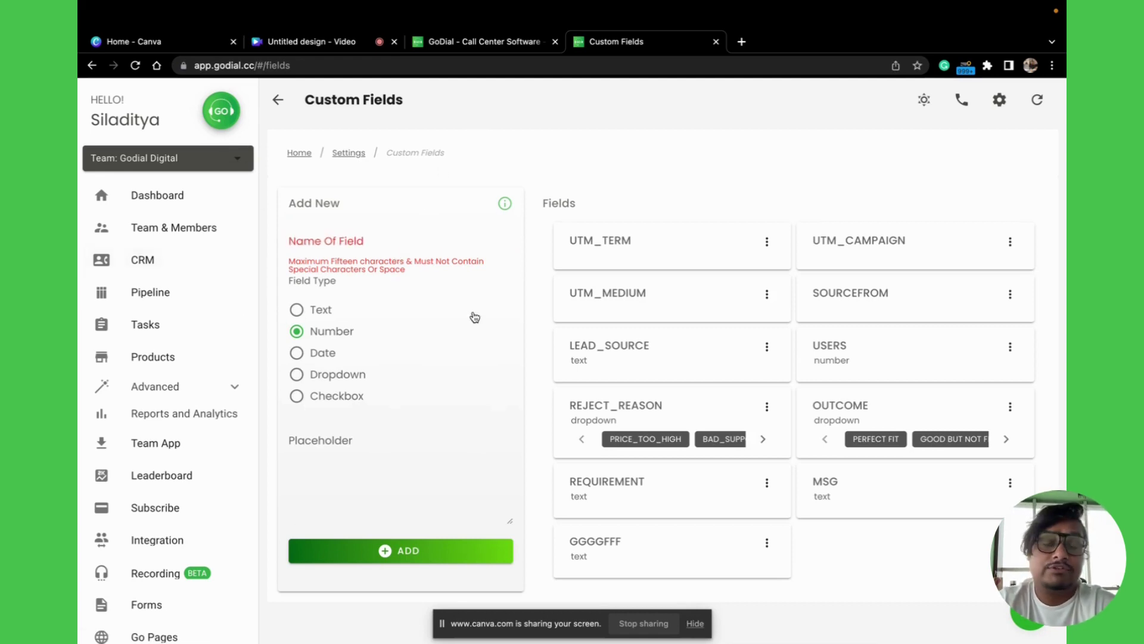
left_click(232, 265)
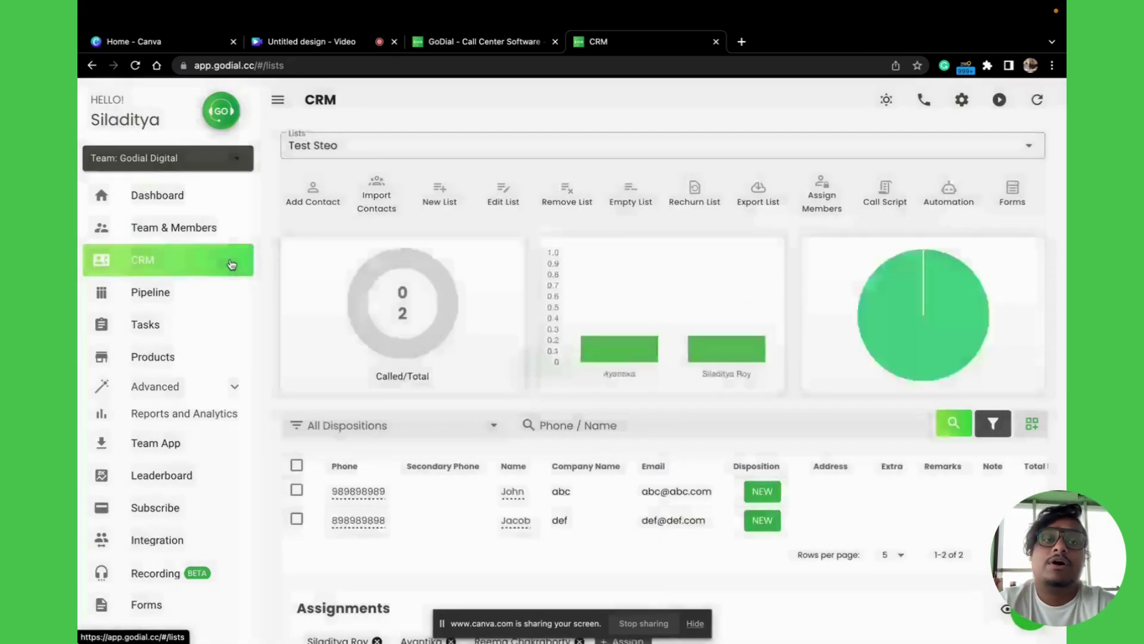